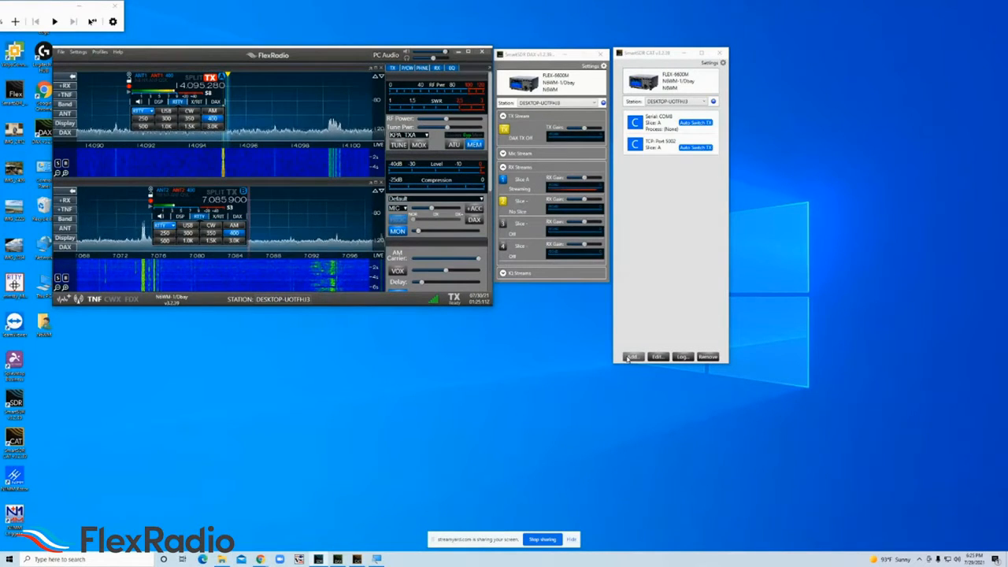
Step: Add a serial CAT port named SliceAcom for slice A in SmartSDR CAT and save it
left_click(630, 357)
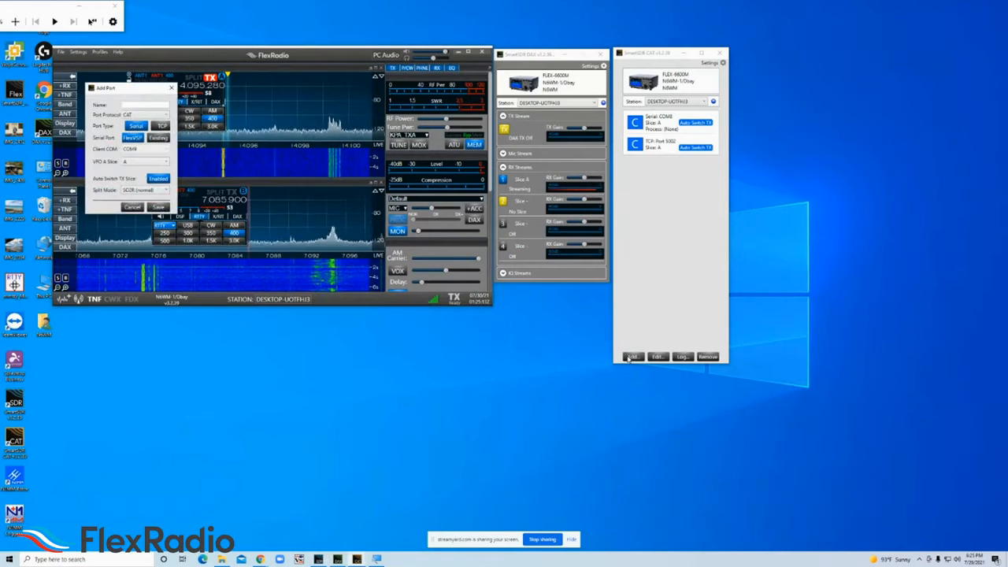
left_click_drag(114, 88, 400, 314)
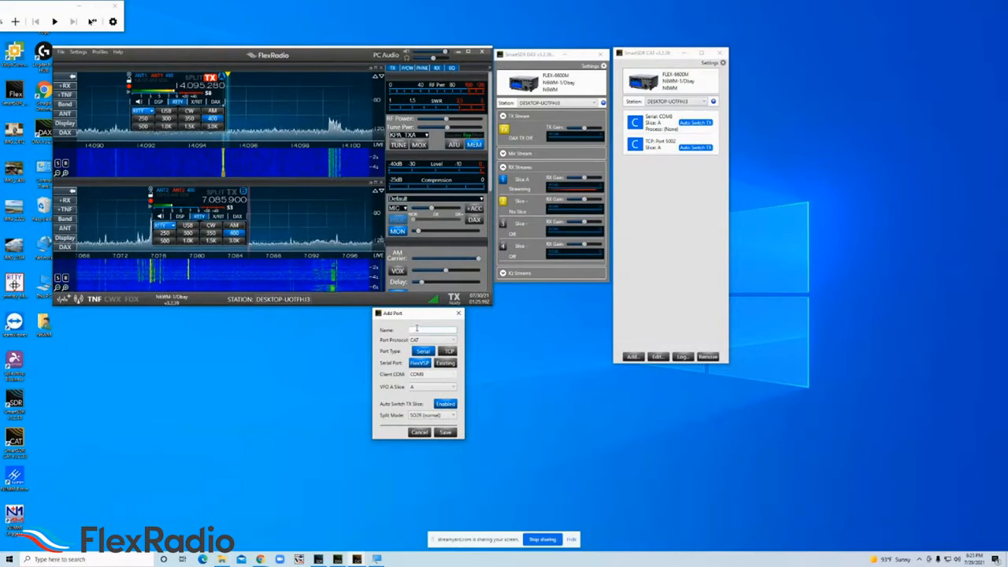
left_click(417, 329)
type("SliceA")
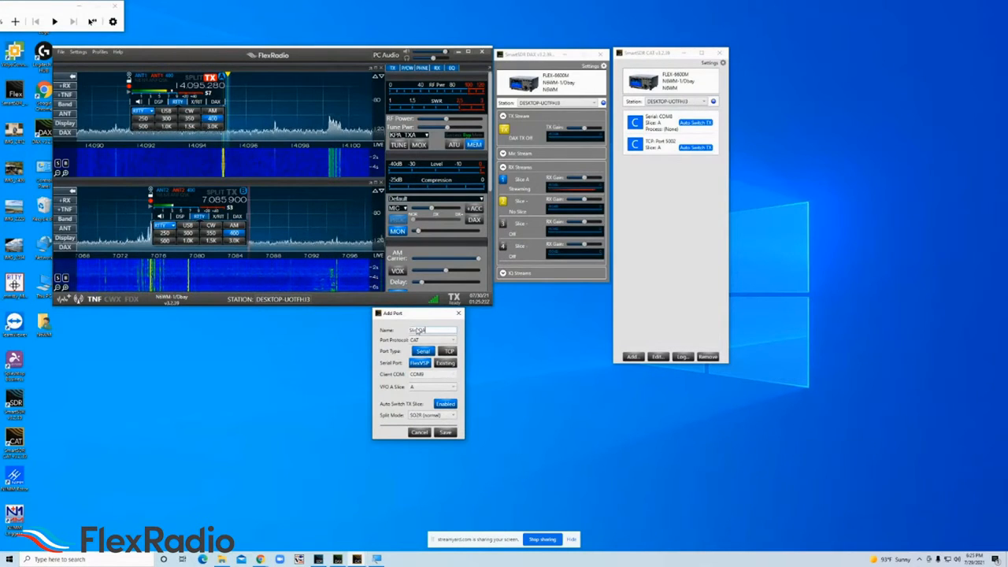
type("ceBcom")
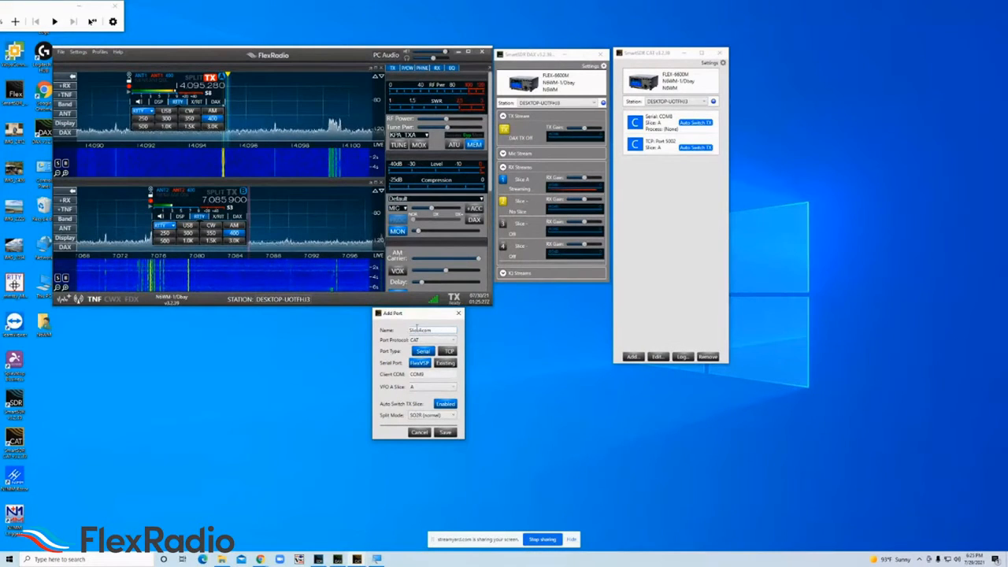
left_click(446, 434)
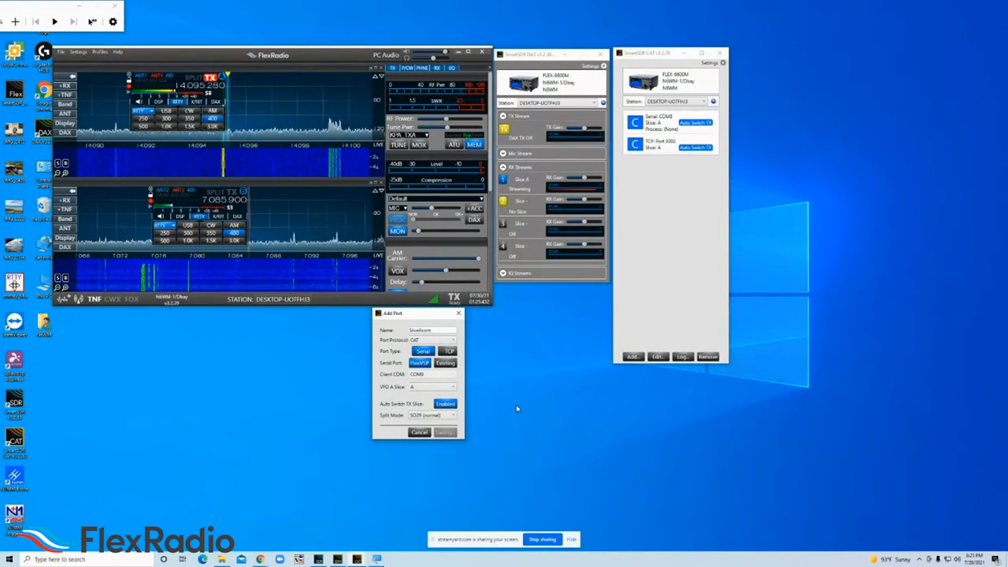
Step: Add a second serial CAT port named sliceBcom with its VFO A slice set to B and save it
left_click(634, 356)
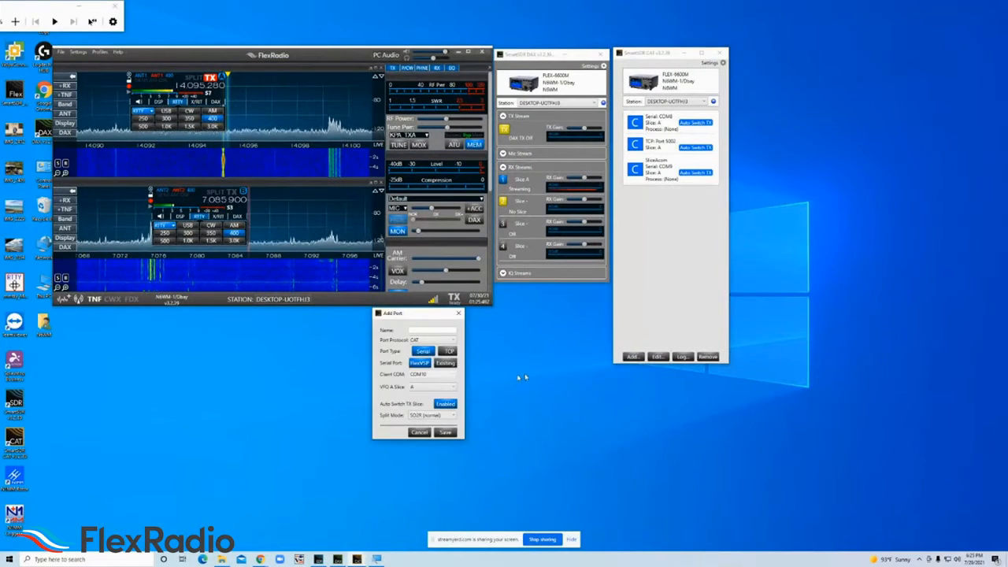
left_click(432, 386)
left_click(423, 407)
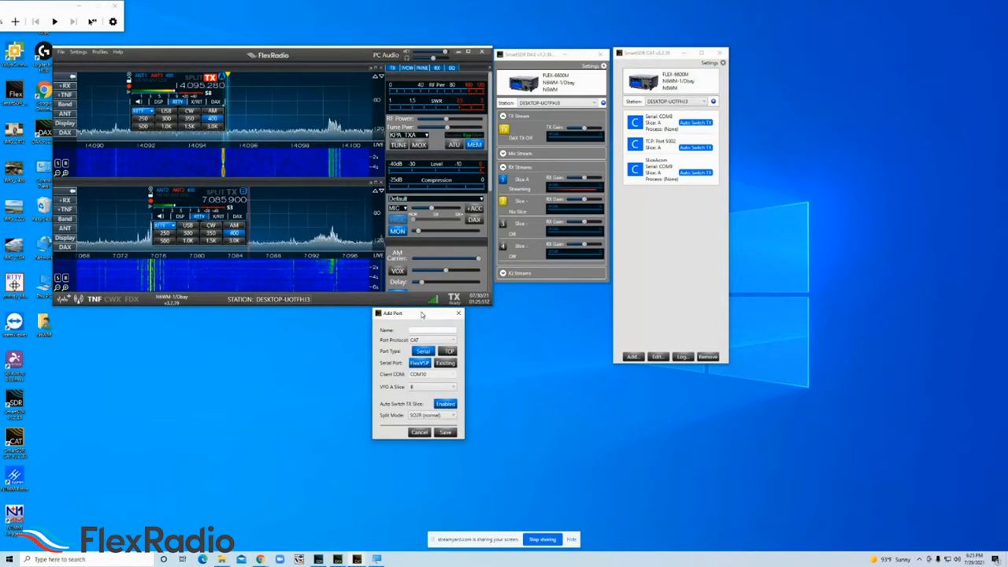
left_click(422, 331)
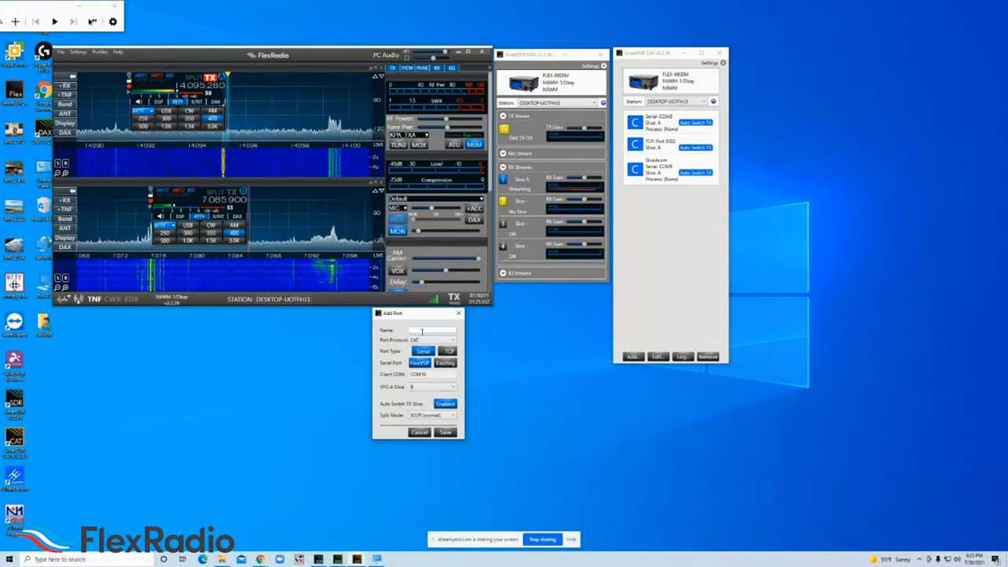
type("slice")
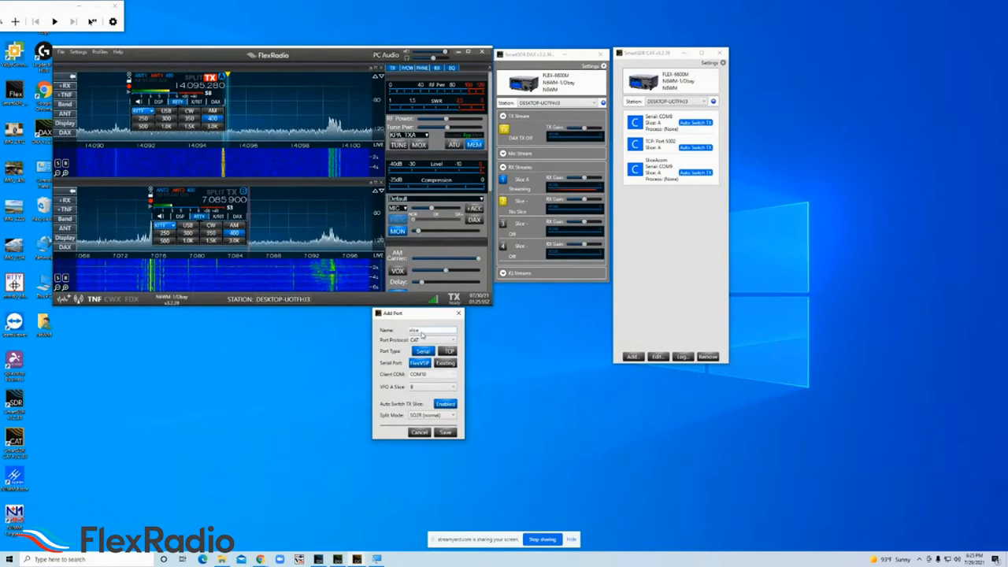
type("Bcom")
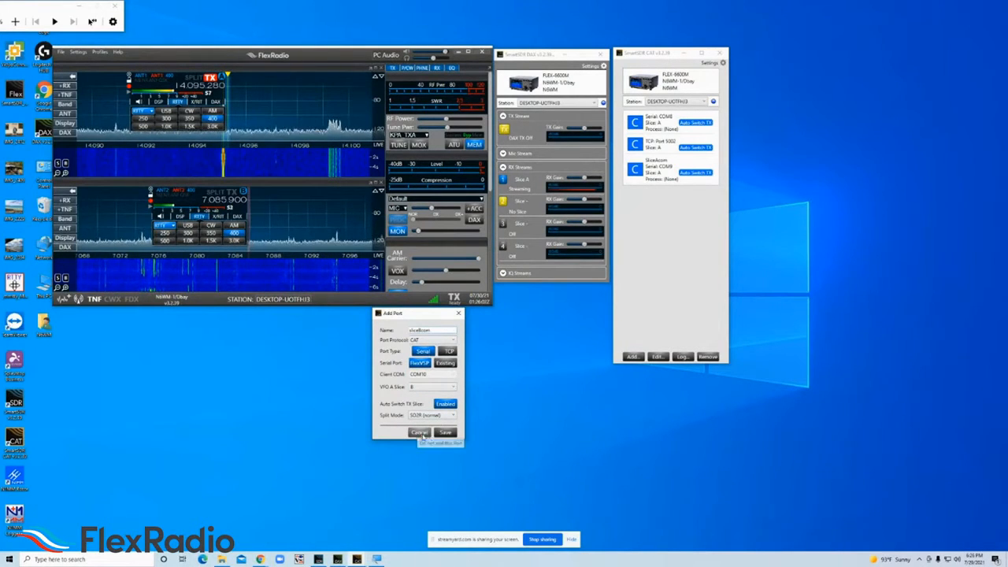
left_click(448, 435)
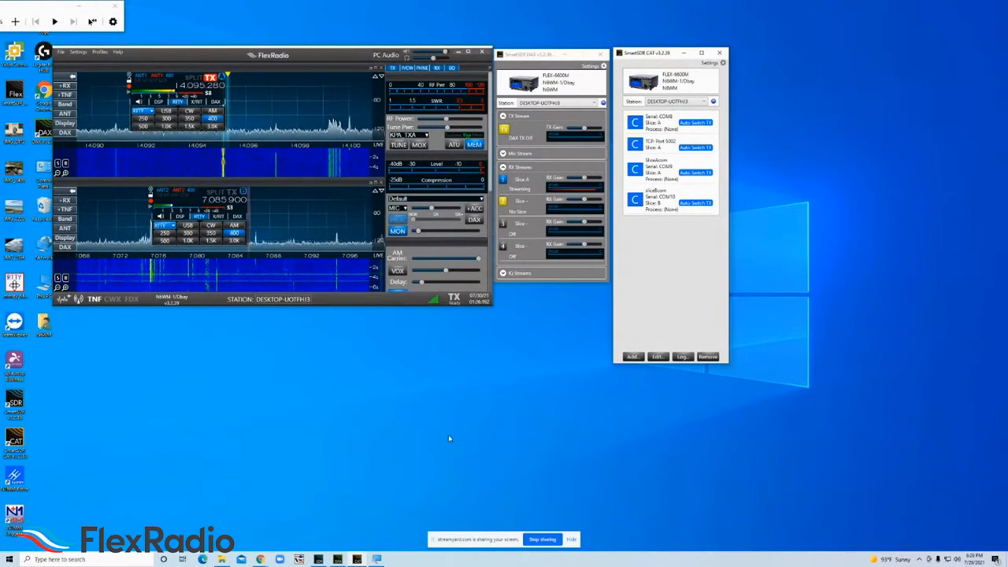
Step: Add a serial port named OTRSPcom using the OTRSP protocol, with radio 1 on slice A and radio 2 on slice B
left_click(632, 359)
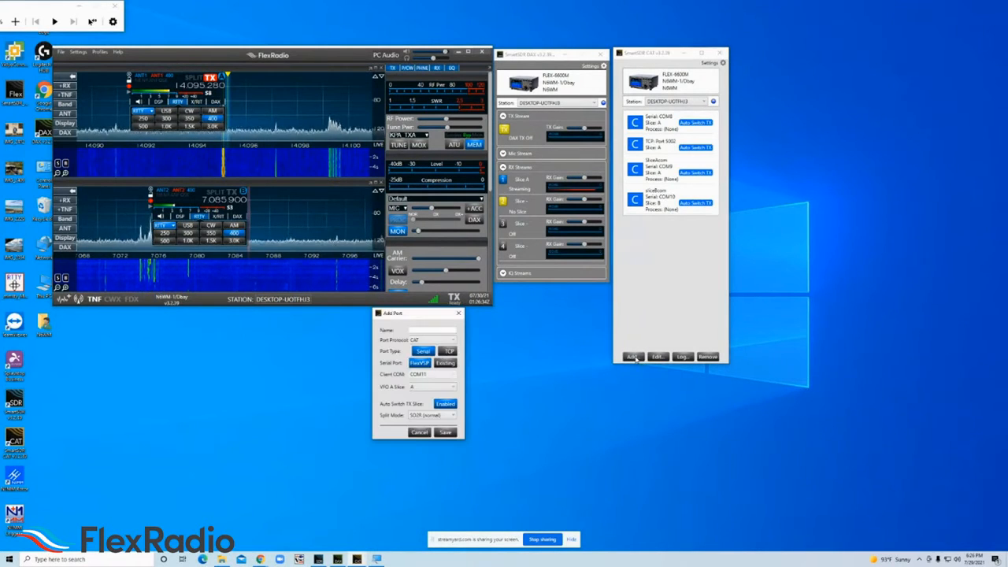
left_click(453, 341)
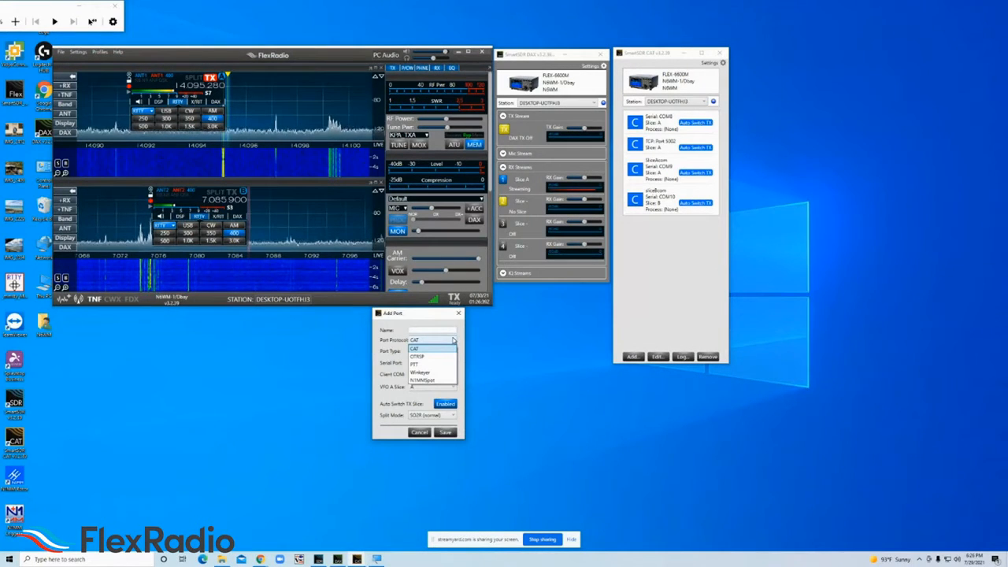
left_click(444, 356)
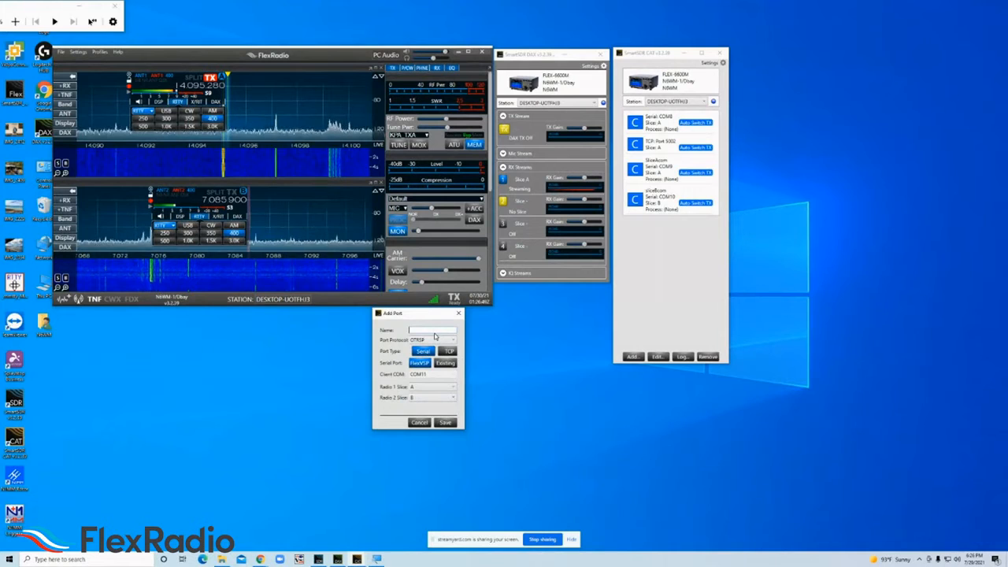
type("RSP")
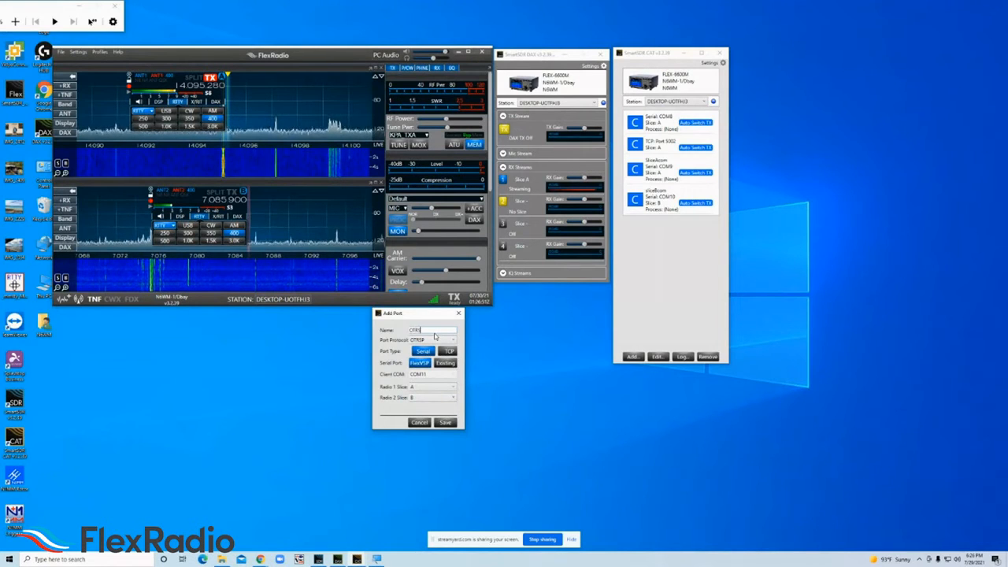
type("com")
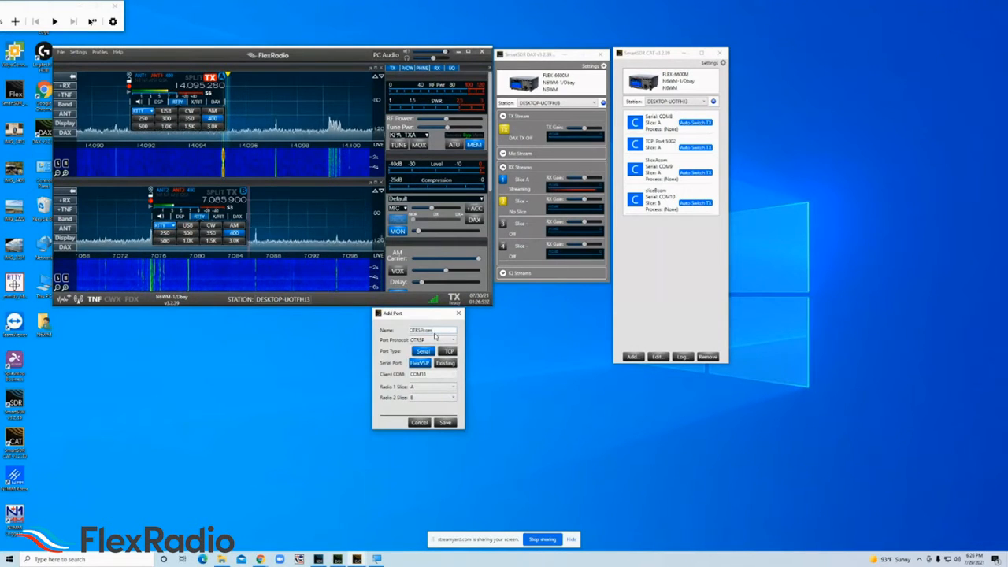
left_click(445, 423)
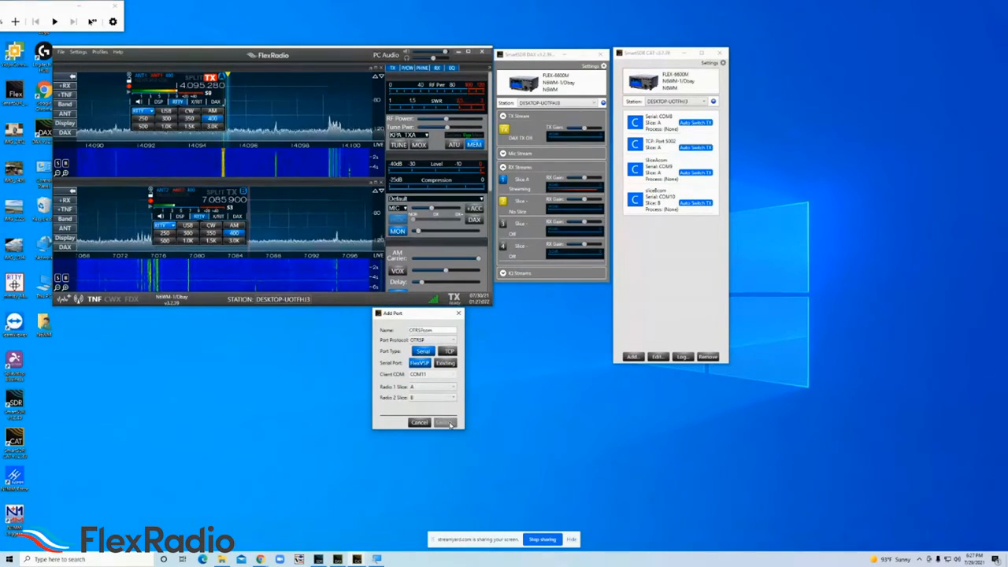
left_click(449, 423)
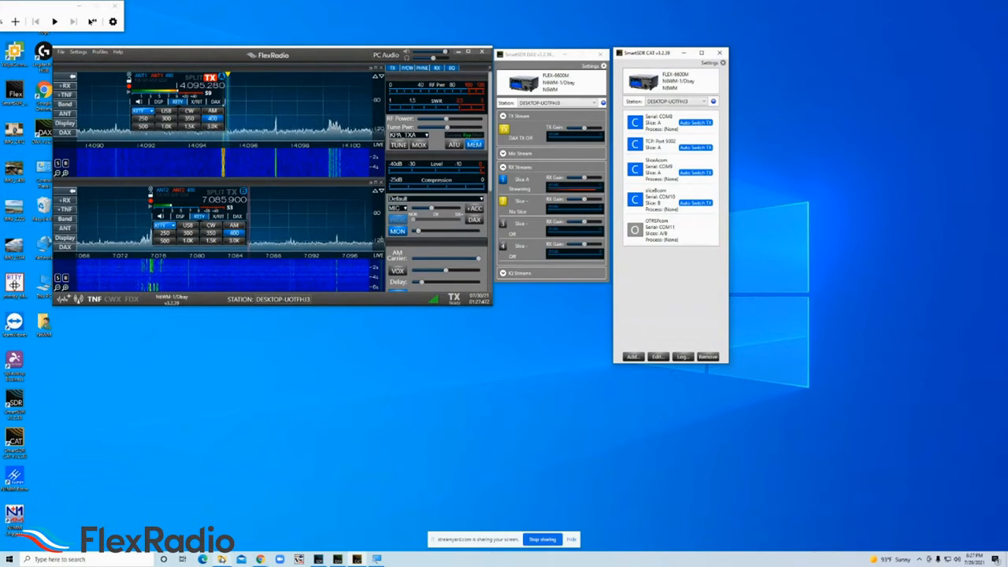
Step: Switch to File Explorer and duplicate the MMTTY folder inside the Ham folder on drive C
mouse_move(221, 560)
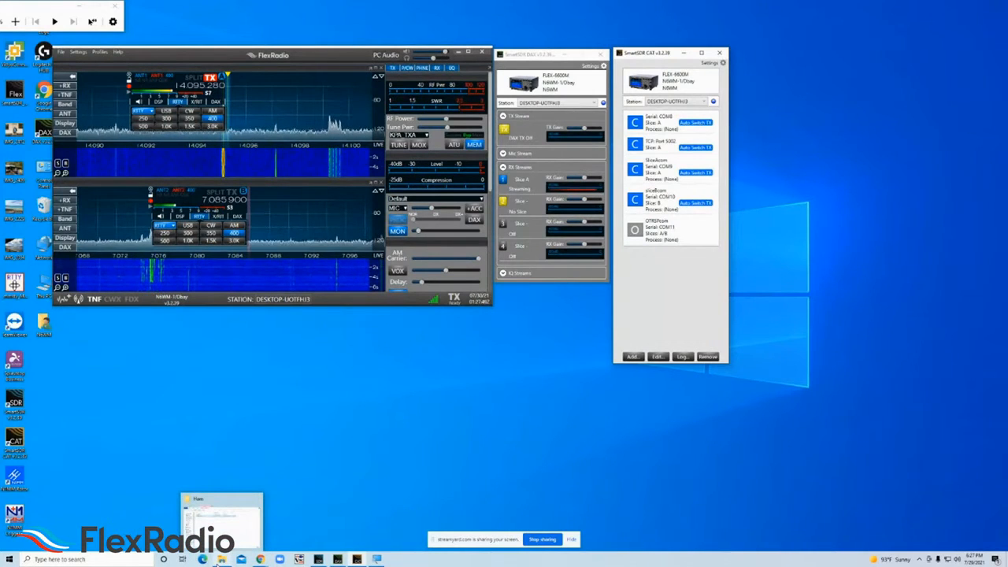
left_click(221, 560)
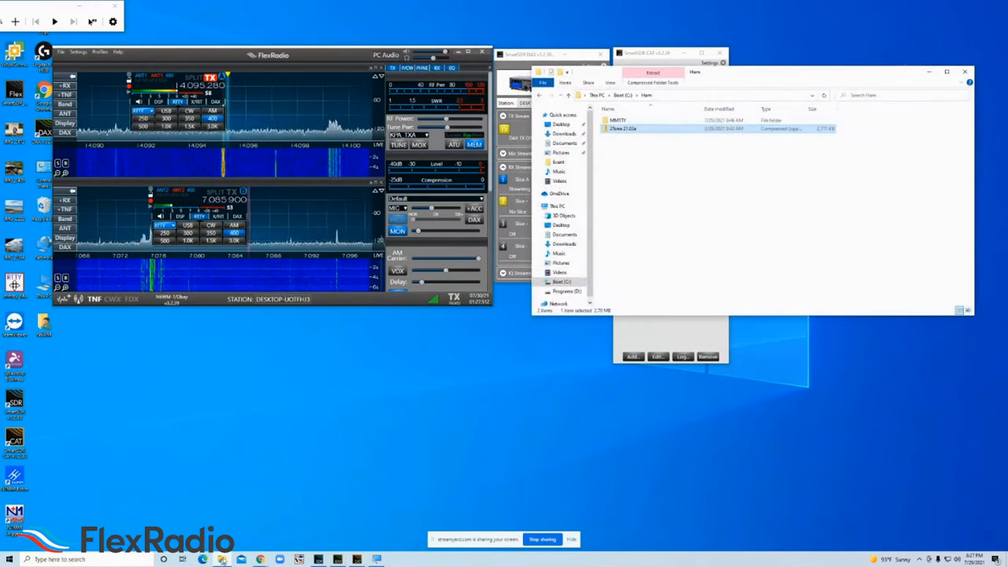
left_click_drag(792, 75, 639, 249)
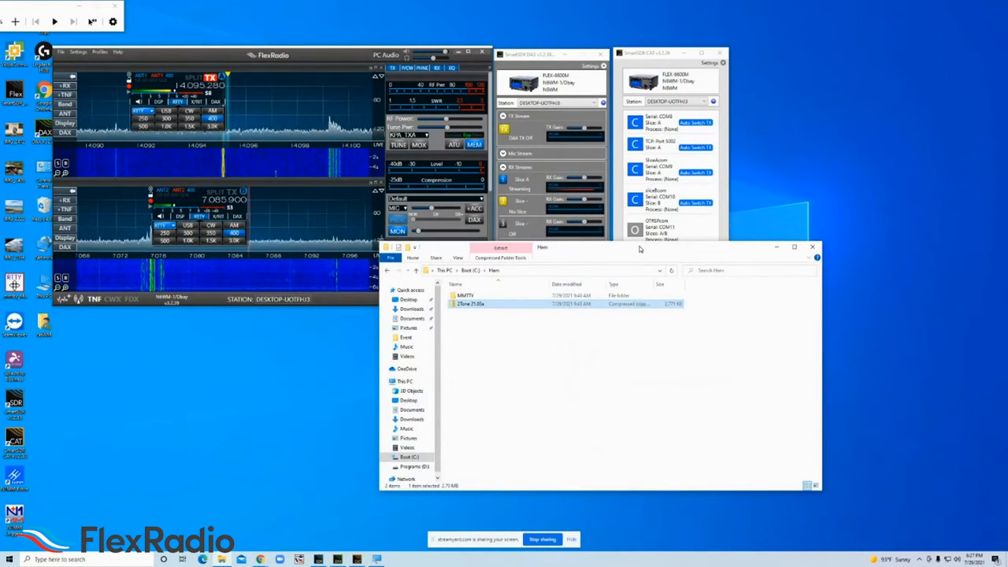
left_click(516, 296)
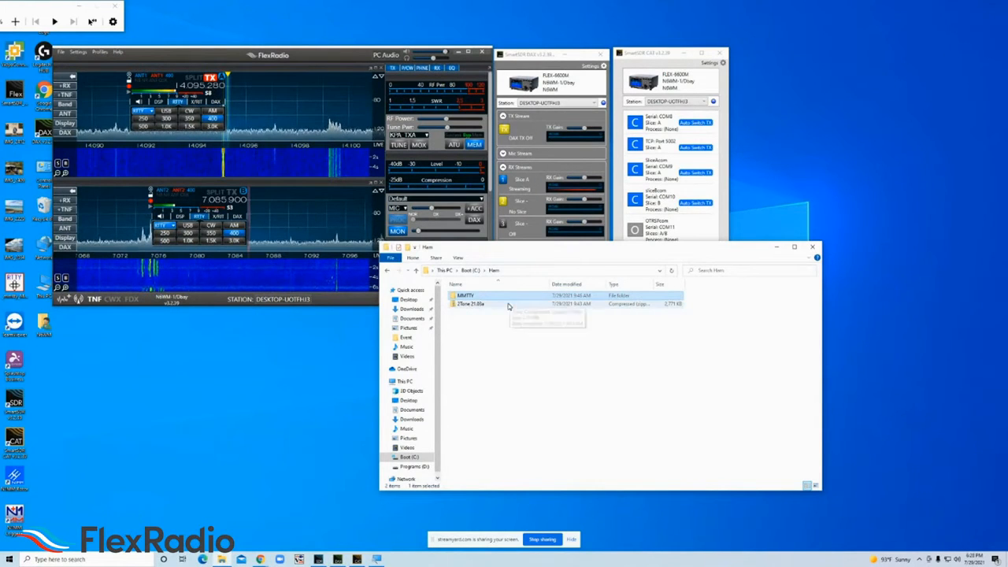
left_click(478, 306)
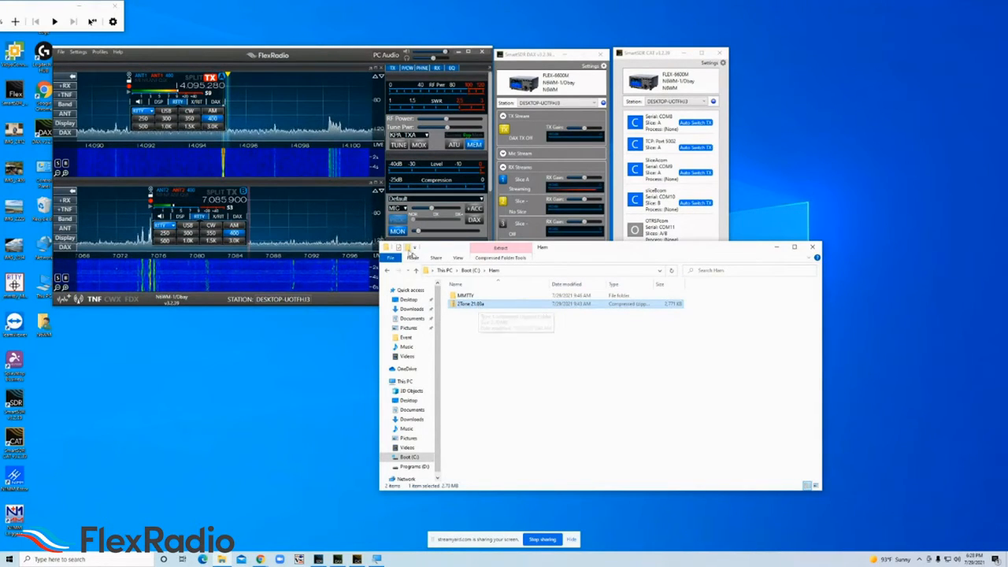
left_click(474, 298)
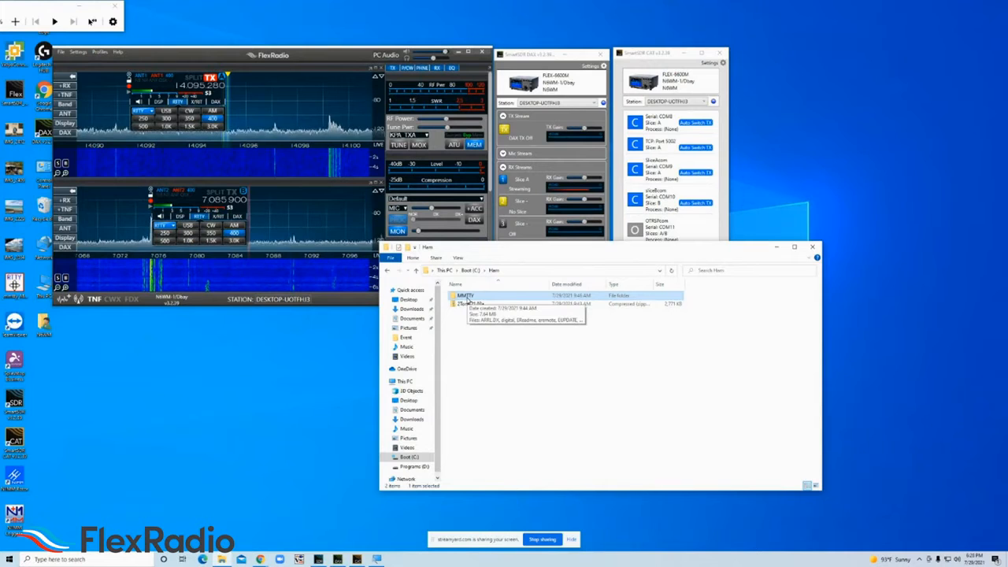
right_click(470, 301)
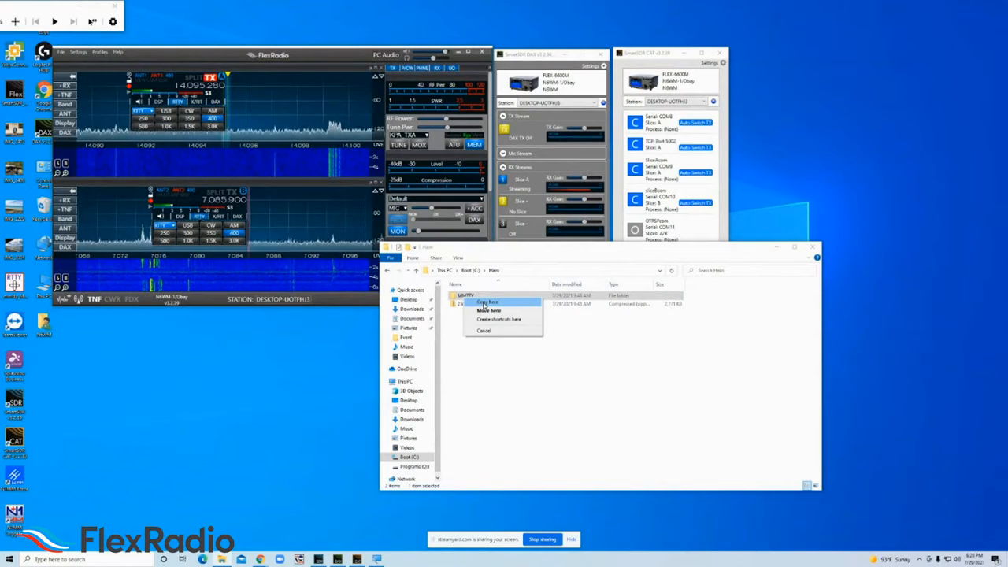
left_click(486, 302)
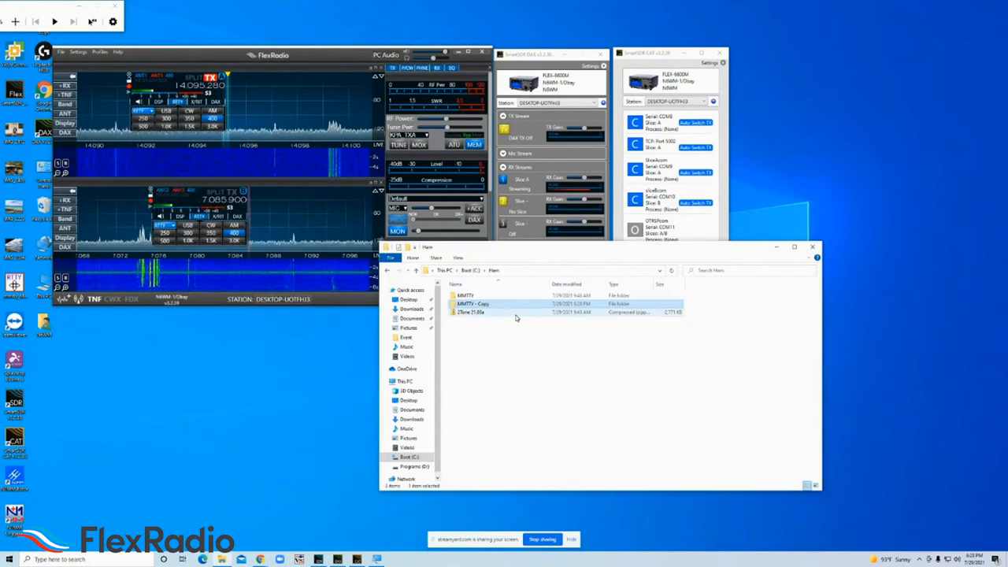
Step: Rename the original MMTTY folder as MMTTY-a
left_click(489, 305)
left_click(475, 293)
left_click(477, 297)
left_click(478, 297)
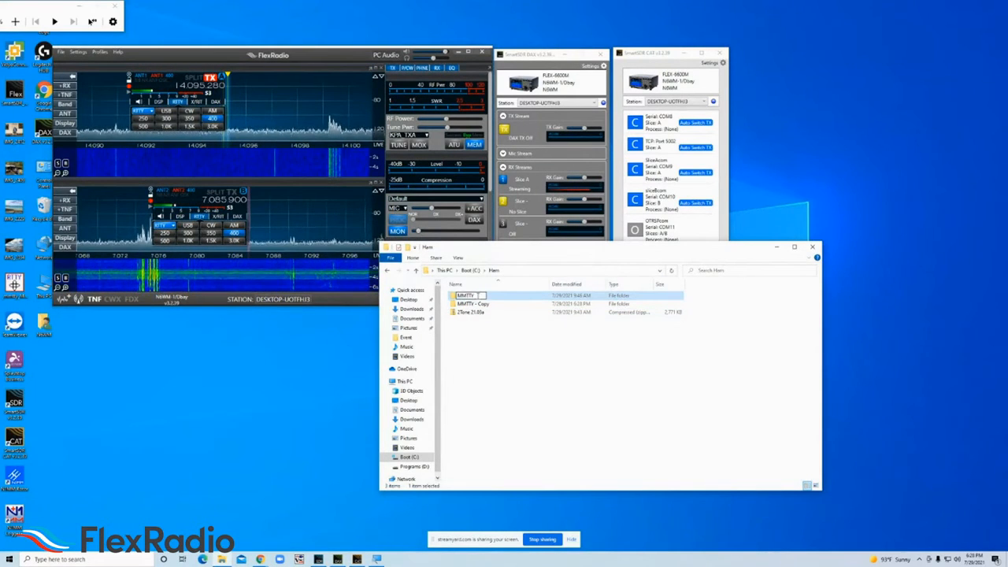
type("-a")
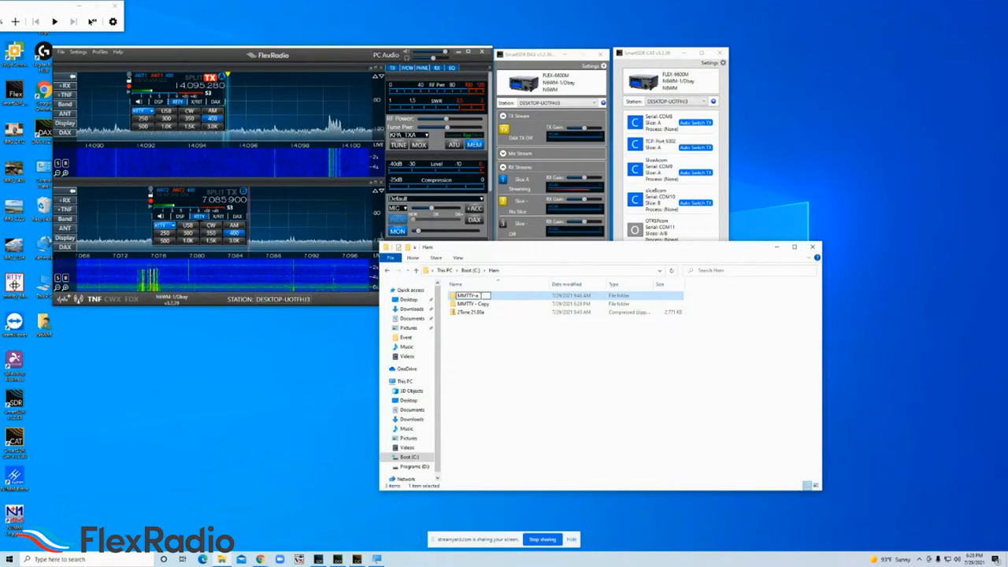
key("Return")
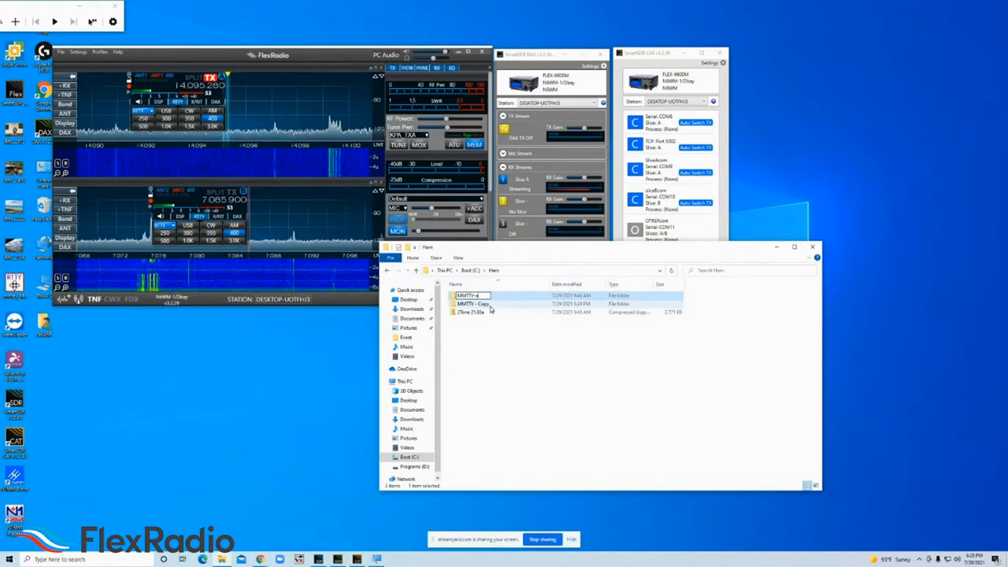
Step: Rename the copied MMTTY folder as MMTTY-b
left_click(483, 296)
left_click(484, 297)
left_click_drag(491, 296, 474, 296)
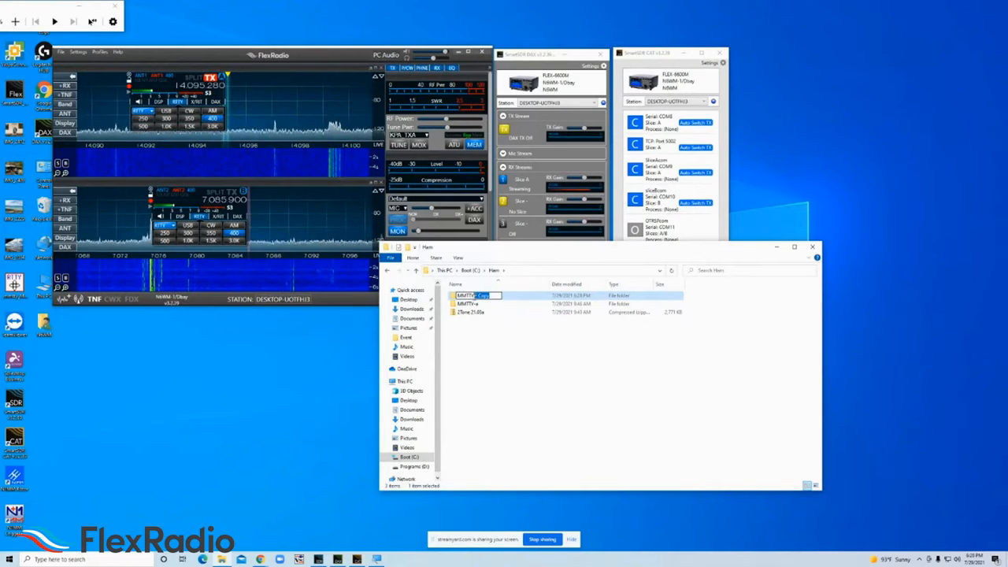
type("-b")
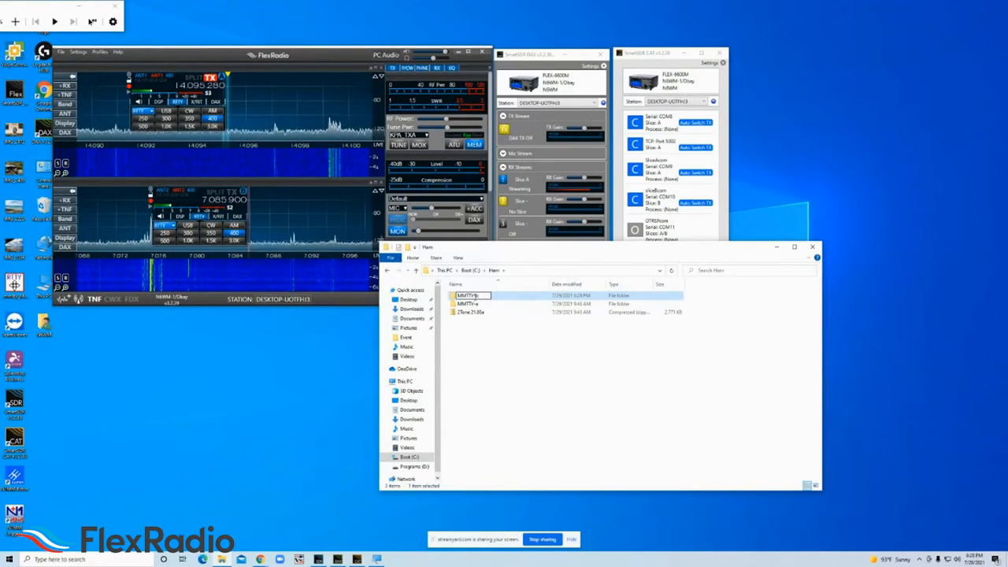
left_click(474, 342)
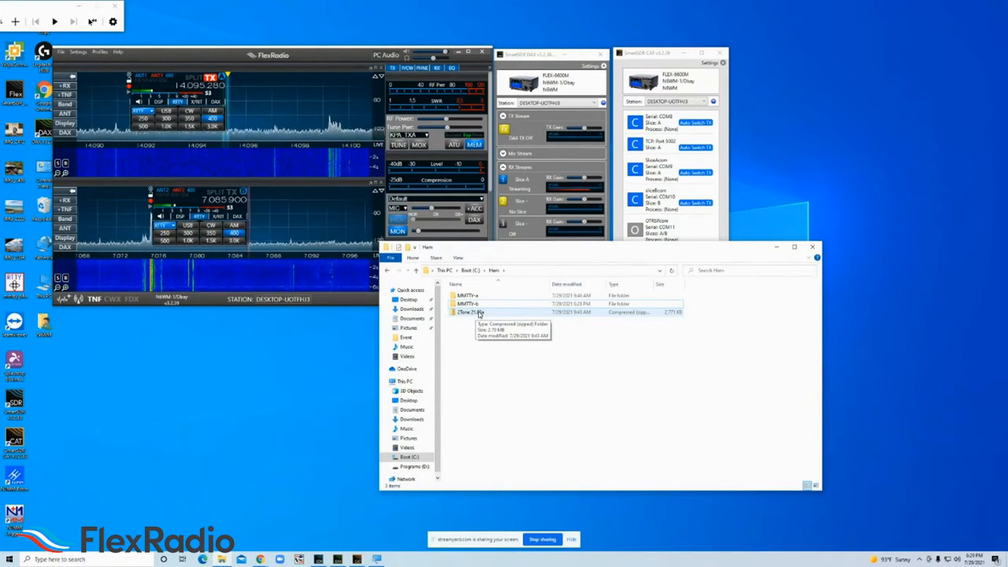
Step: Extract the 2Tone 21.03a zip archive into the Ham folder and close the window showing the extracted files
left_click(469, 314)
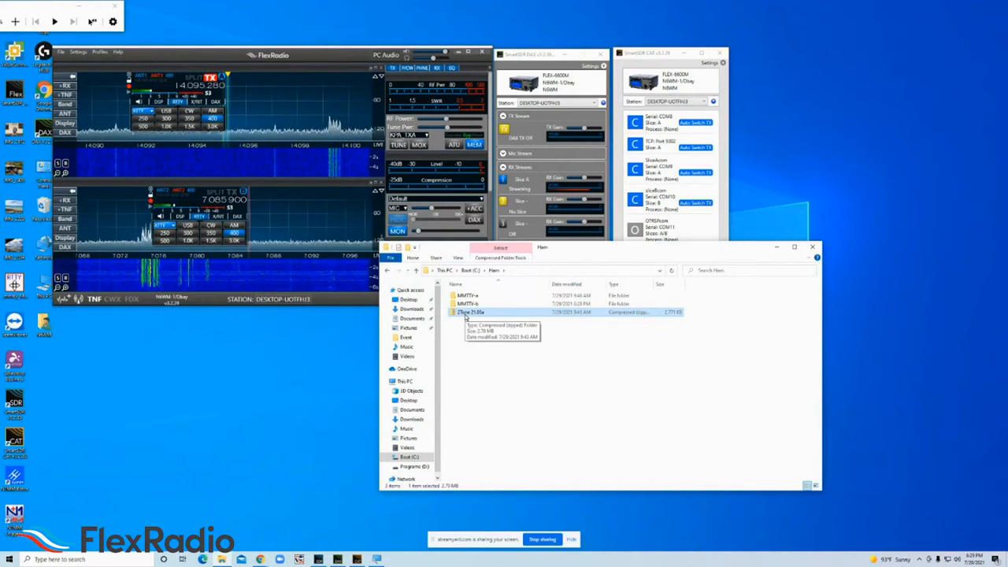
right_click(465, 315)
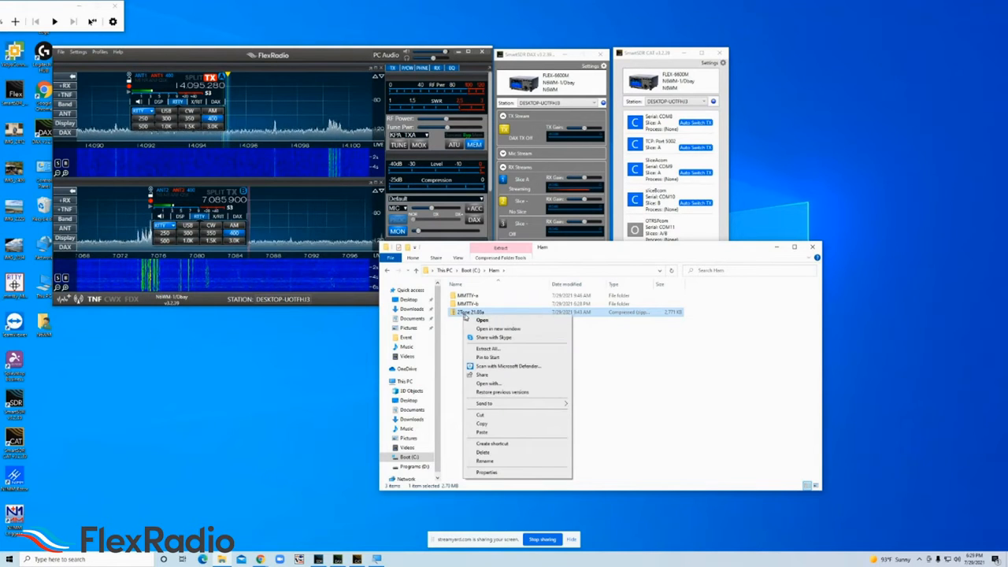
left_click(489, 348)
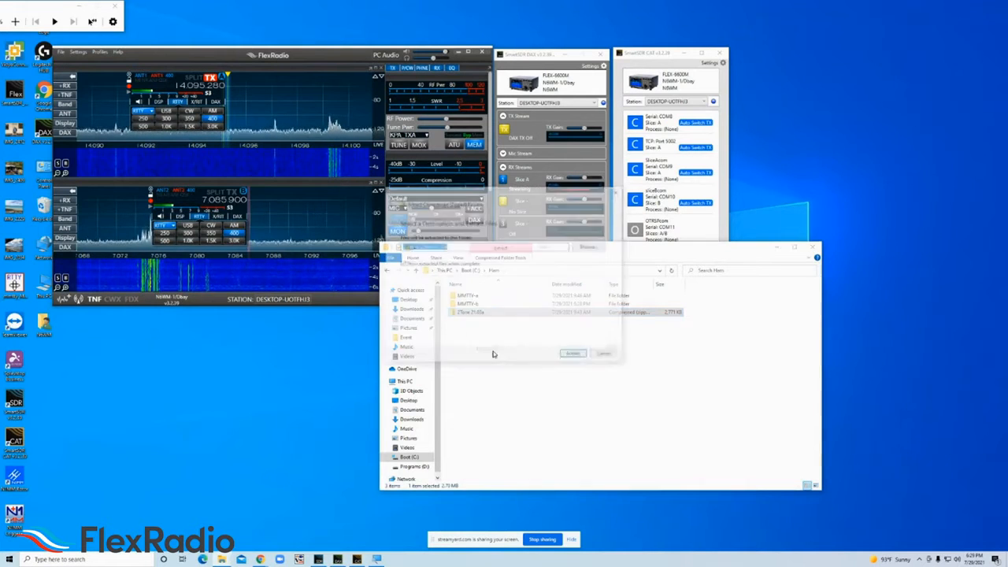
left_click(574, 356)
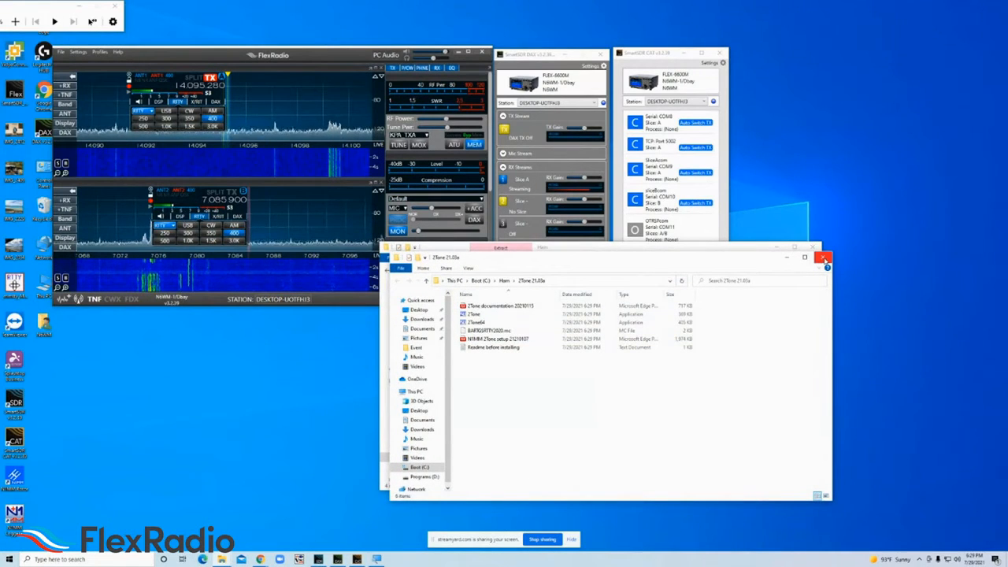
left_click(824, 258)
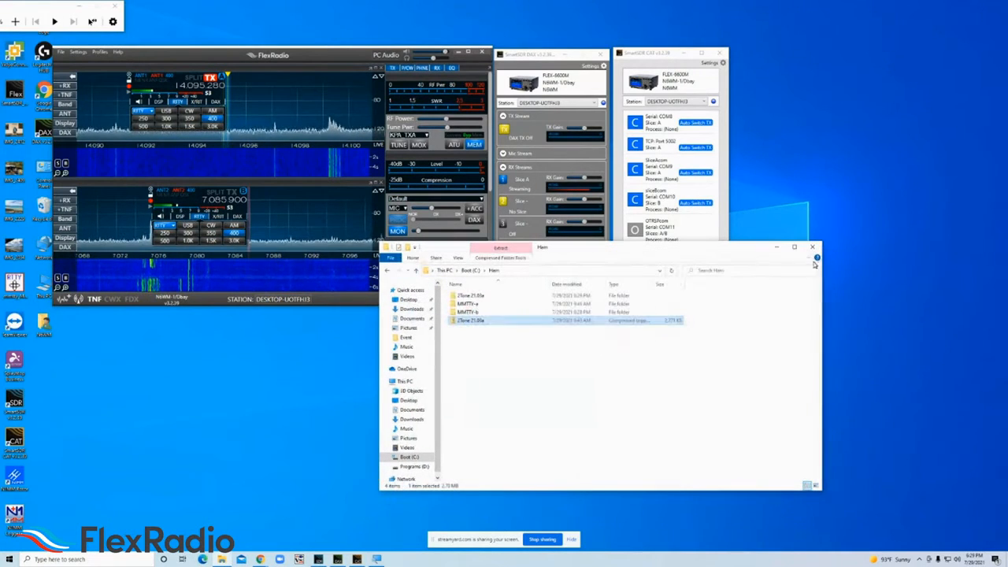
Step: Delete the 2Tone 21.03a zip archive from the Ham folder, keeping the extracted folder
left_click(468, 323)
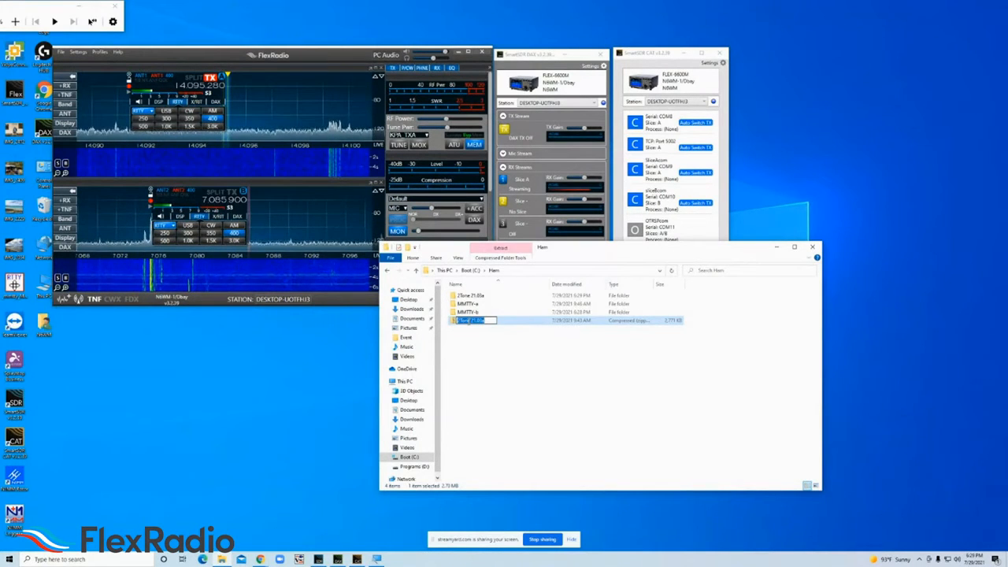
left_click(453, 324)
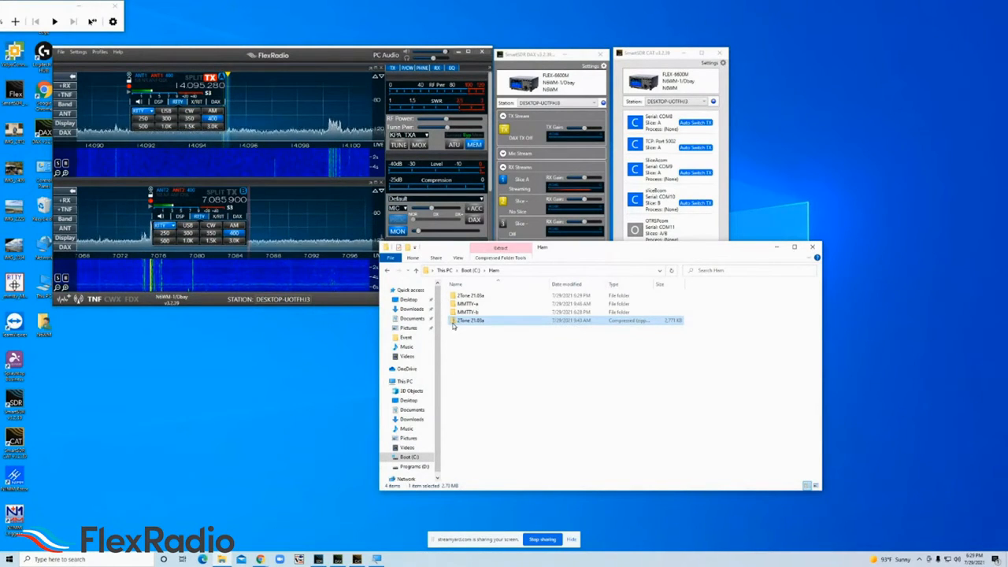
key("Delete")
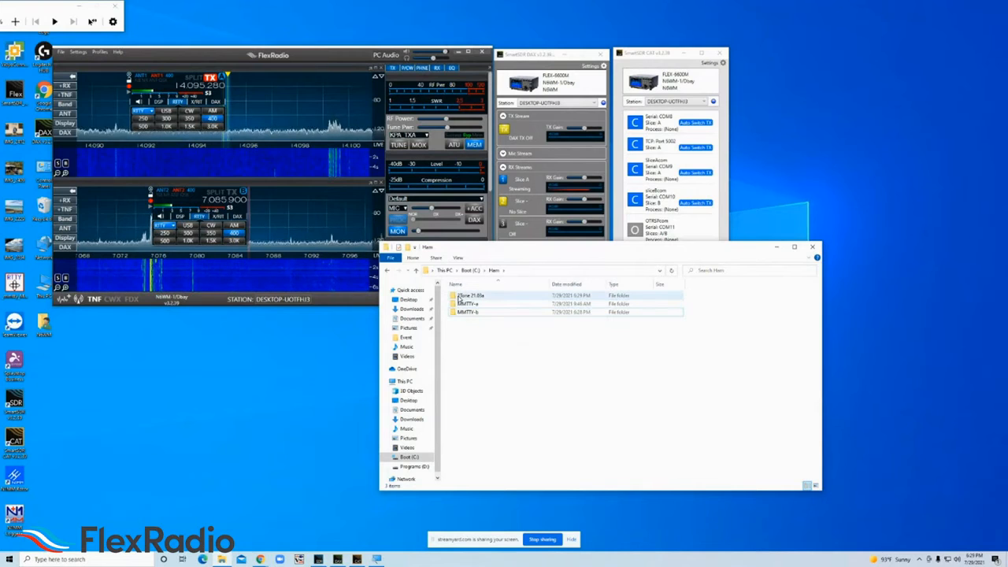
right_click(460, 298)
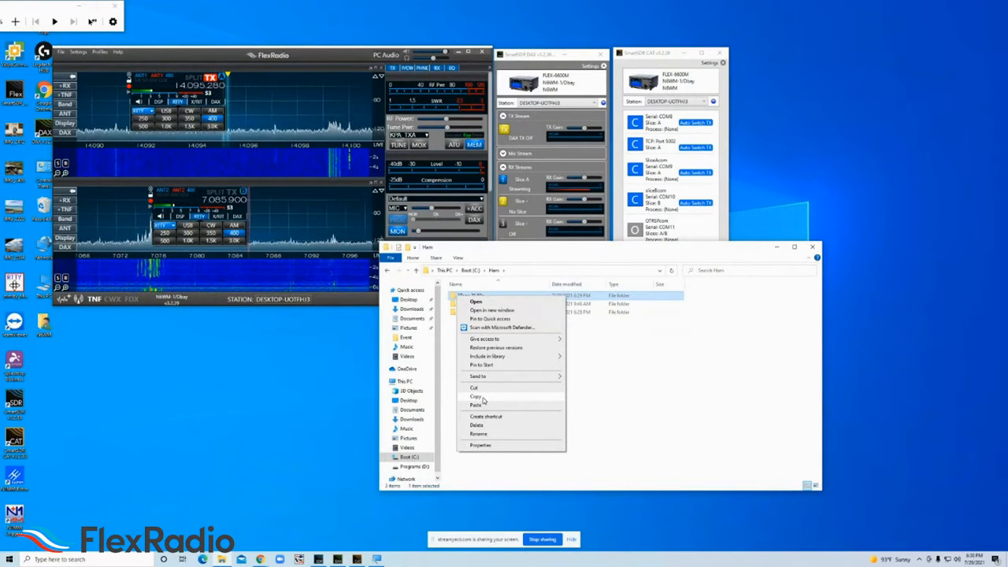
left_click(731, 397)
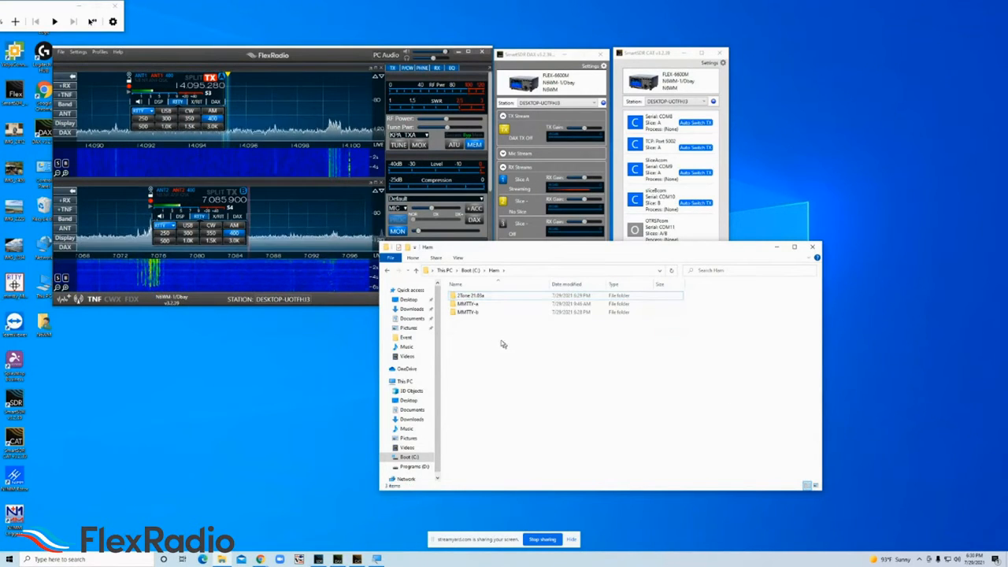
right_click(476, 299)
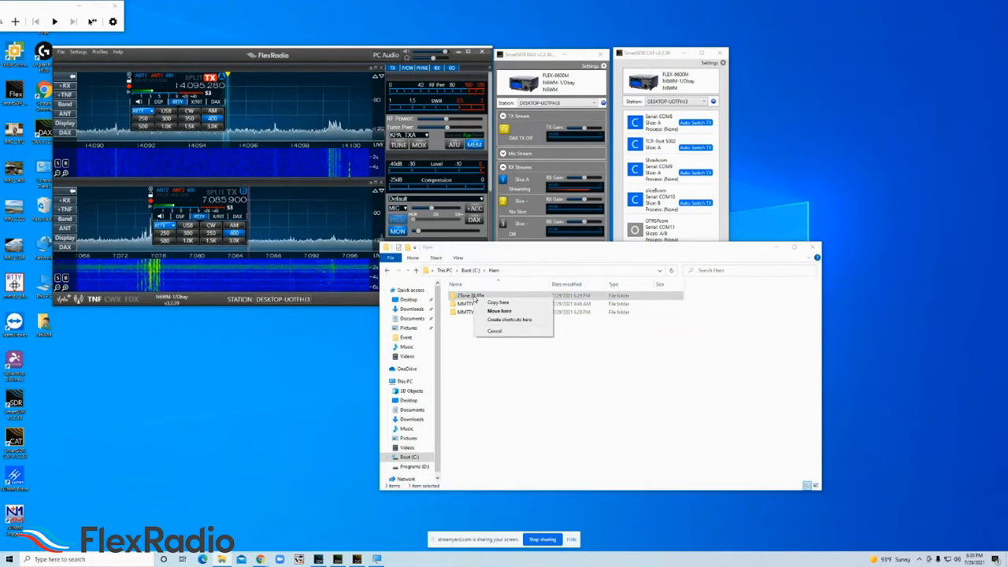
key("Escape")
right_click(476, 301)
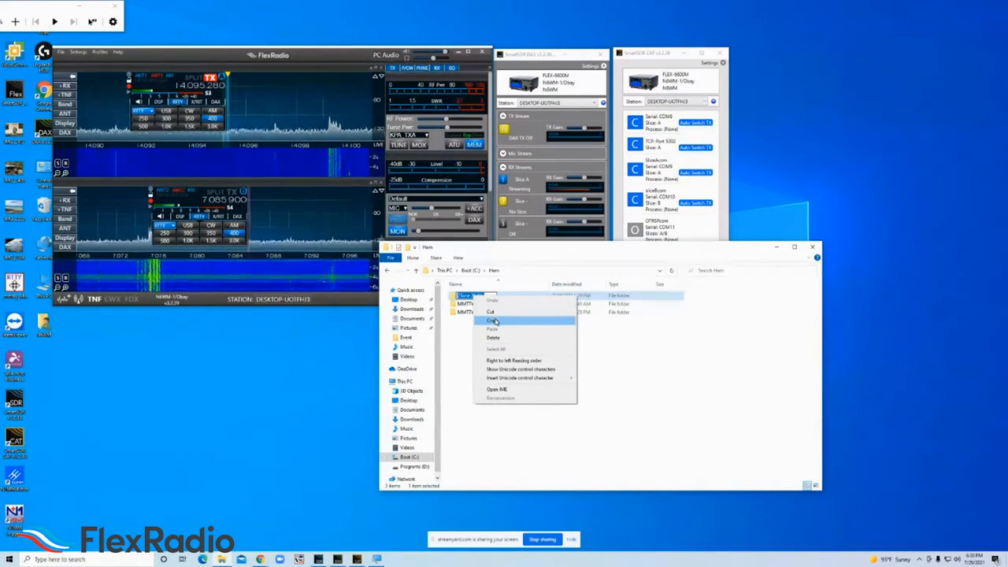
left_click(496, 320)
left_click(487, 319)
Step: Make three copies of the extracted 2Tone 21.03a folder inside the Ham folder
right_click(454, 298)
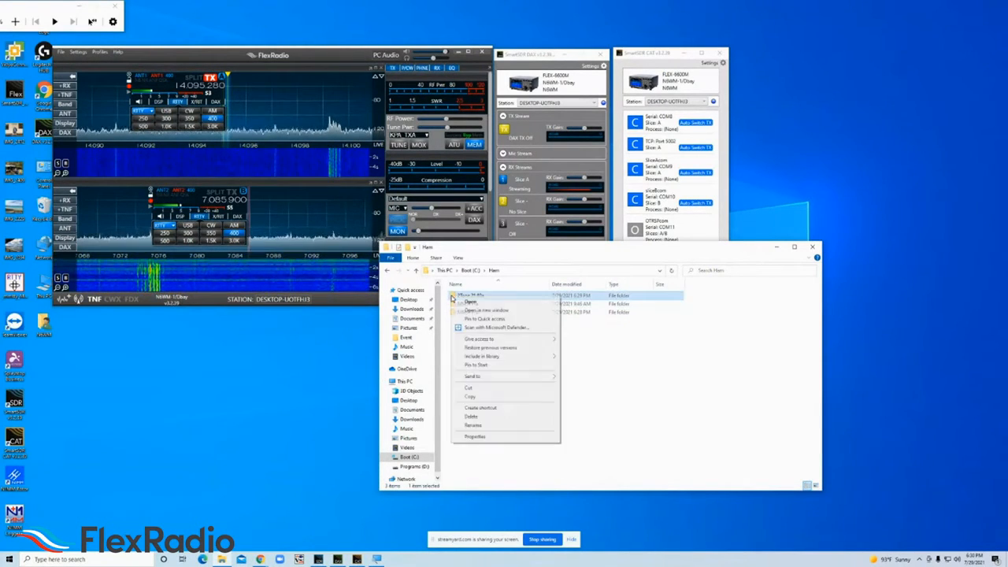
left_click(496, 399)
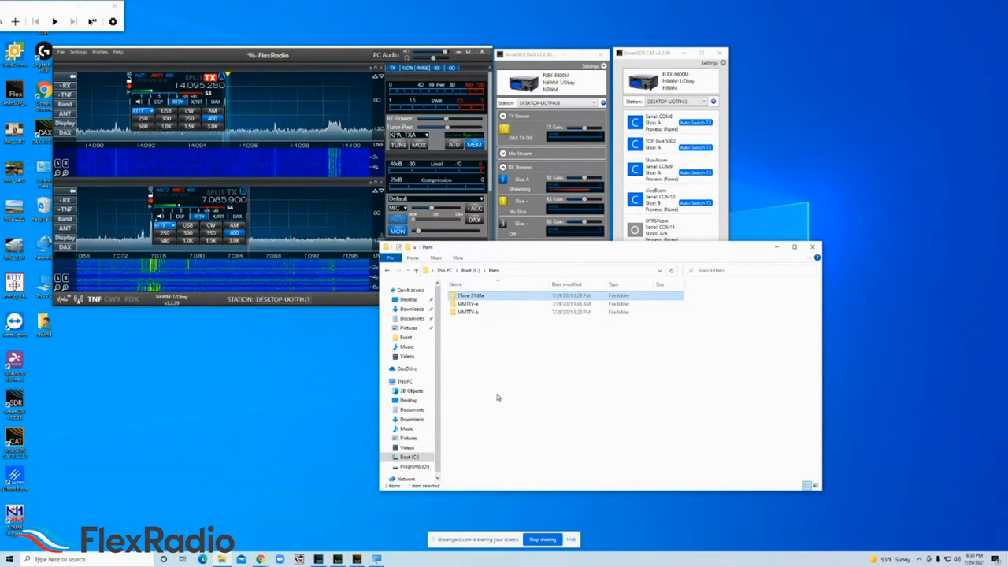
right_click(483, 332)
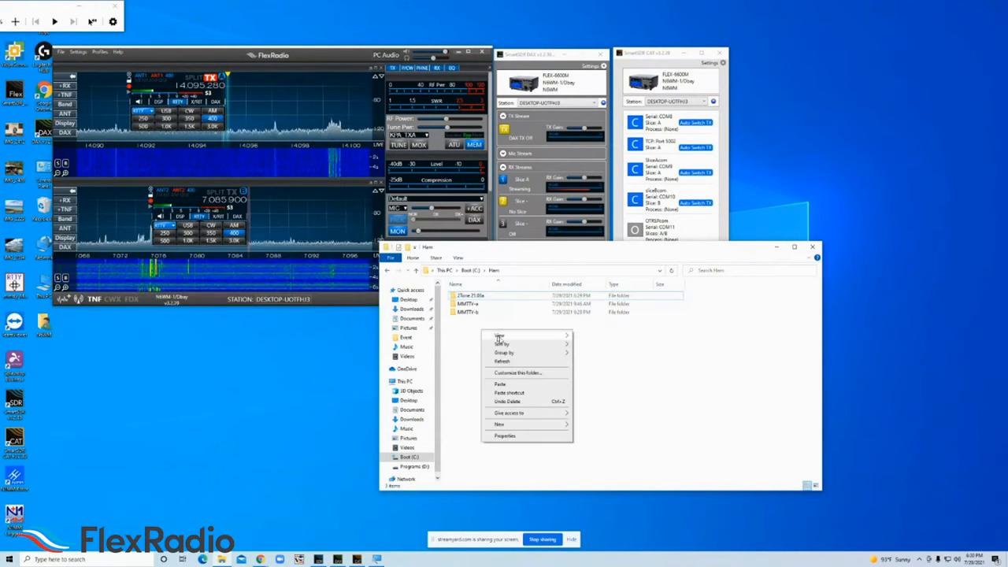
left_click(514, 385)
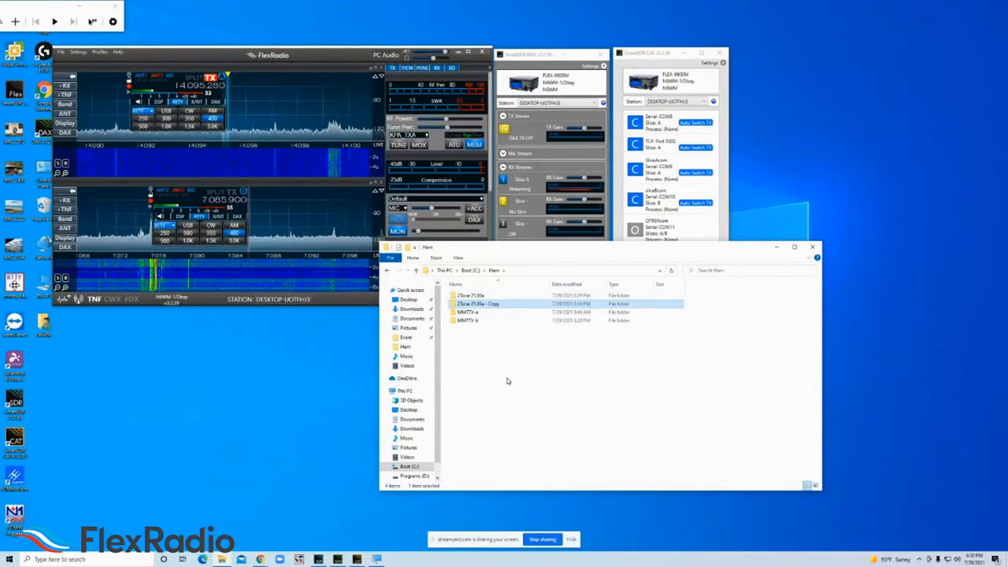
right_click(473, 343)
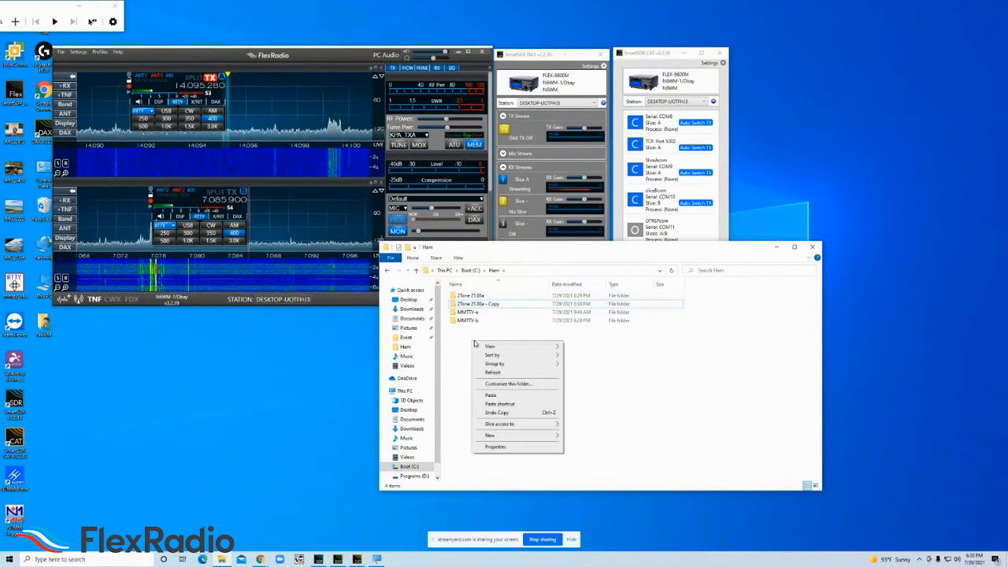
left_click(500, 395)
right_click(496, 377)
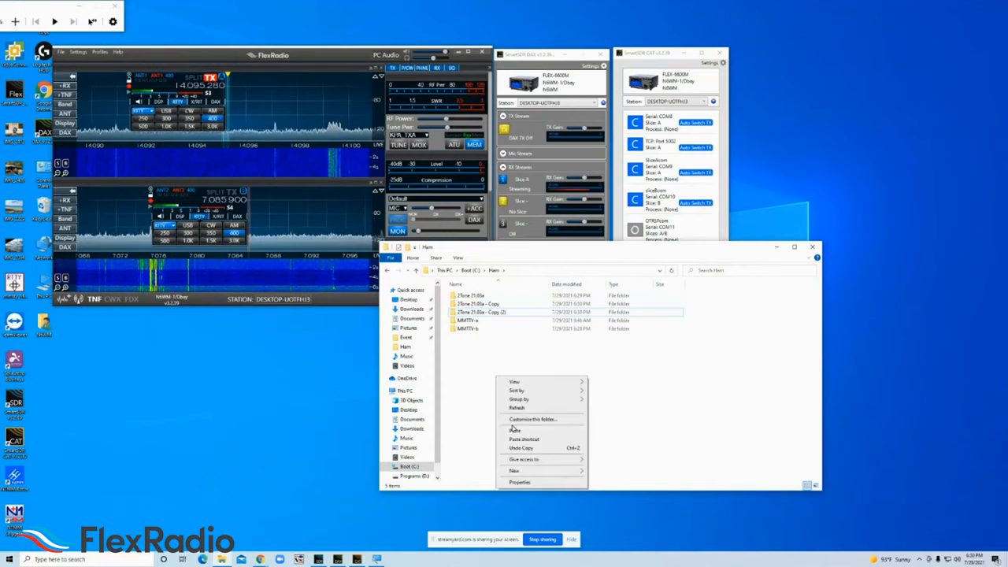
left_click(513, 429)
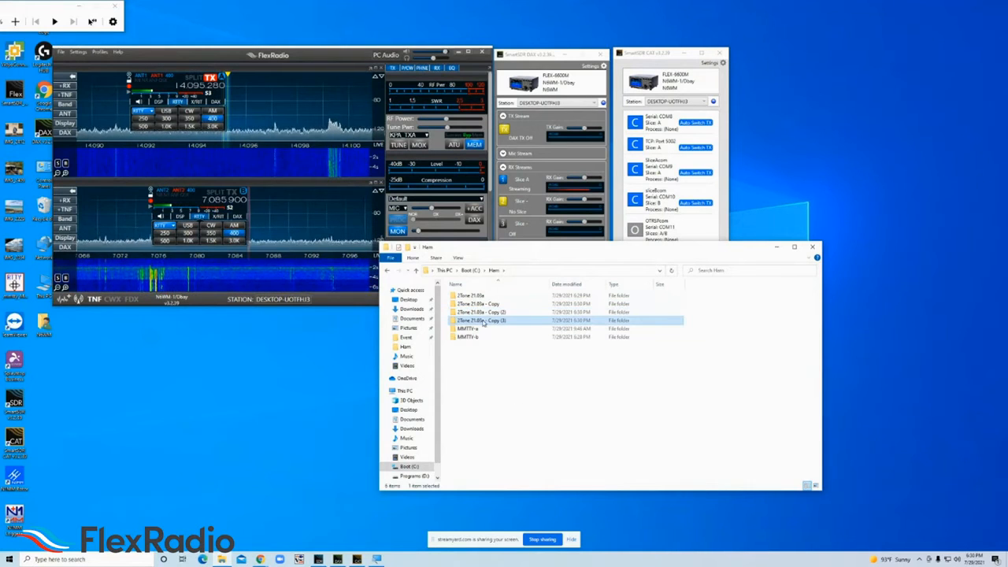
Step: Rename the original 2Tone 21.03a folder as 2Tone-a1
left_click(481, 297)
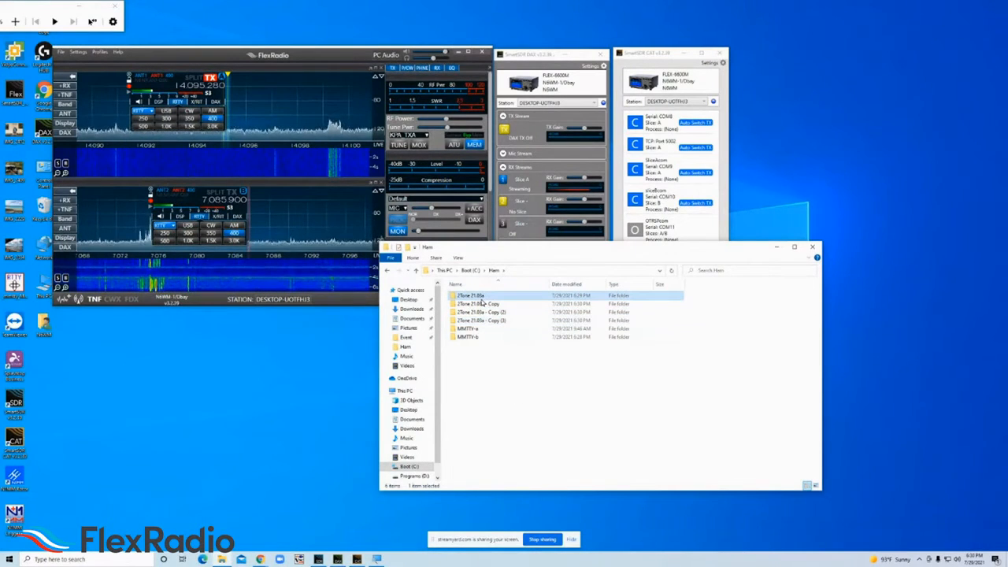
left_click(488, 300)
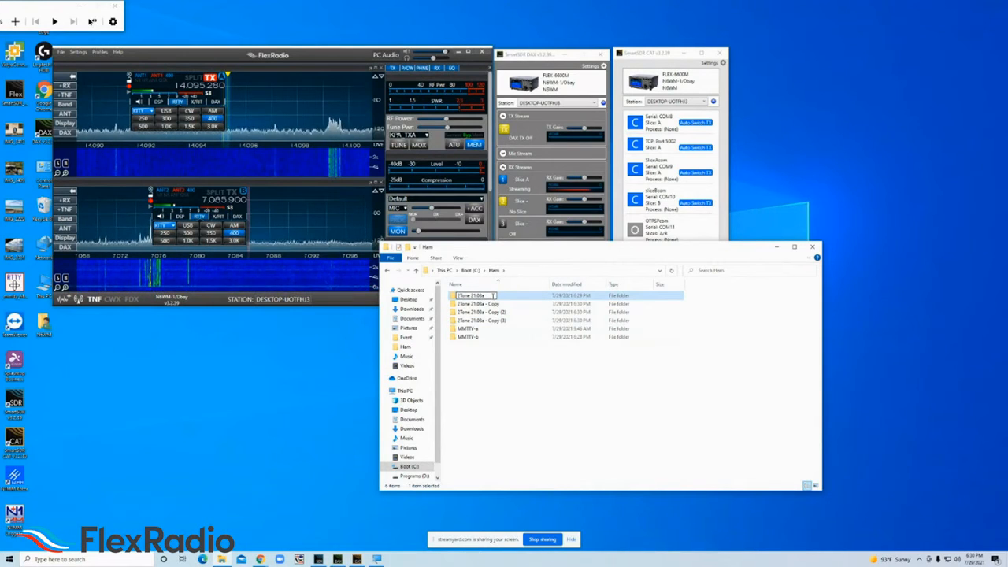
left_click_drag(492, 295, 469, 296)
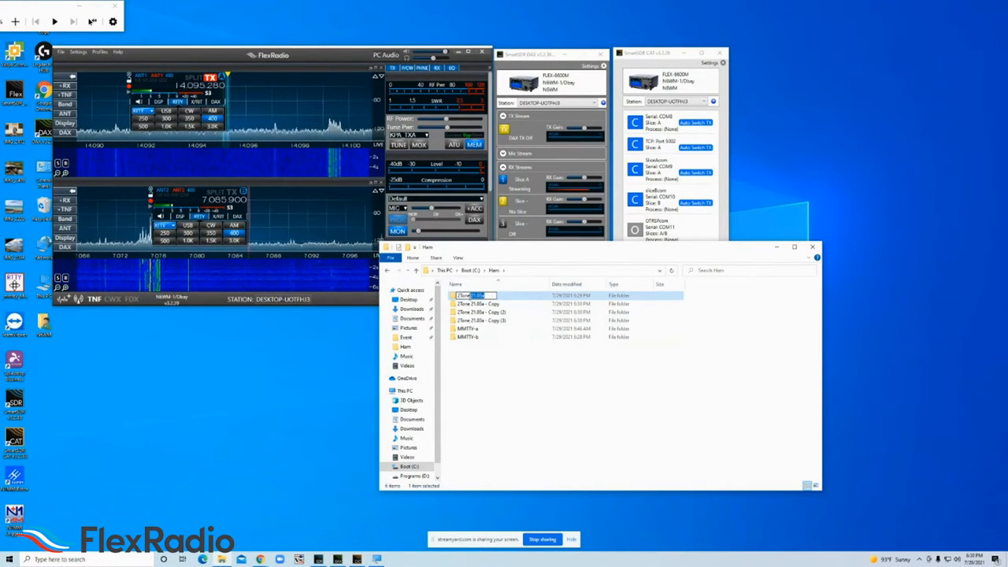
key("BackSpace")
type("-a1")
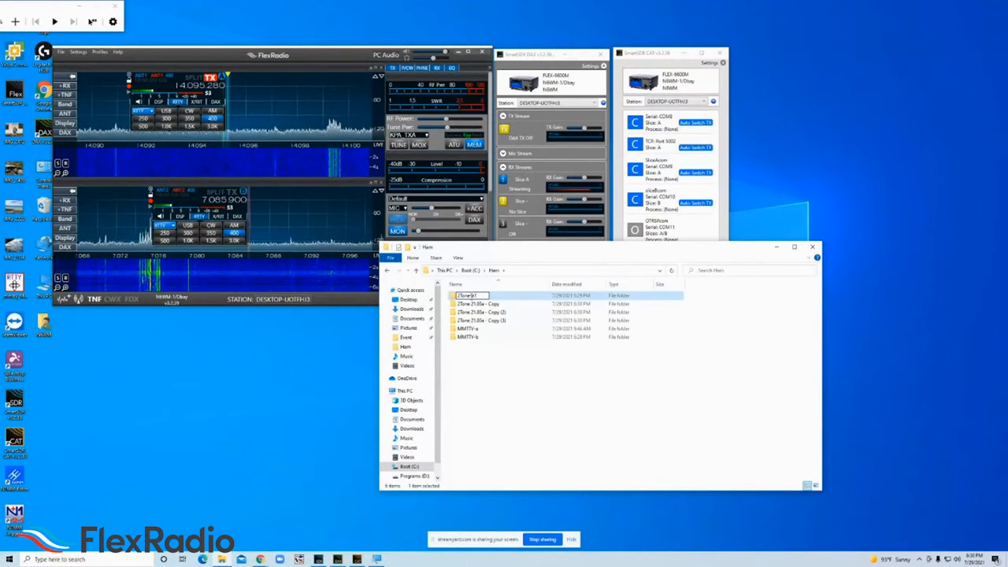
left_click(477, 305)
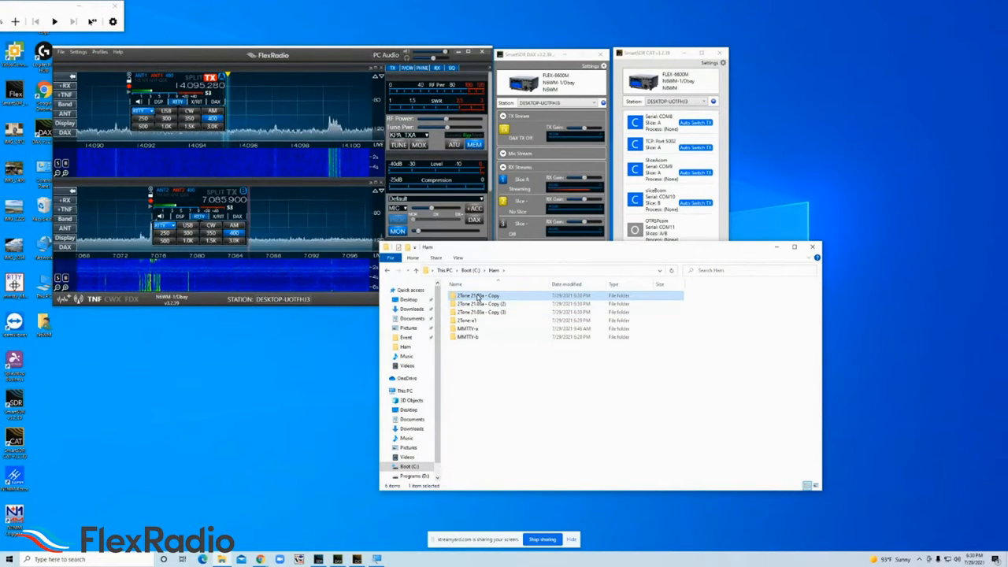
Step: Rename the first copy of the 2Tone 21.03a folder as 2Tone-a2
double_click(479, 295)
left_click(387, 271)
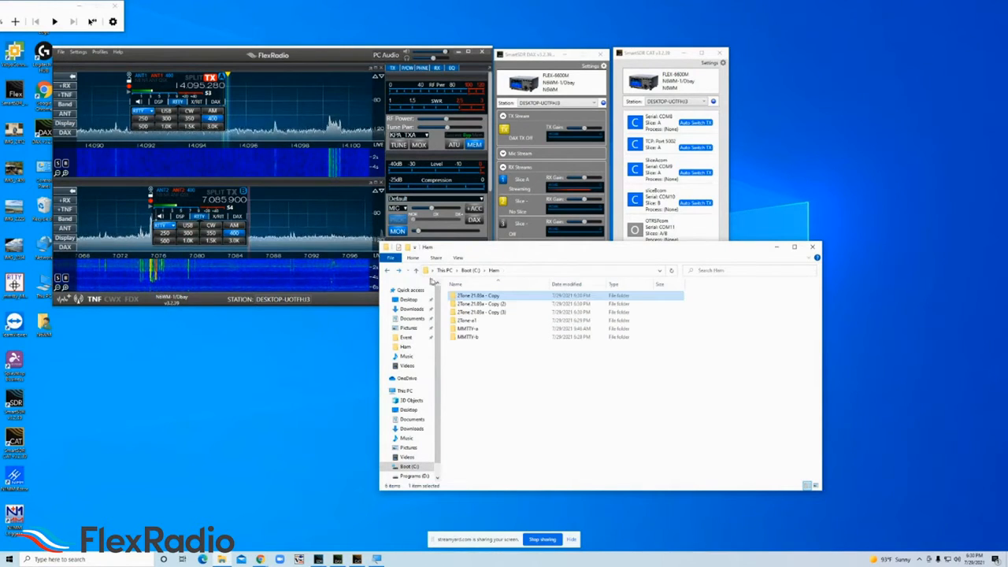
left_click(488, 296)
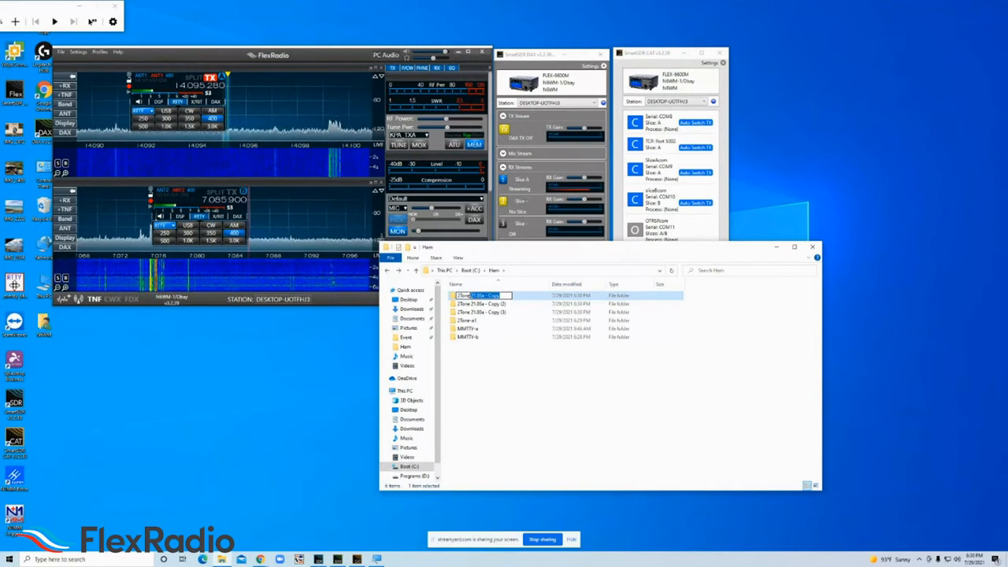
type("ZTone-a2")
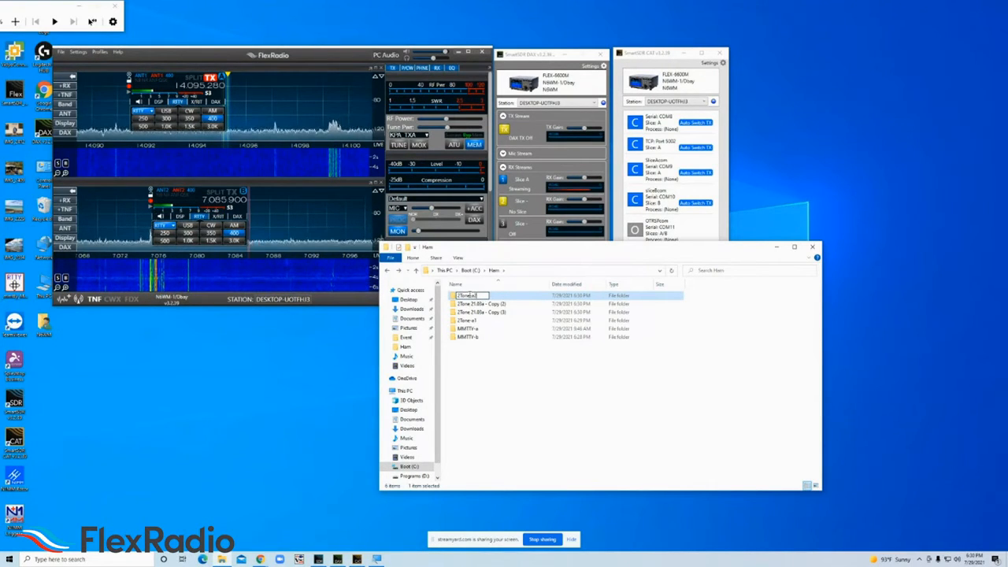
left_click(529, 381)
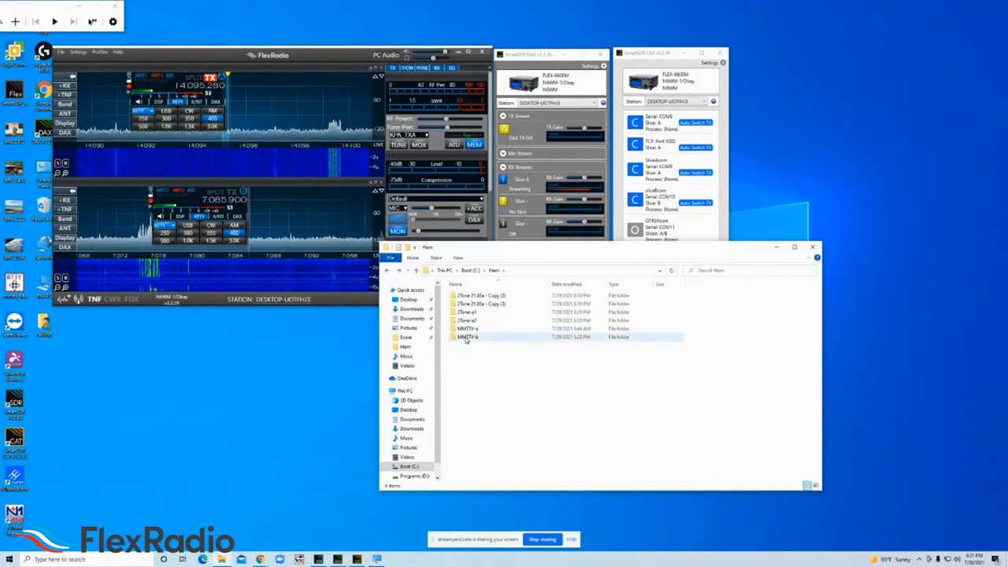
Step: Rename the 2Tone 21.03a - Copy (2) folder as 2Tone-b1
left_click(471, 297)
right_click(471, 297)
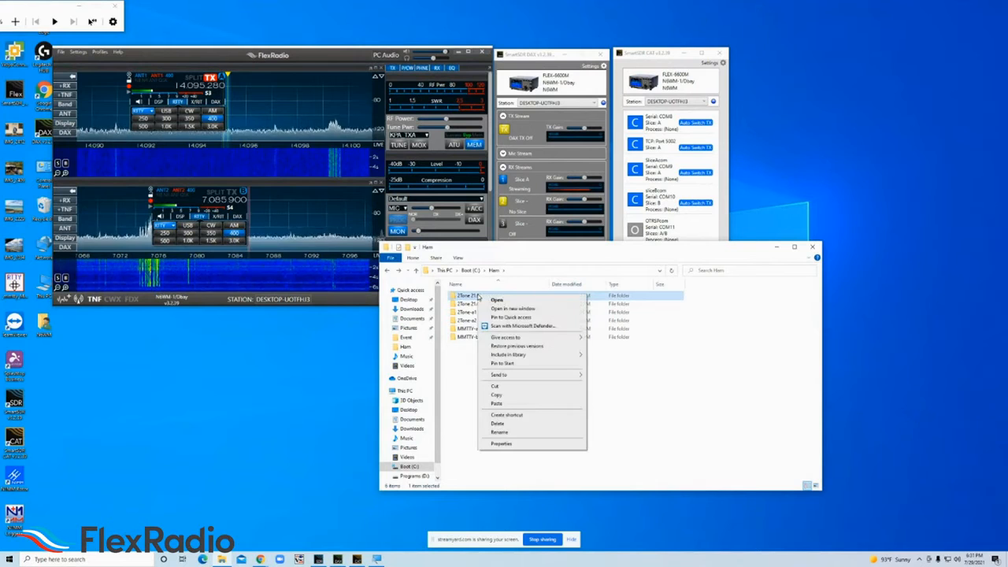
left_click(472, 298)
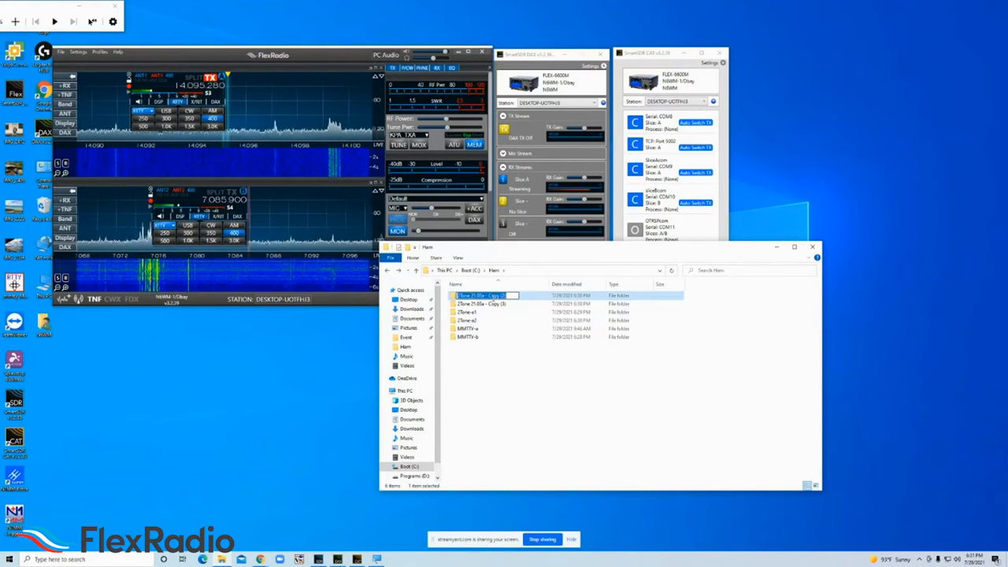
left_click_drag(508, 296, 470, 297)
type("-b1")
key("Return")
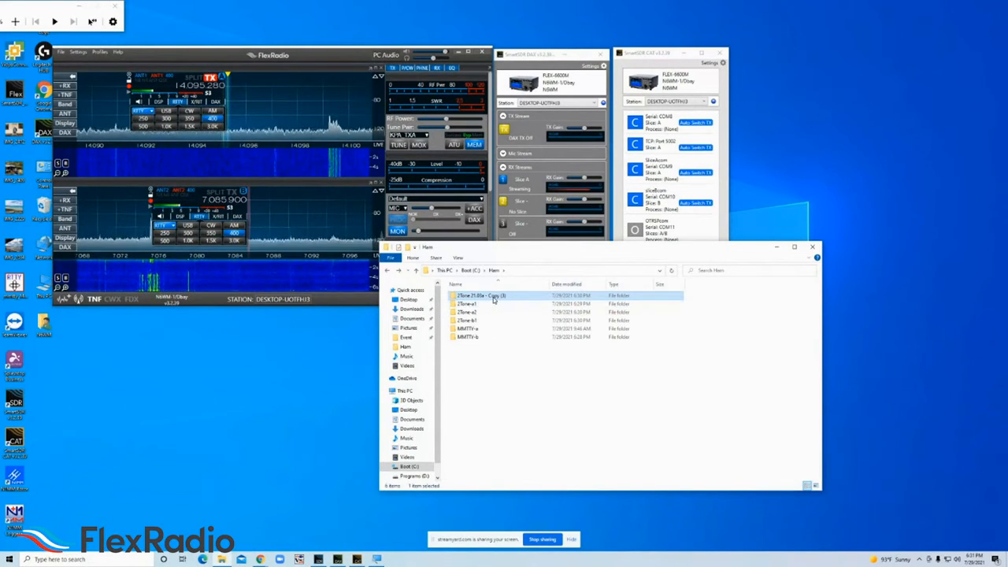
Step: Rename the 2Tone 21.03a - Copy (3) folder as 2Tone-b2
left_click(494, 299)
left_click_drag(511, 296, 471, 296)
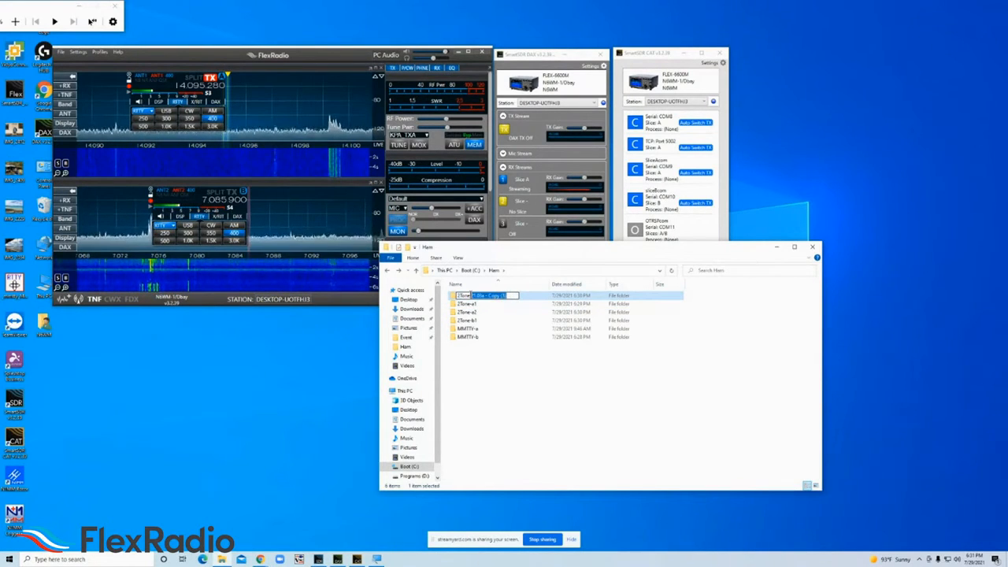
type("-b")
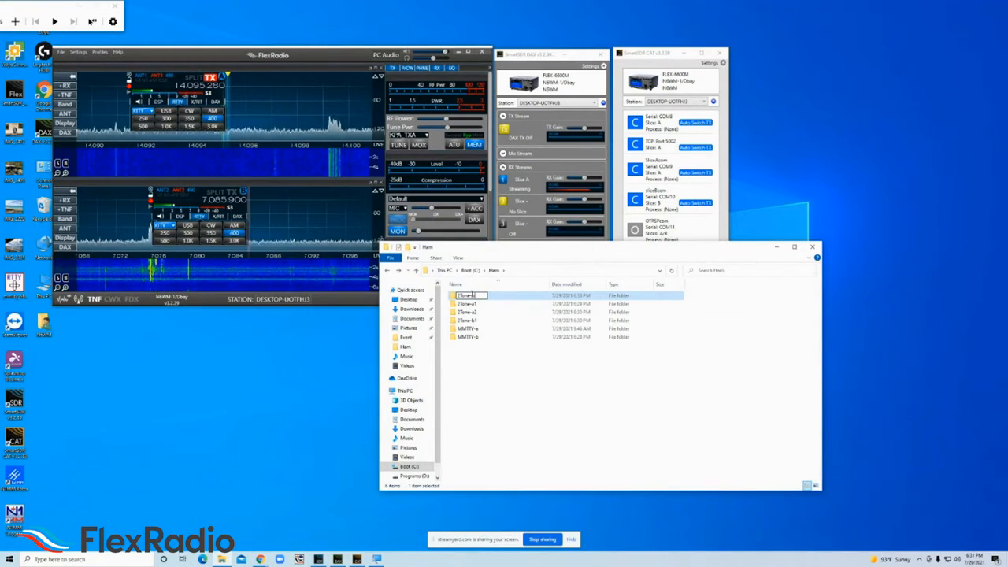
type("2")
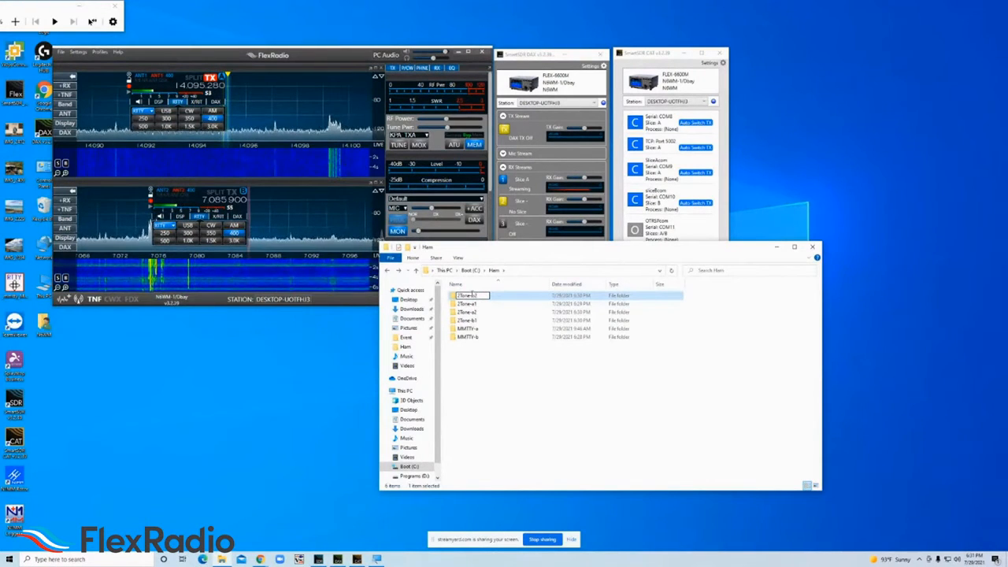
left_click(561, 388)
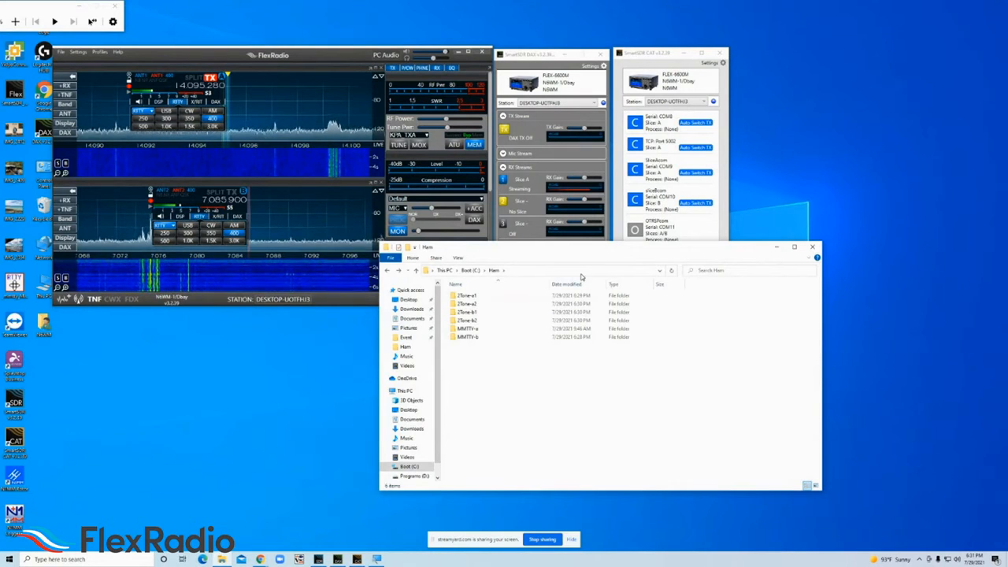
Step: Launch the mmtty application from the MMTTY-a folder, agree to create its log file, and close it again
left_click_drag(595, 255, 665, 273)
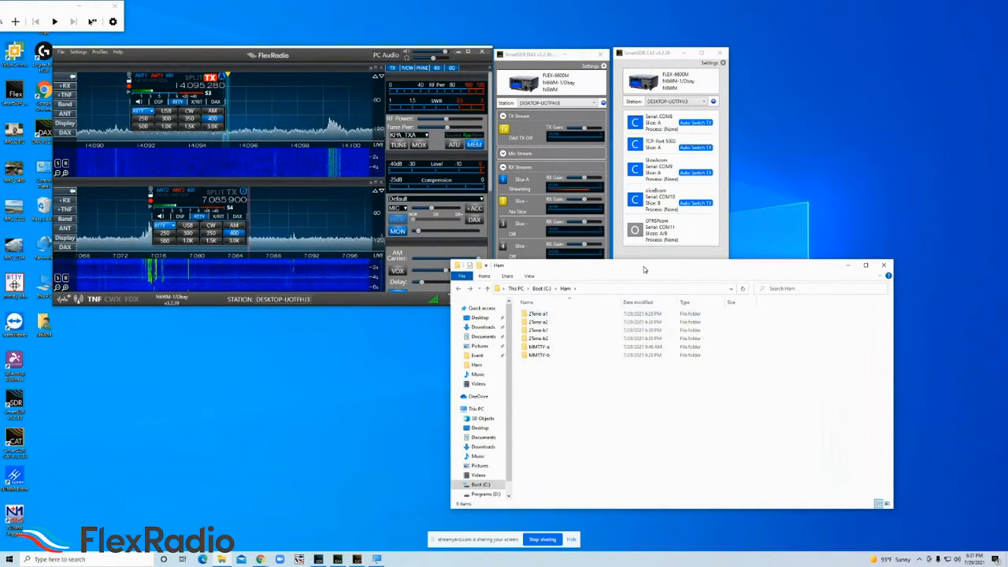
left_click_drag(644, 269, 657, 289)
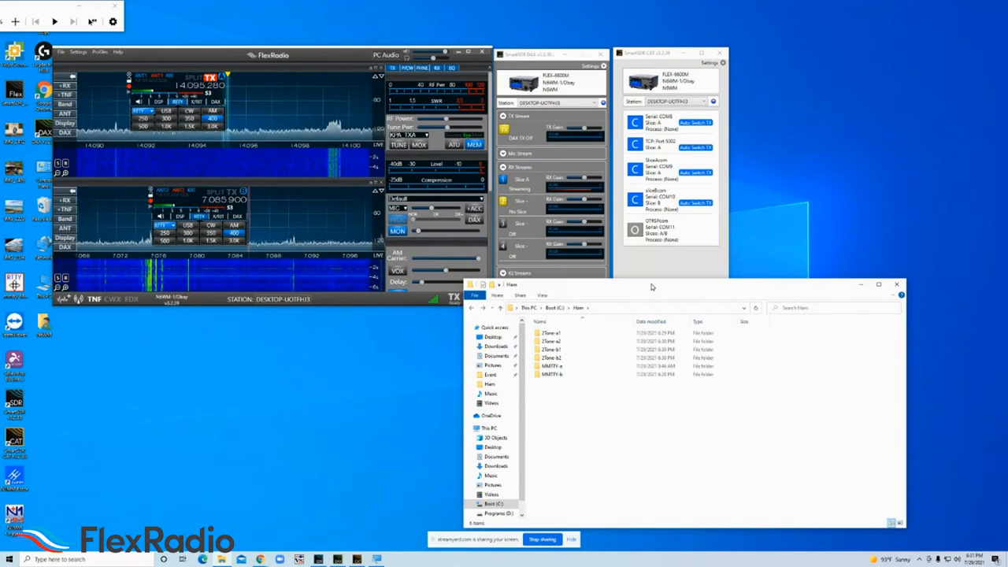
left_click(564, 369)
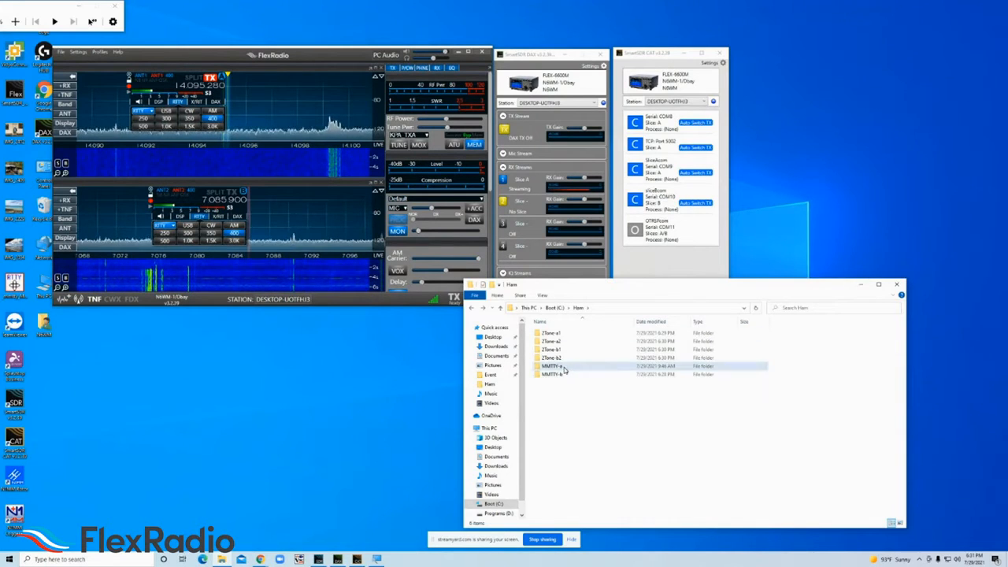
double_click(564, 367)
scroll(597, 440, "down", 1)
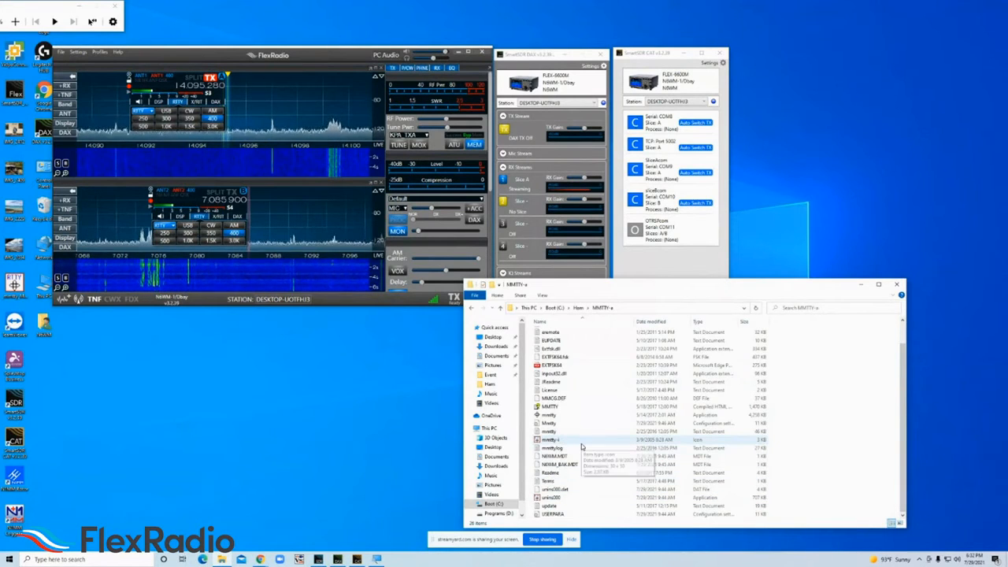
scroll(583, 447, "up", 1)
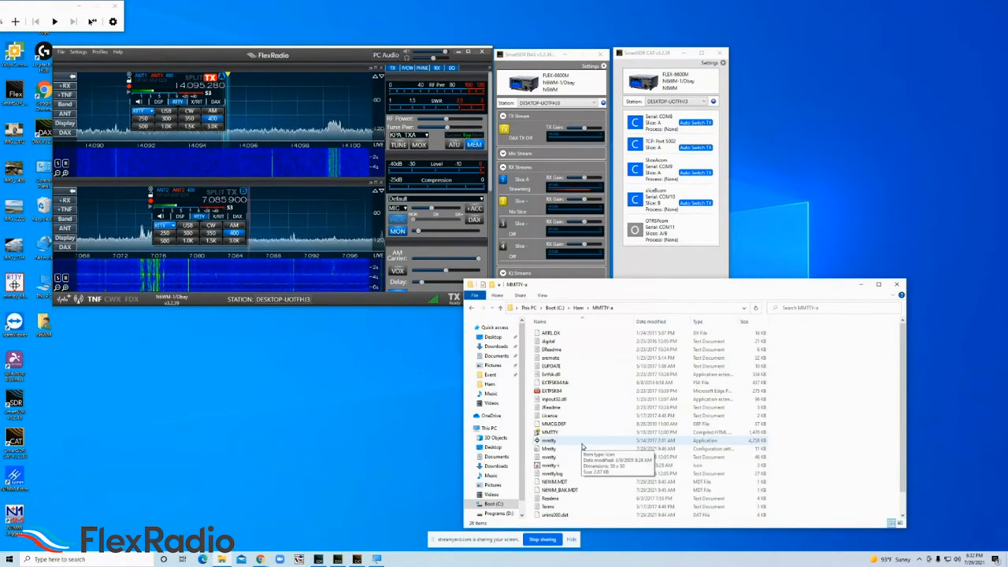
double_click(571, 441)
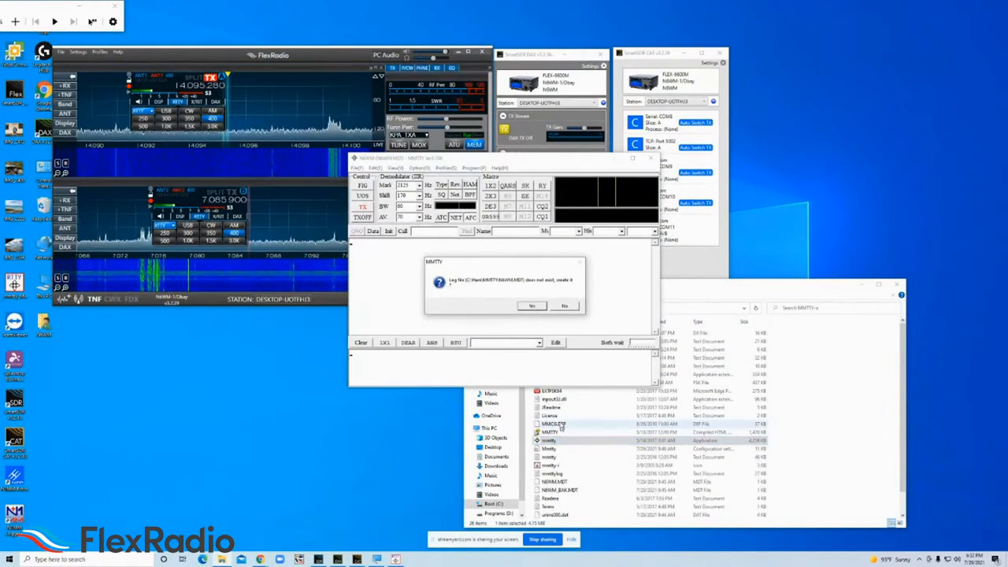
left_click(531, 306)
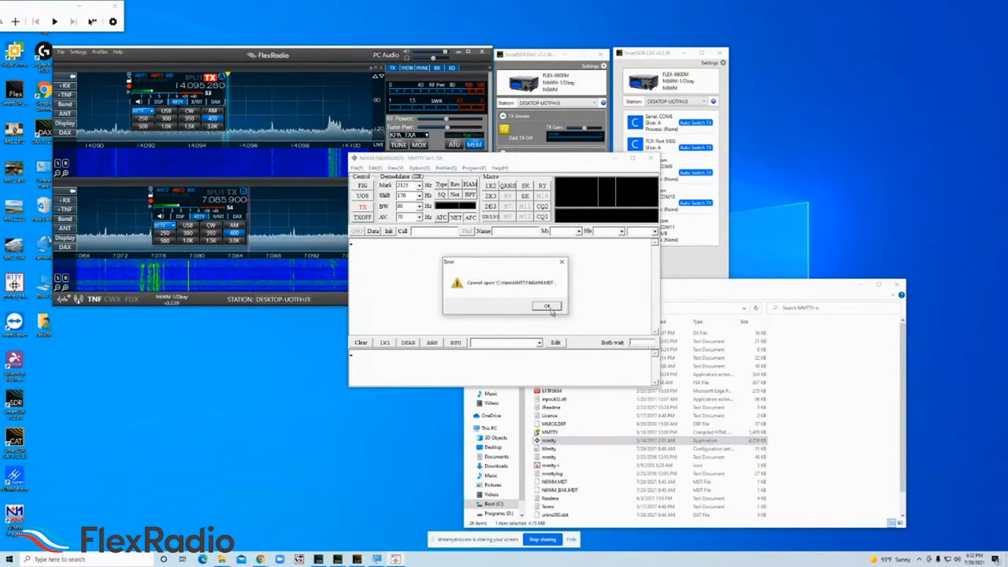
left_click(549, 307)
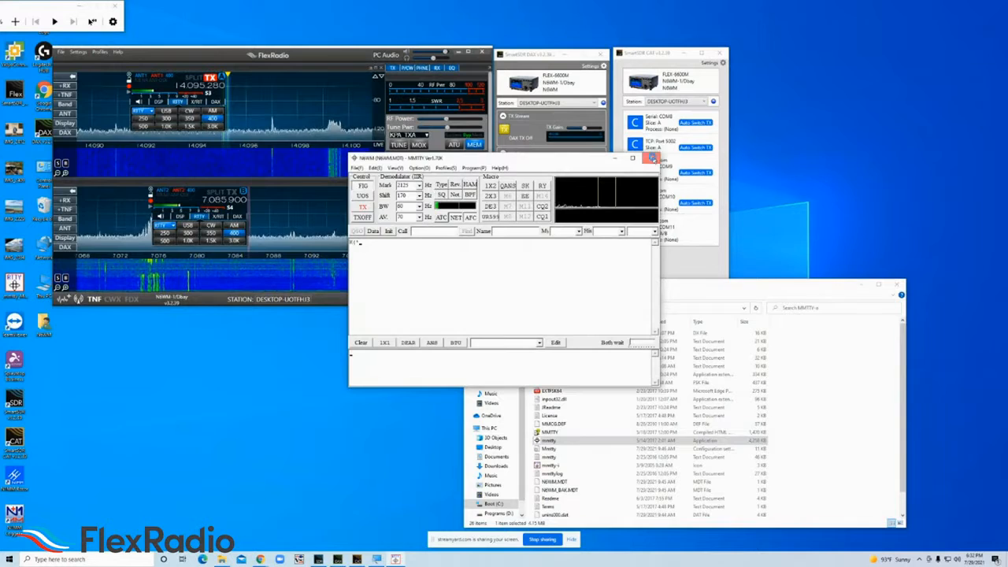
left_click(651, 158)
left_click(473, 310)
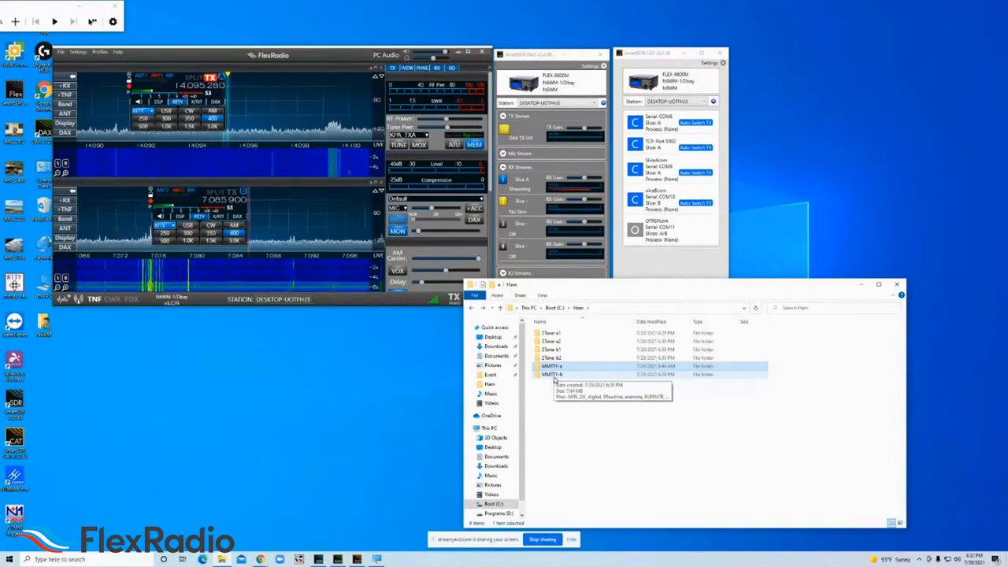
Step: Launch the mmtty application from the MMTTY-b folder, agree to create its log file, and move its window below the radio display
left_click(554, 375)
double_click(554, 375)
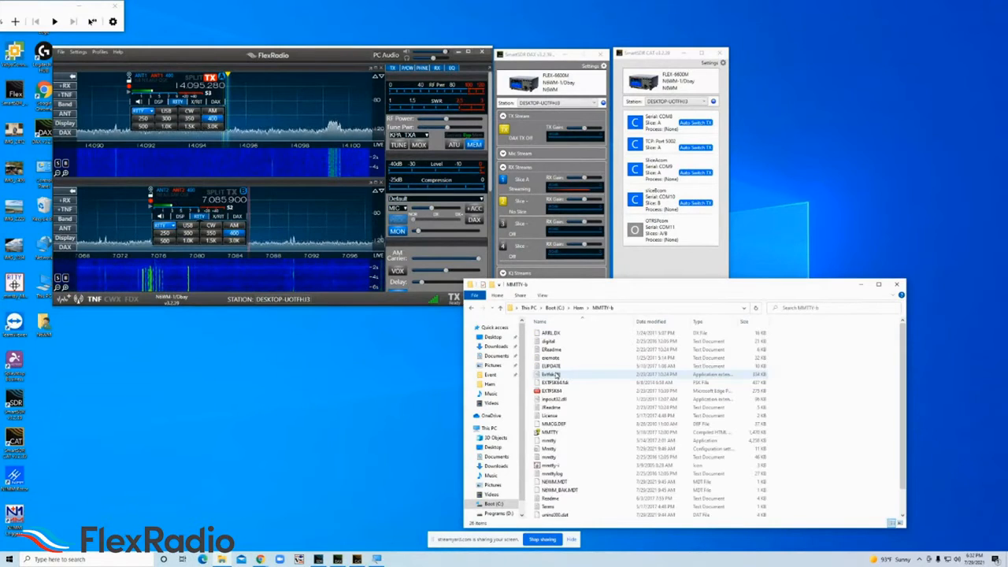
scroll(603, 398, "down", 1)
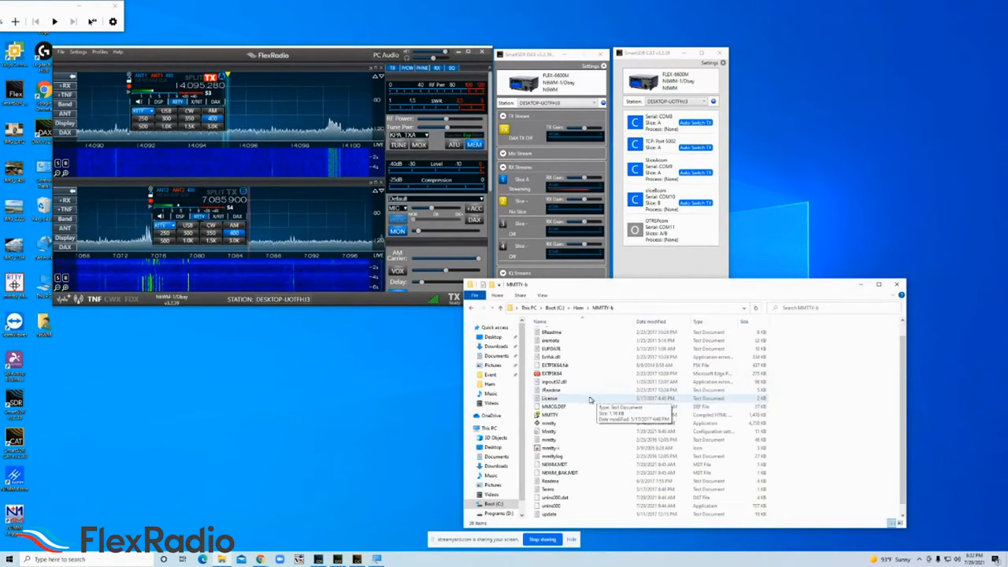
left_click(557, 425)
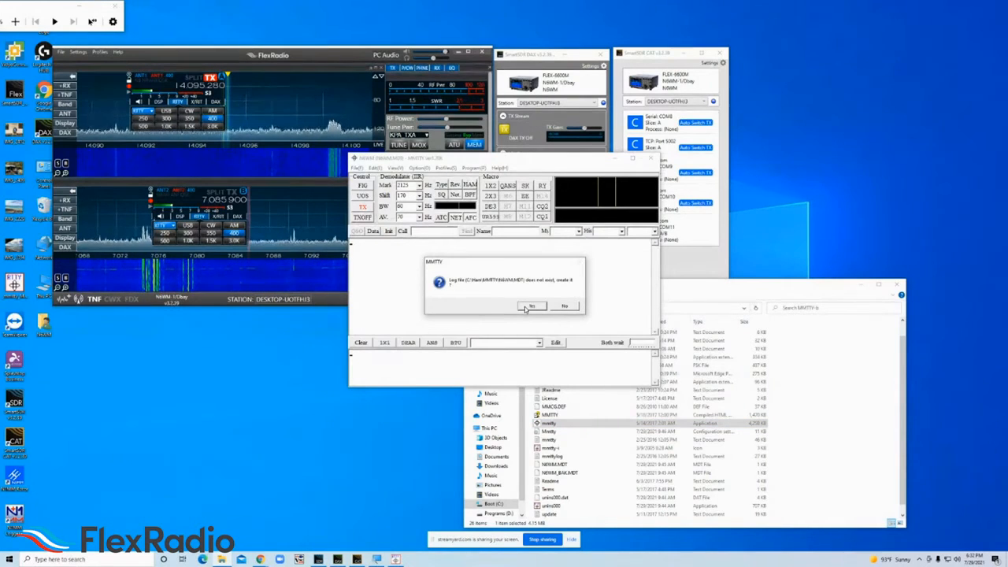
left_click(529, 306)
left_click(545, 306)
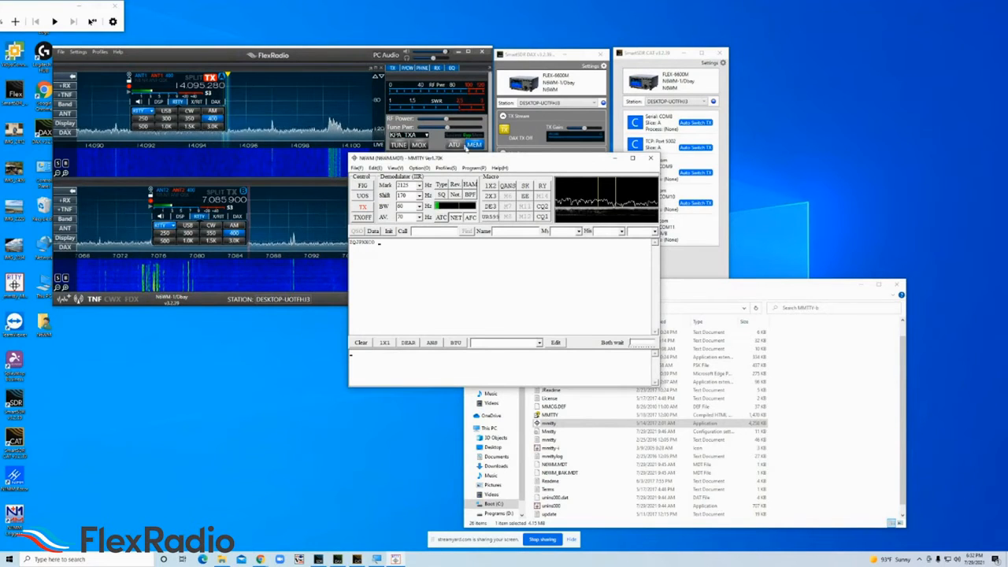
left_click_drag(474, 163, 520, 242)
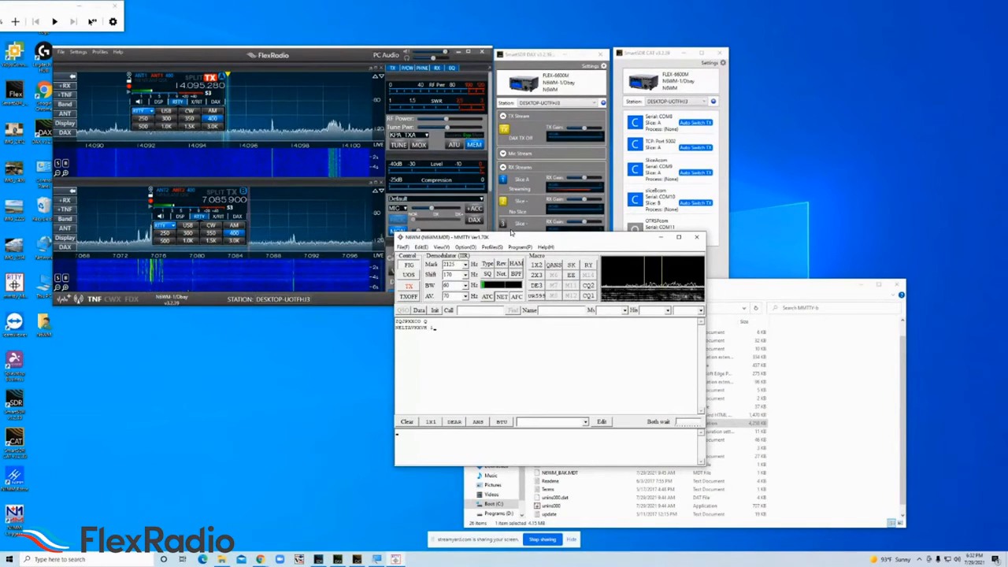
Step: In MMTTY's sound card setup, enable hiding of the FlexRadio reserved and IQ audio devices
left_click(468, 247)
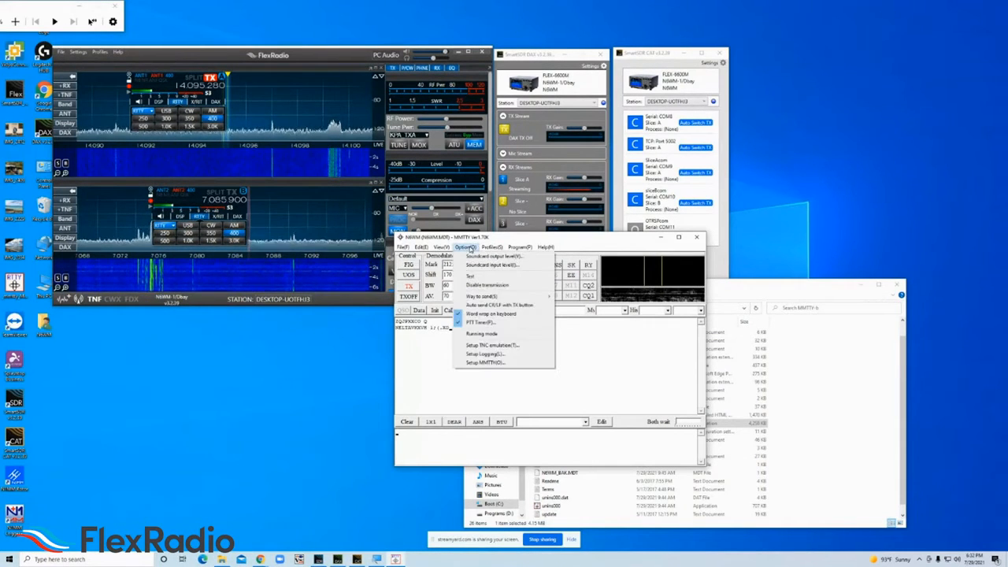
left_click(502, 362)
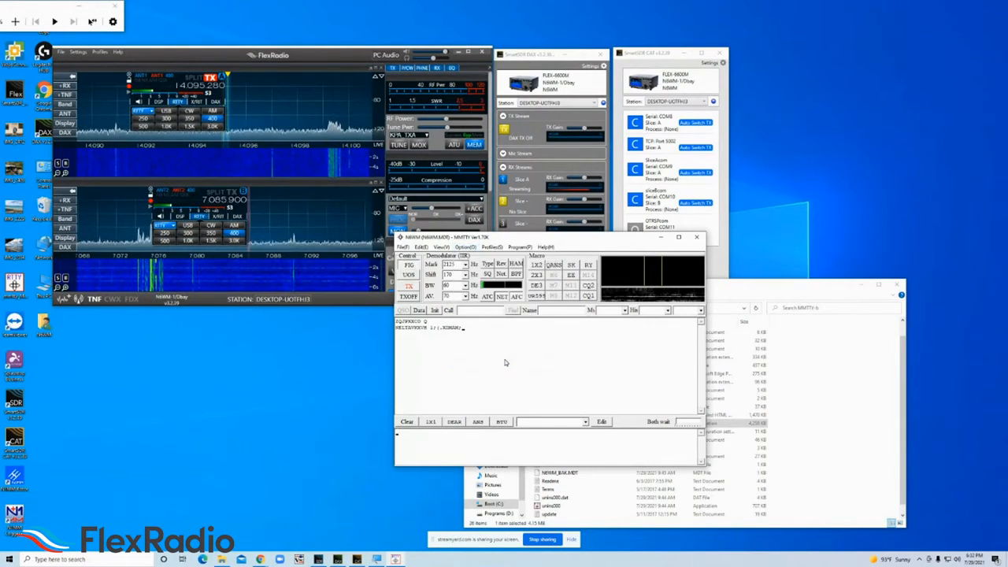
left_click(582, 181)
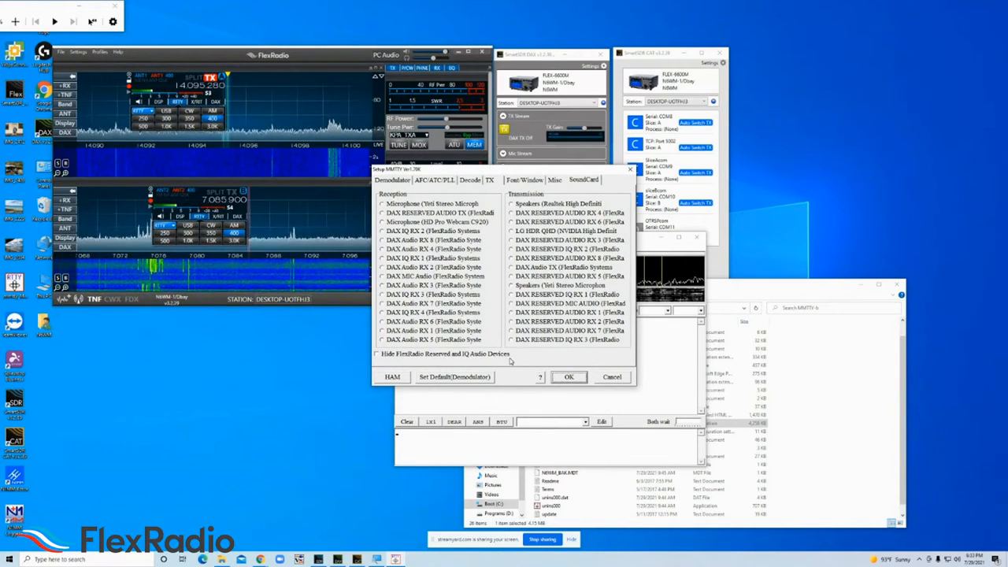
left_click(377, 354)
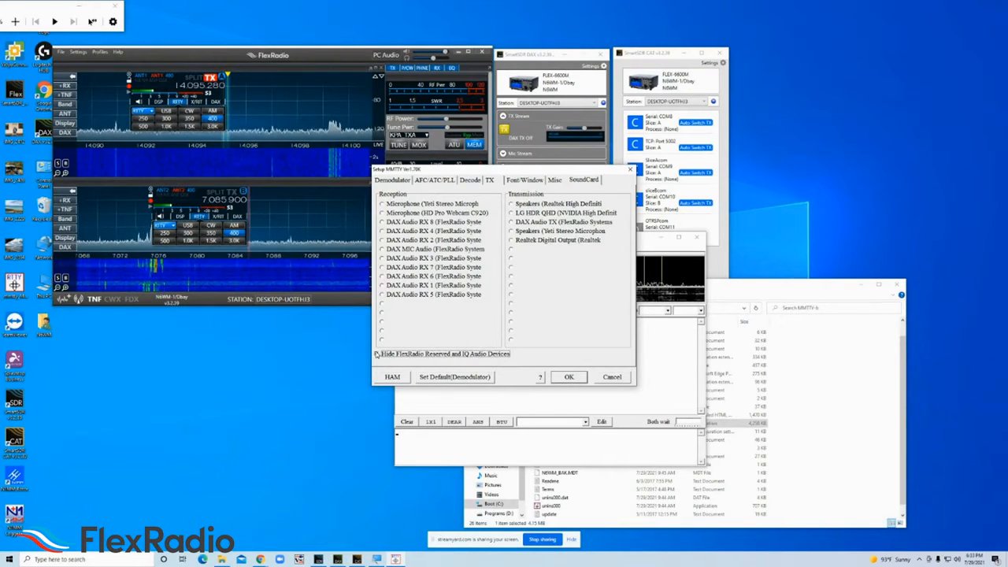
left_click(377, 354)
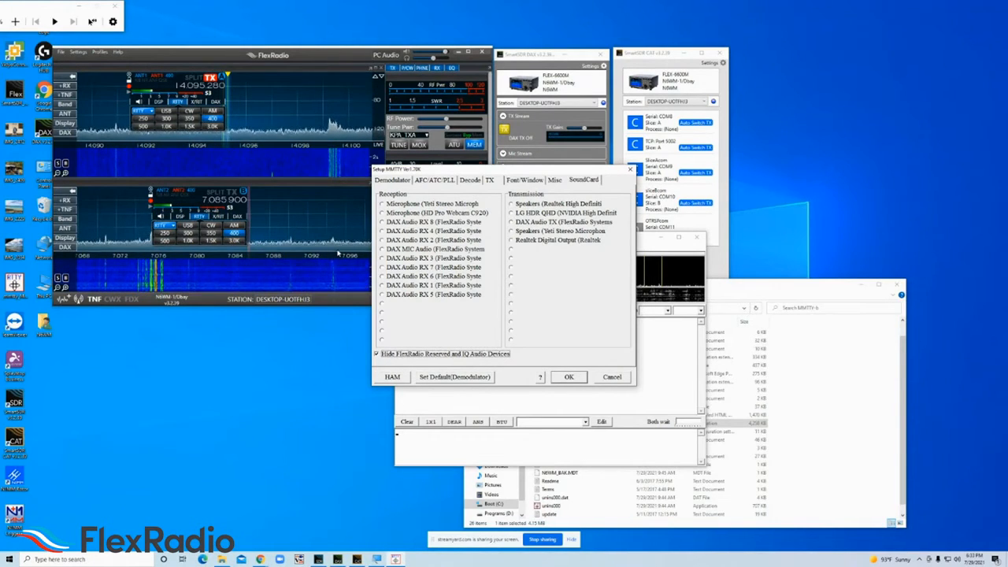
left_click_drag(479, 168, 489, 192)
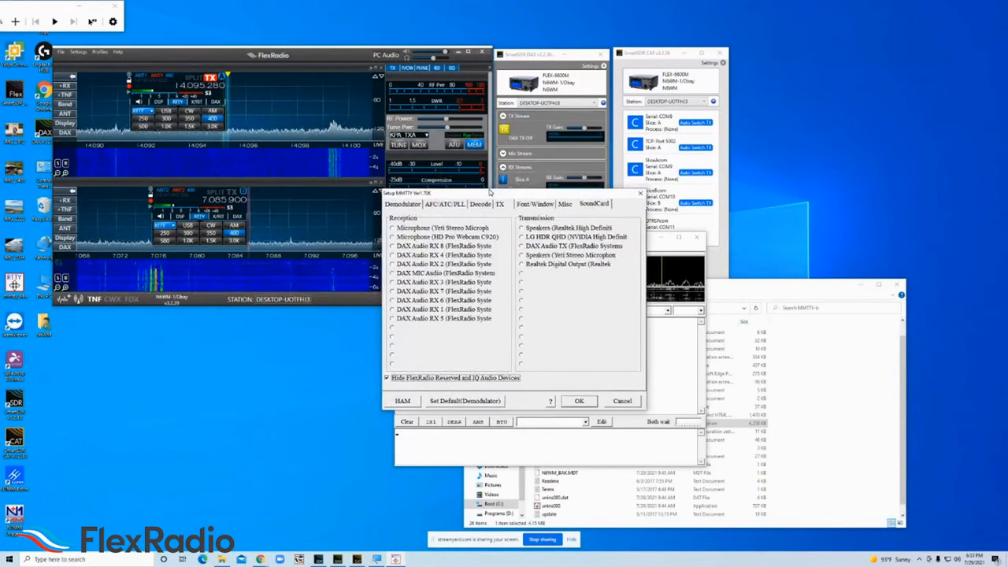
left_click(387, 378)
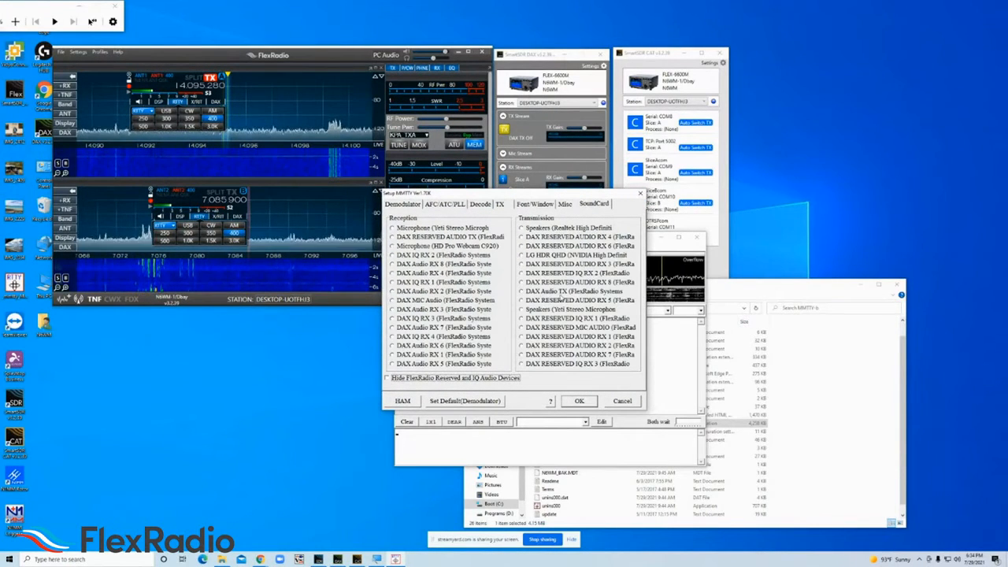
left_click(387, 378)
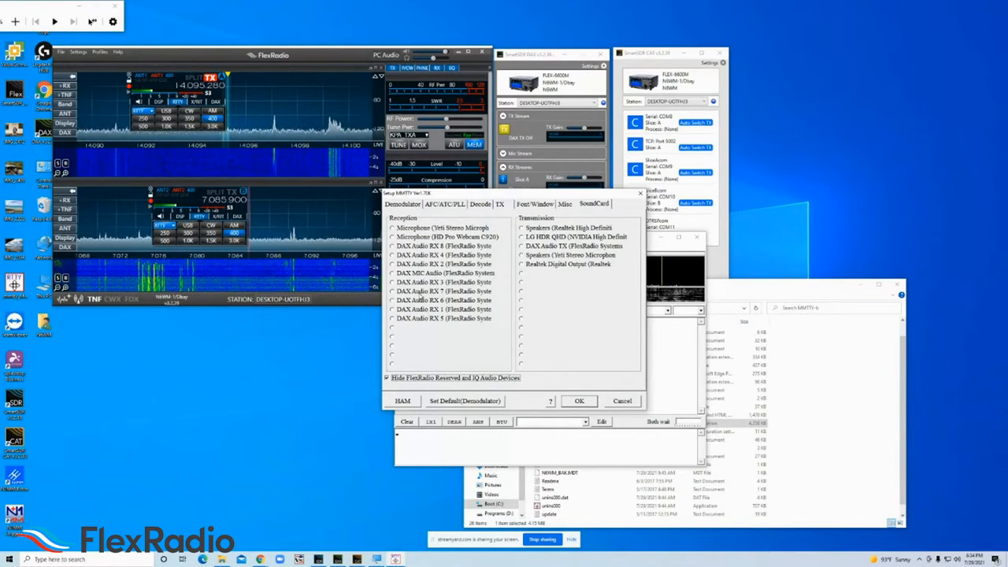
Step: Set the MMTTY-b sound card to DAX Audio RX 2 for reception and DAX Audio TX for transmission, and apply the setup
left_click(393, 265)
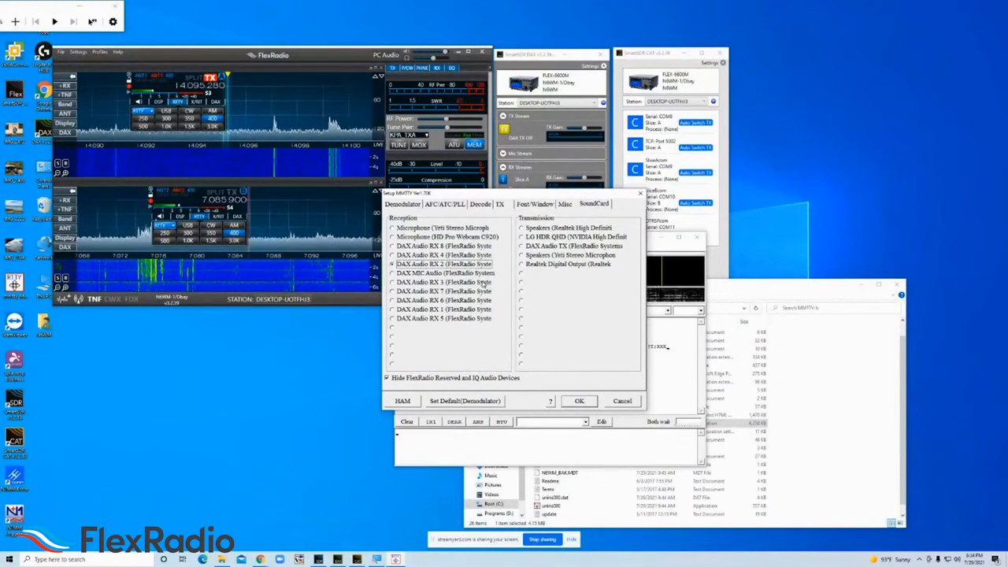
left_click(523, 247)
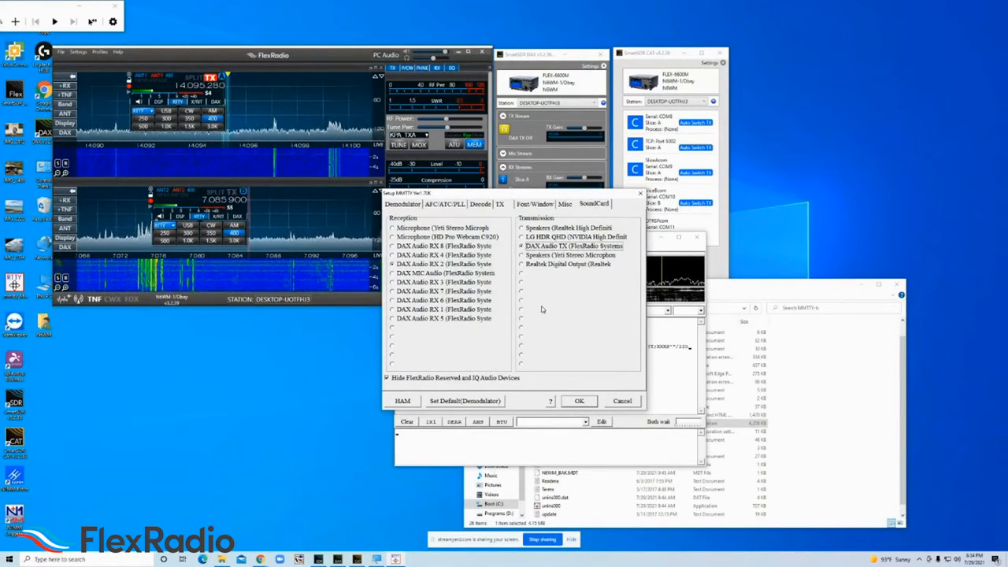
left_click(580, 401)
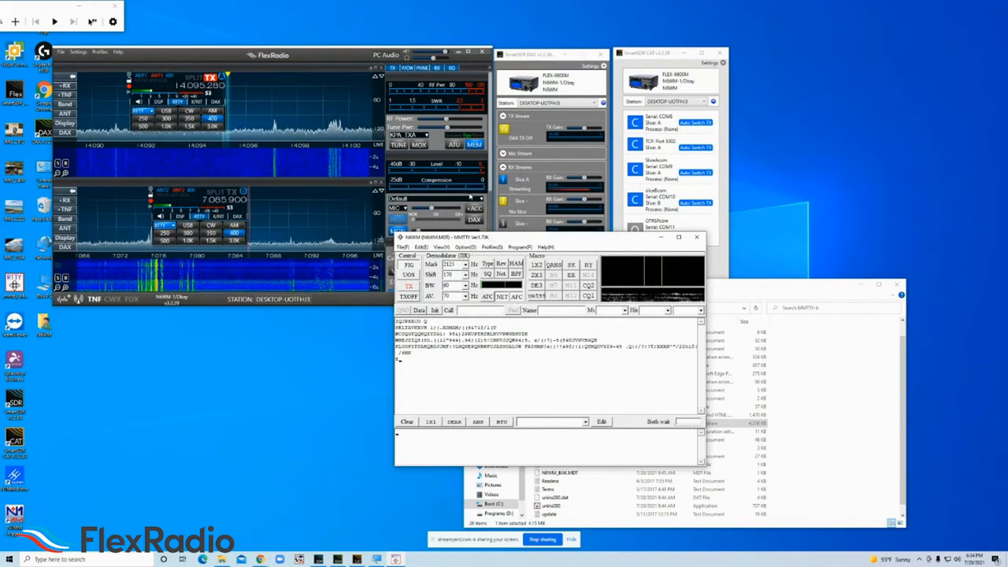
Step: Assign DAX channel 2 to slice B on 7.085.900, and close MMTTY after moving its window clear of the DAX streams
left_click(472, 220)
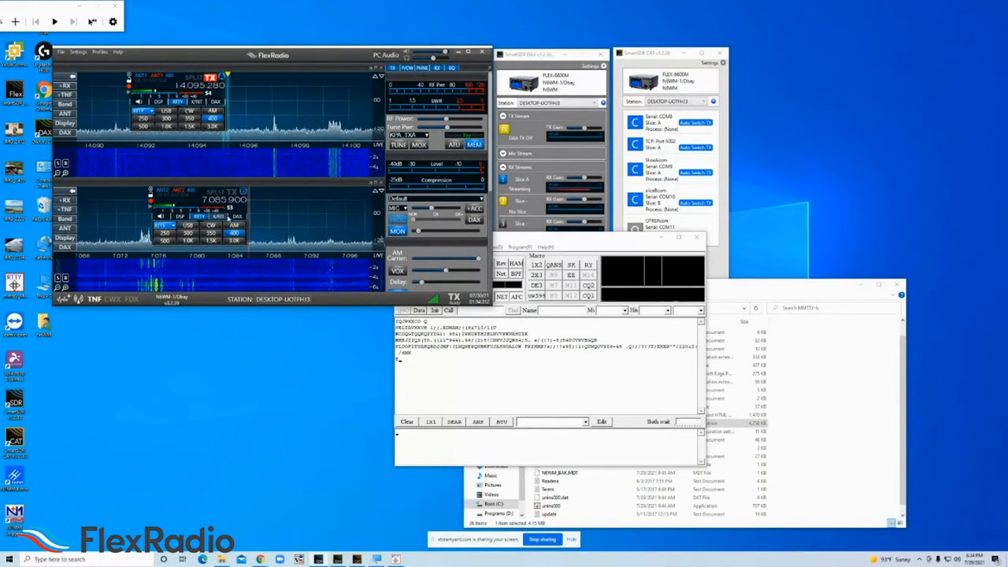
left_click(188, 247)
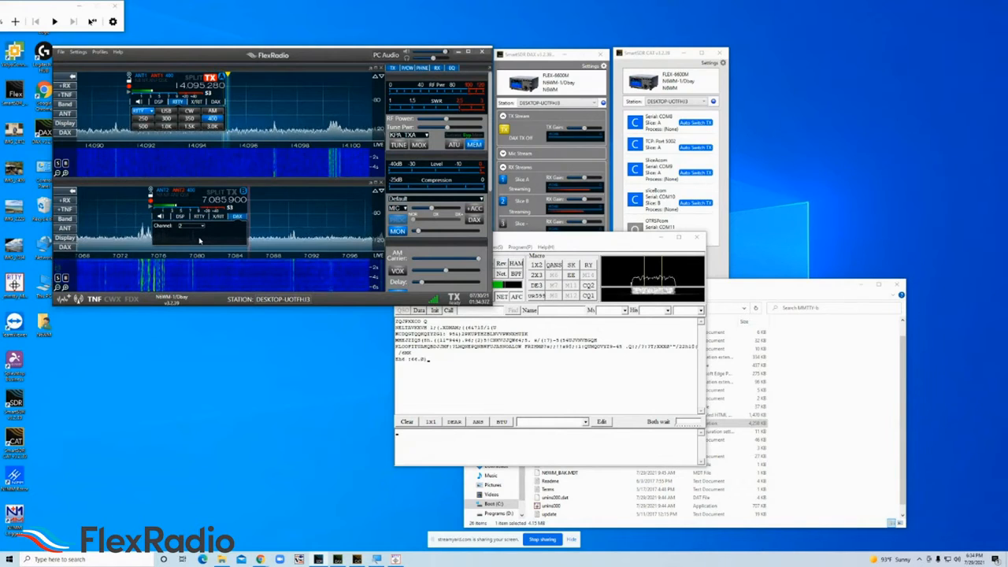
left_click_drag(535, 232, 667, 267)
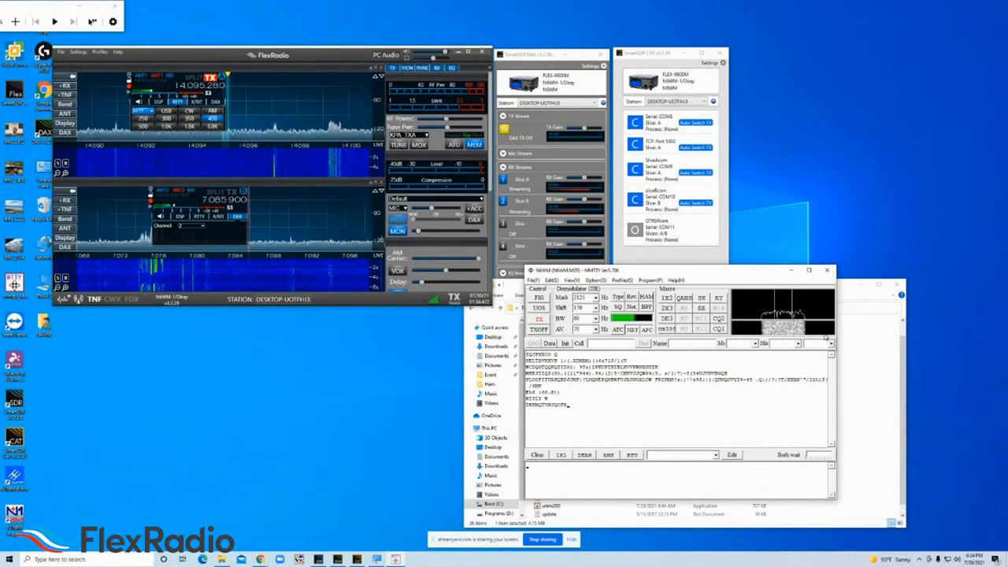
left_click(828, 270)
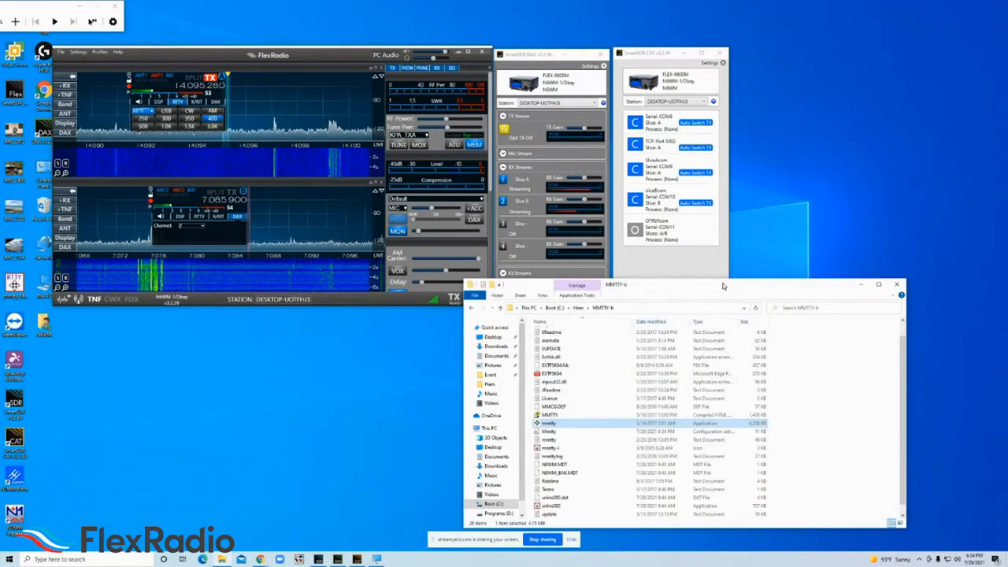
Step: Launch the mmtty application from the MMTTY-a folder and agree to create its log file
left_click(471, 308)
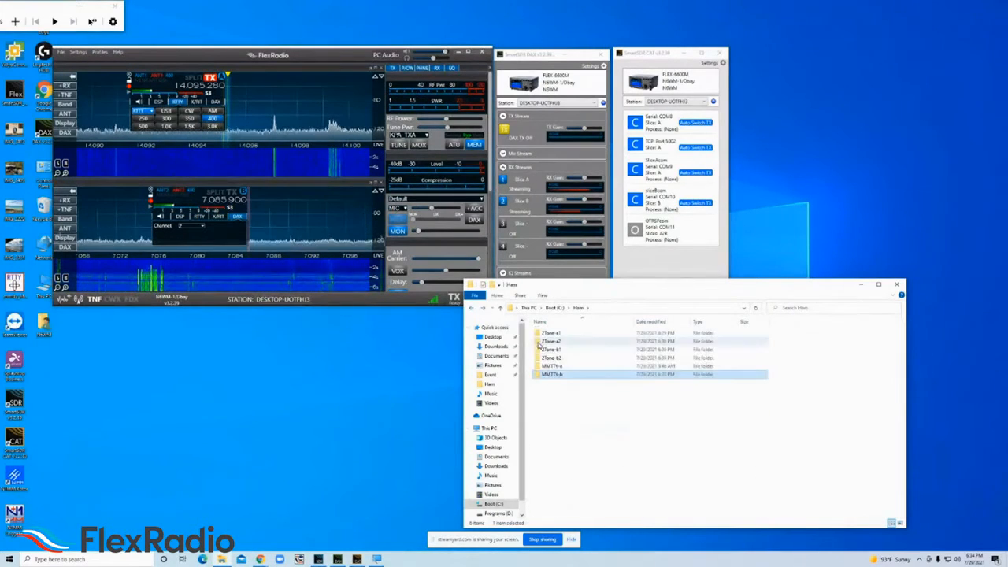
double_click(550, 365)
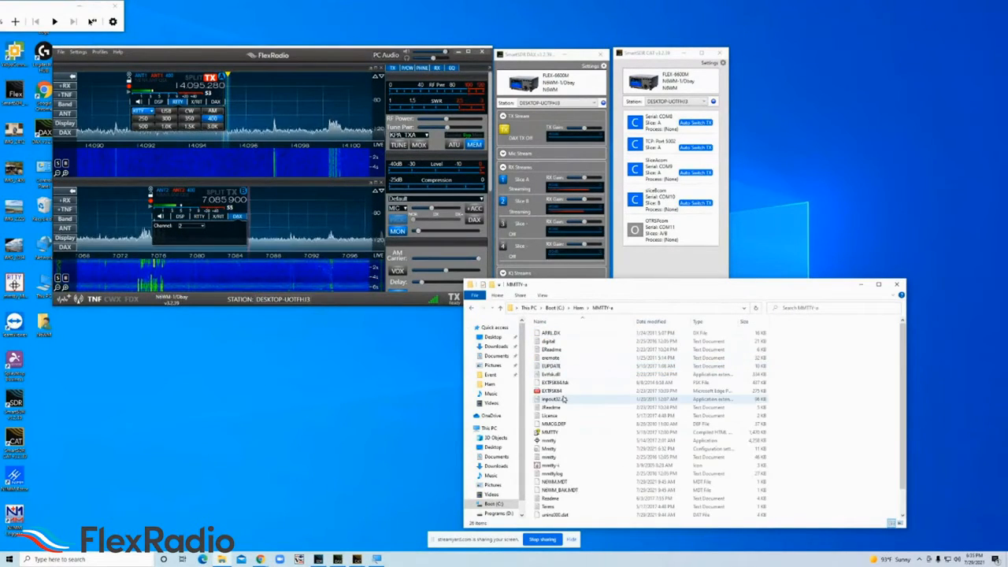
left_click(560, 448)
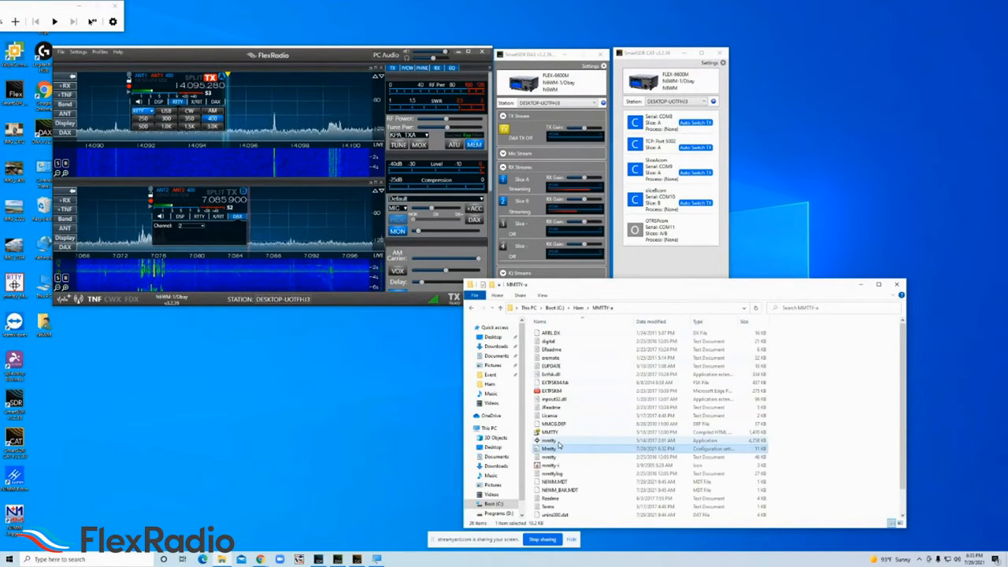
left_click(559, 442)
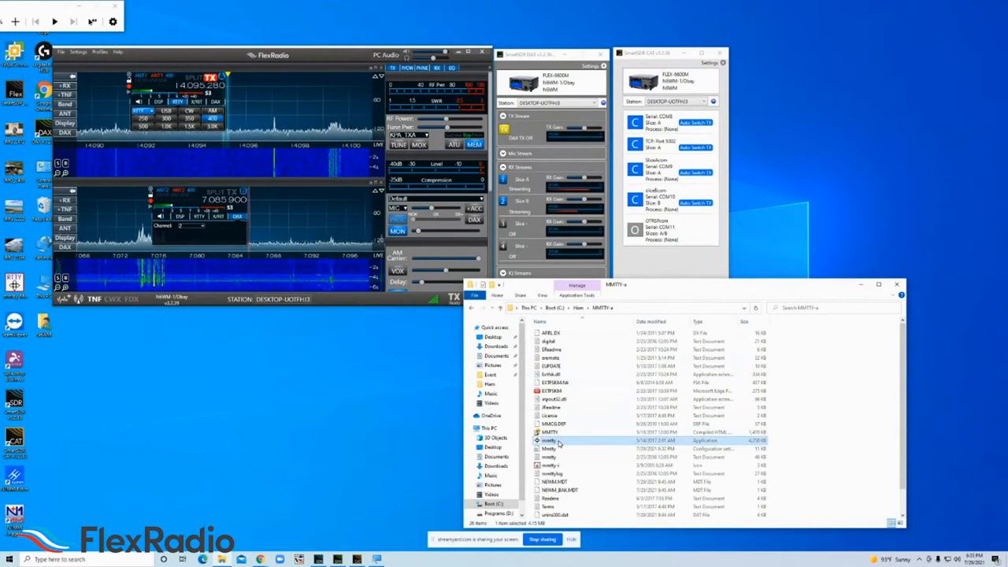
double_click(558, 442)
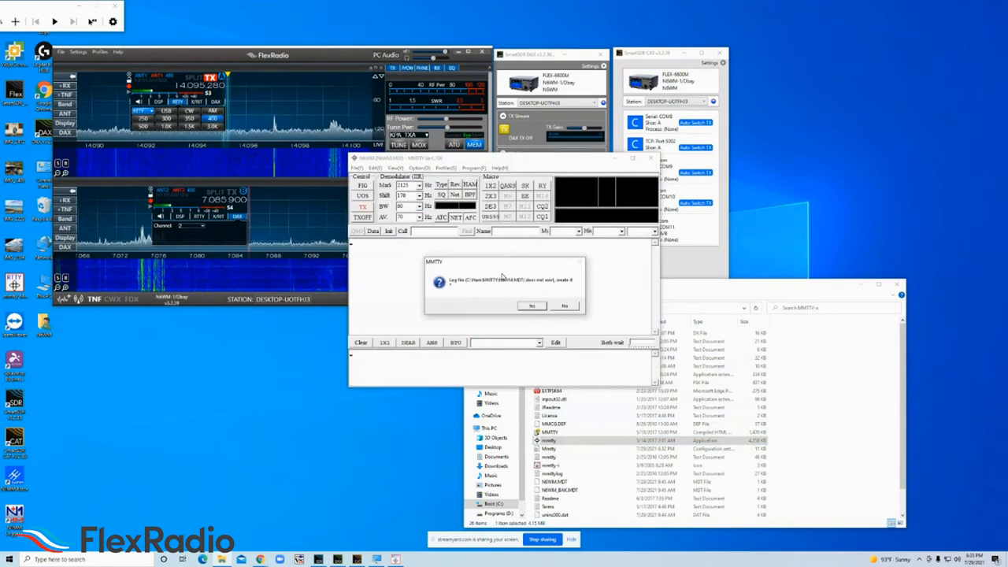
left_click(532, 306)
left_click(548, 307)
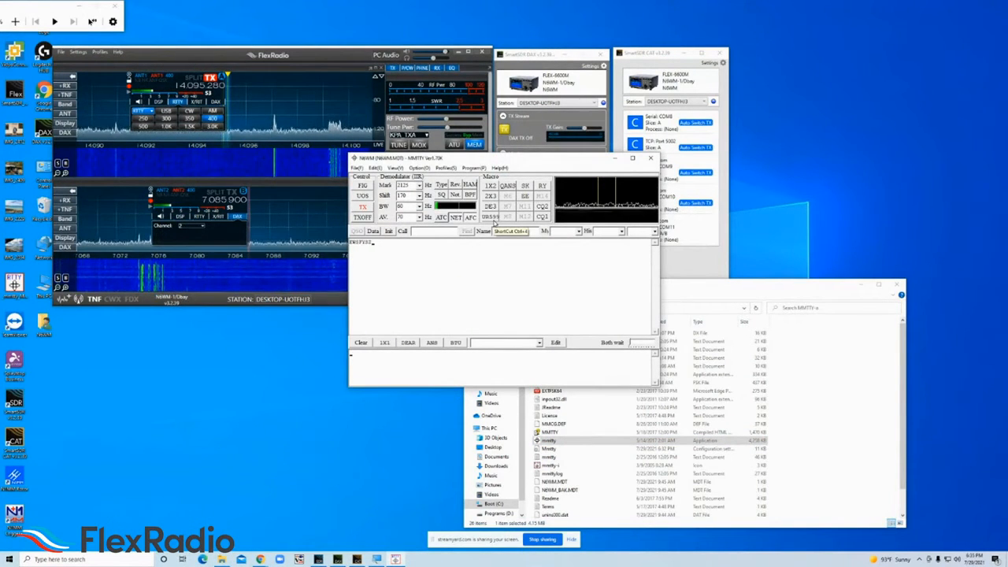
Step: Open the sound card setup of the MMTTY-a copy and hide the FlexRadio reserved and IQ audio devices
left_click(421, 168)
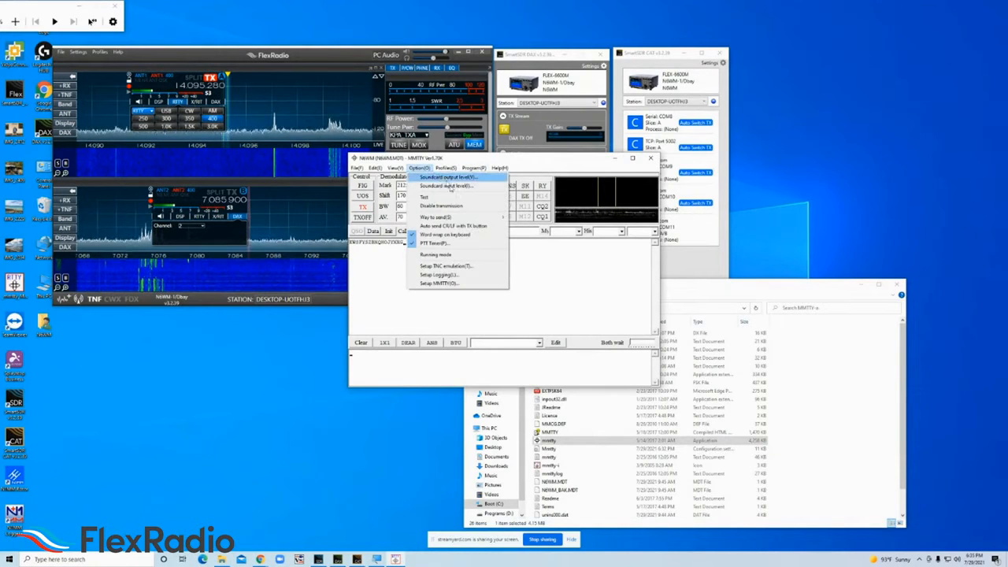
left_click(476, 284)
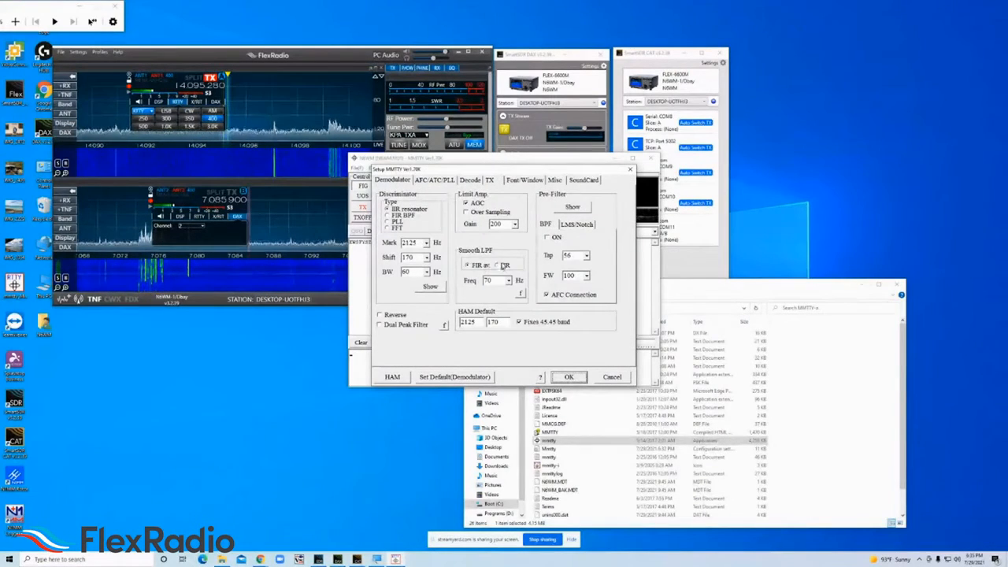
left_click(590, 180)
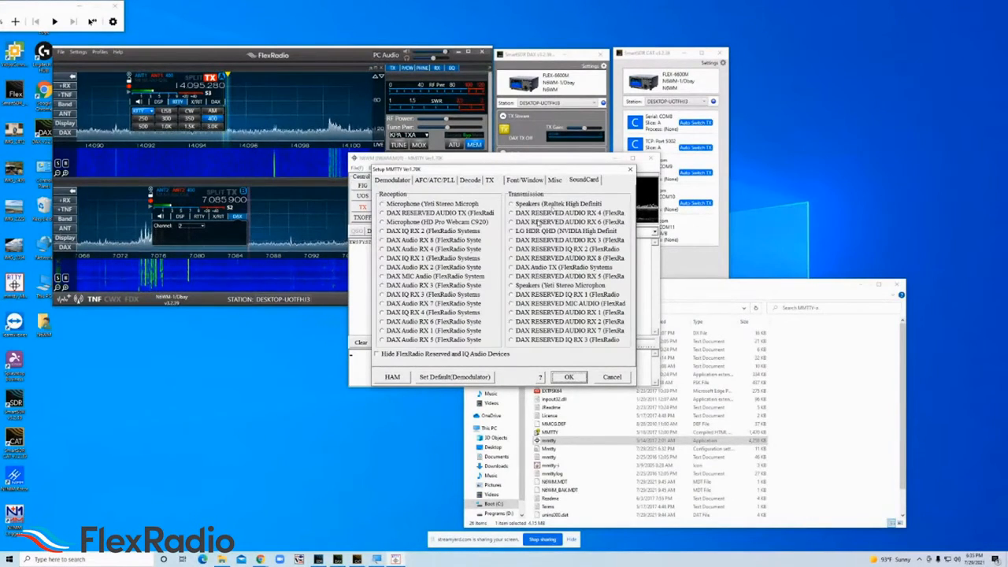
left_click(394, 357)
Step: Set the MMTTY-a sound card to DAX Audio RX 1 for reception and DAX Audio TX for transmission, apply it, and close MMTTY
left_click(381, 285)
left_click(512, 222)
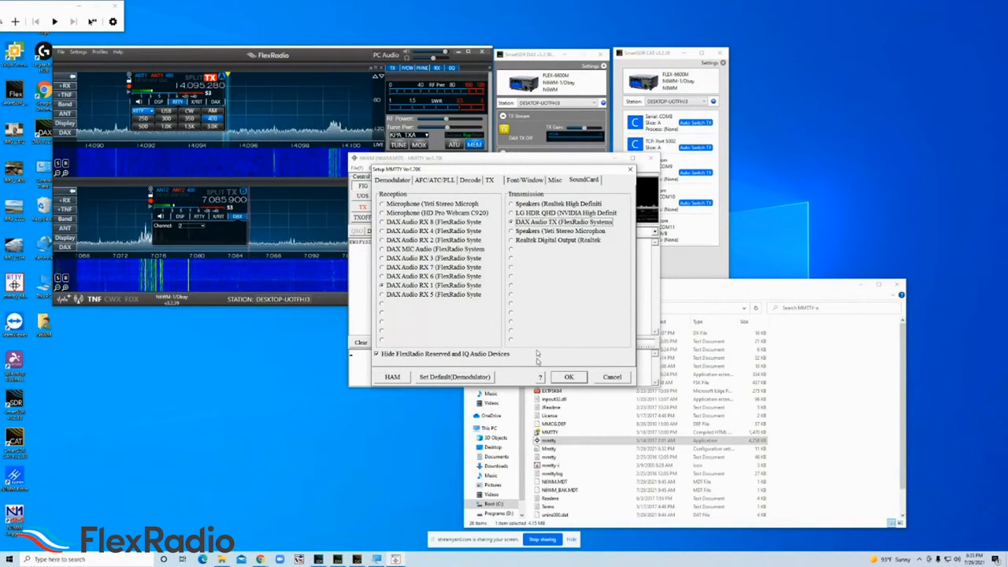
left_click(568, 376)
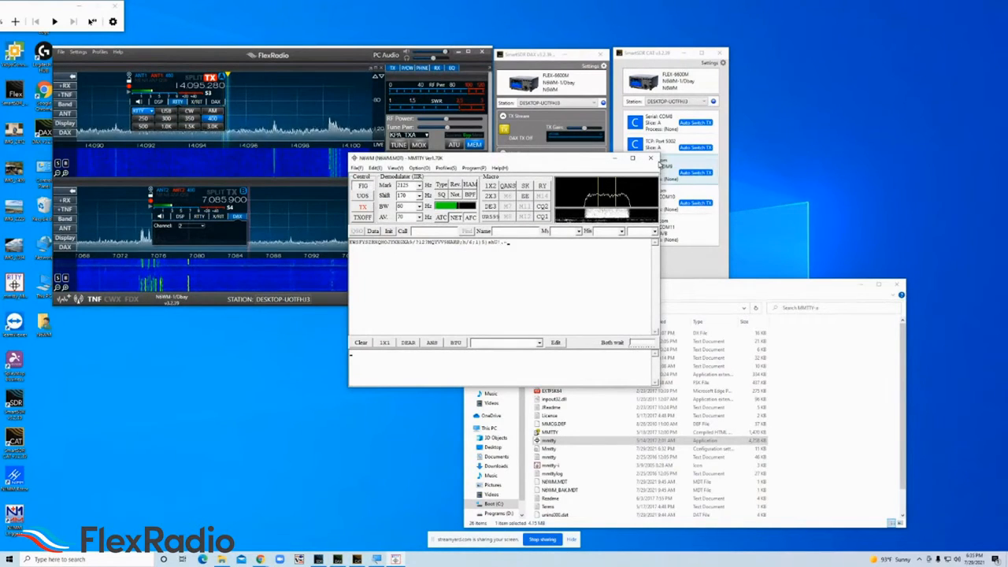
left_click(650, 158)
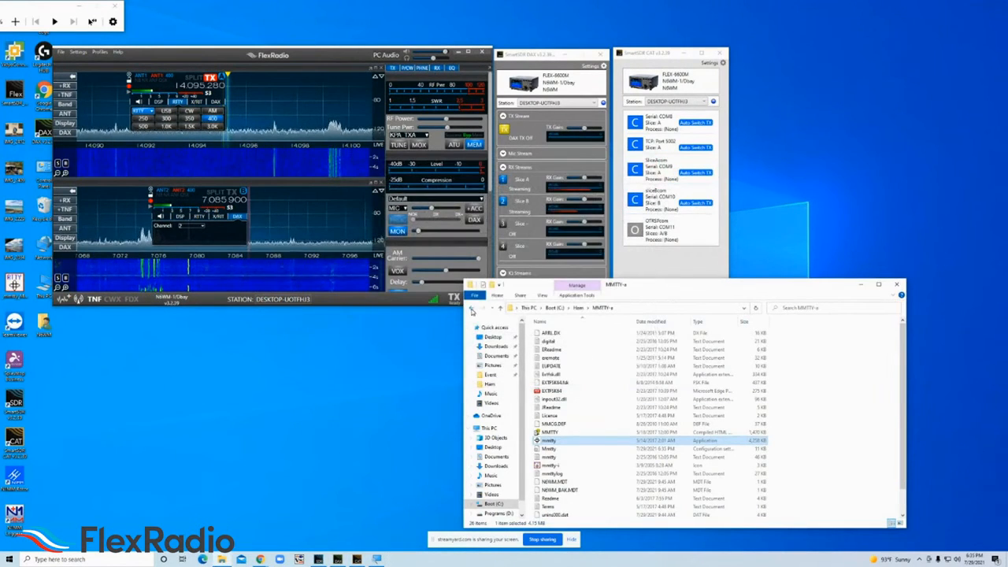
Step: Launch the 2Tone64 application from the 2Tone-a1 folder and allow it to run despite the Windows protection warning
left_click(471, 309)
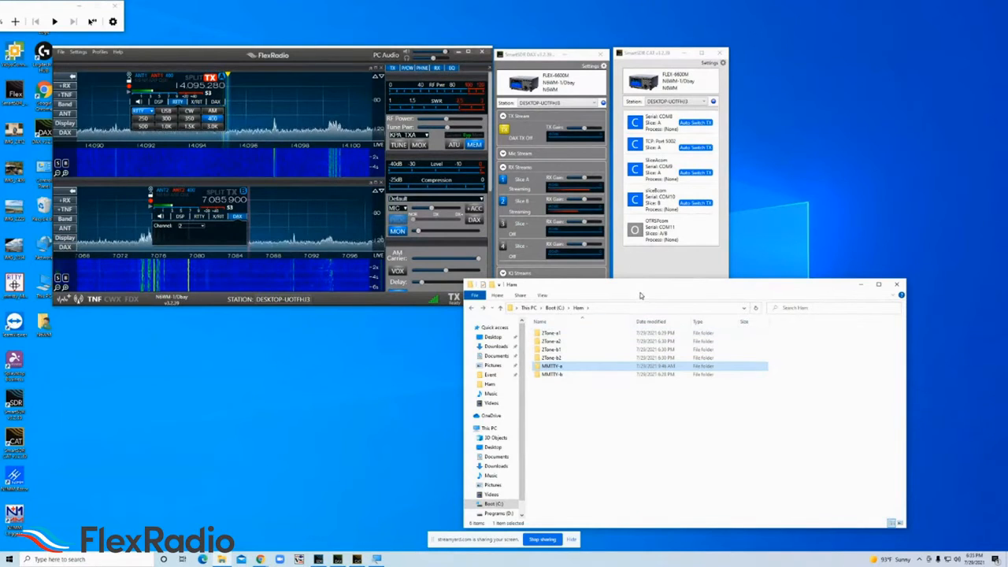
double_click(561, 334)
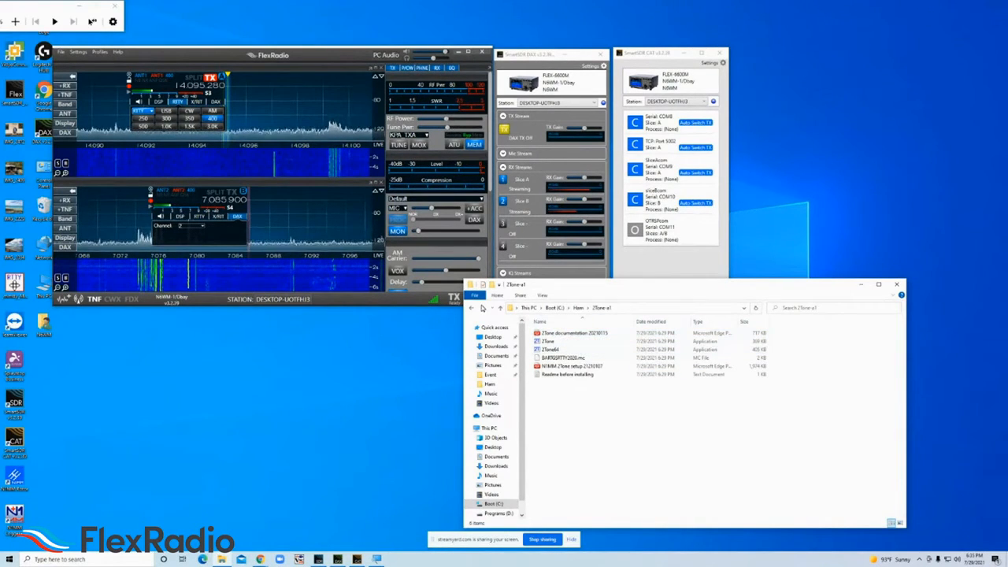
left_click(474, 308)
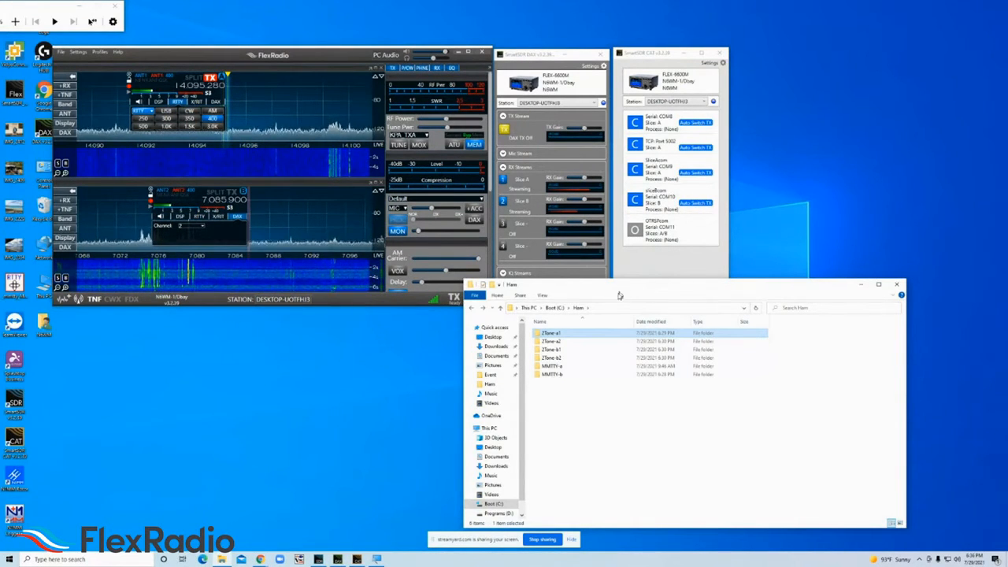
double_click(587, 335)
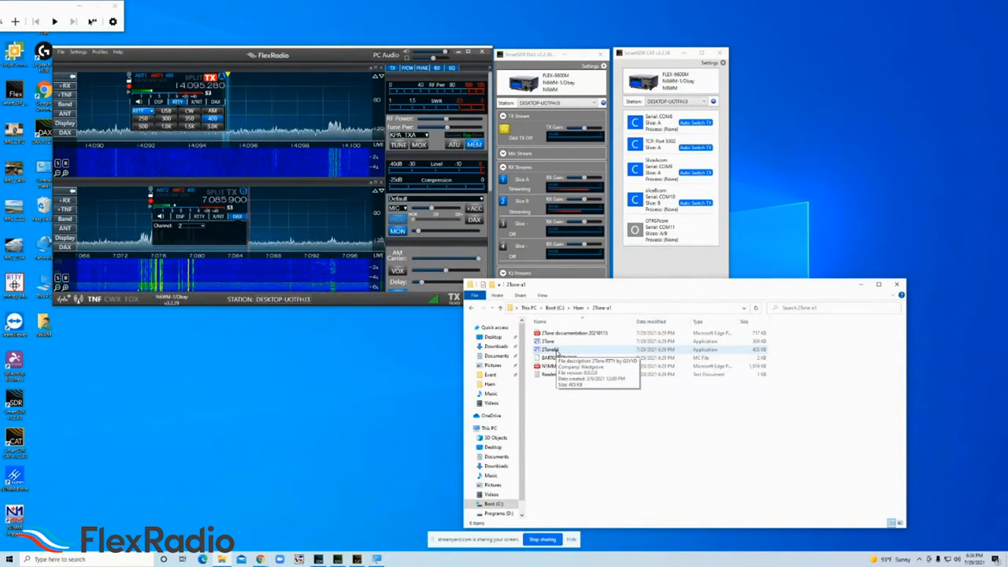
double_click(558, 350)
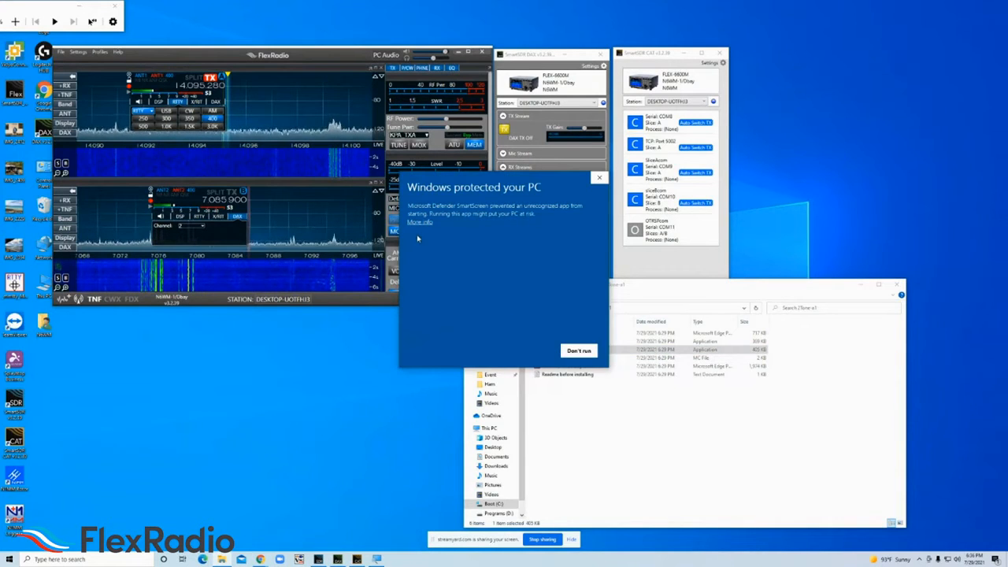
left_click(420, 222)
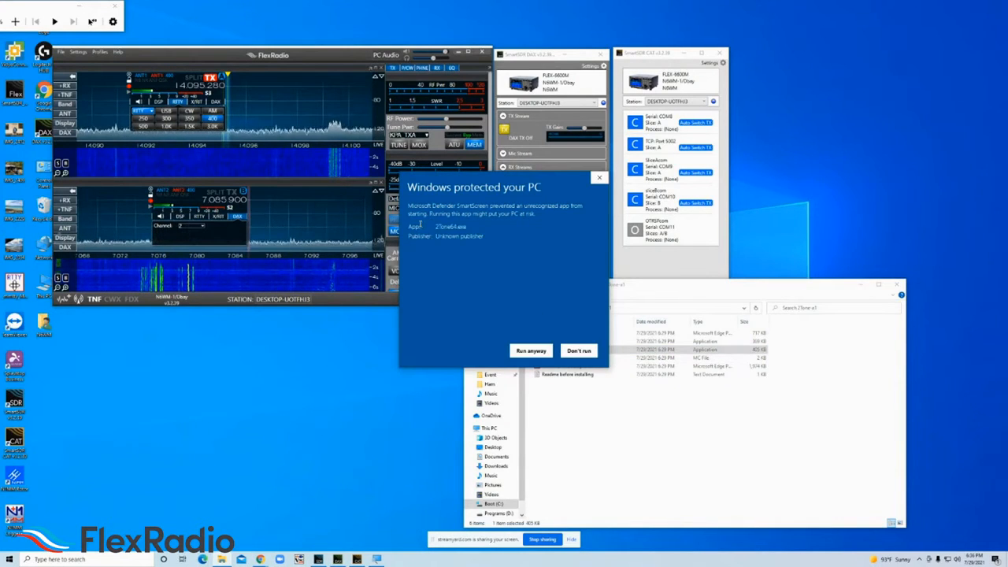
left_click(533, 352)
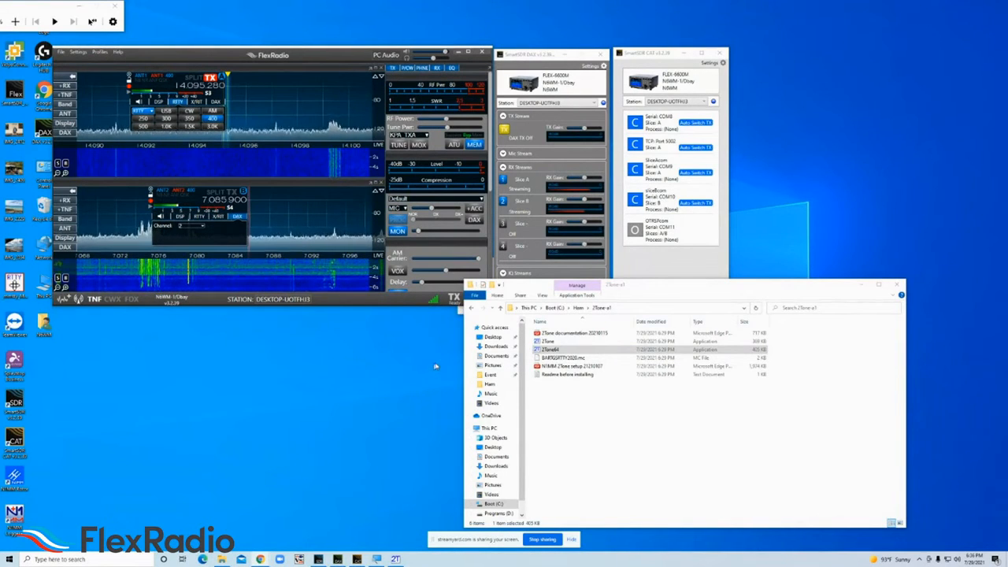
Step: Uncover and dismiss the 2Tone error message, and return the file window to the Ham folder
left_click_drag(601, 287, 713, 292)
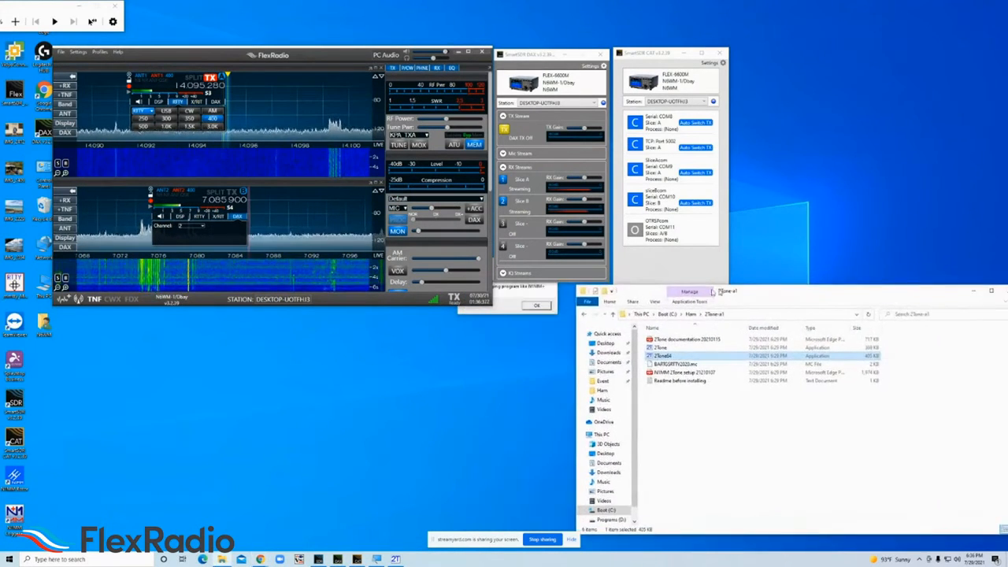
left_click(493, 311)
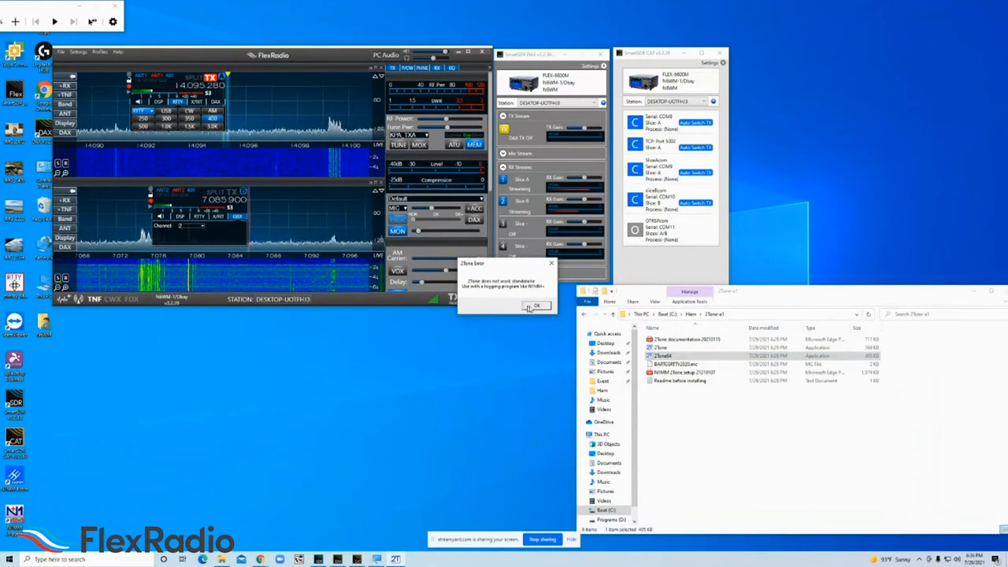
left_click(534, 306)
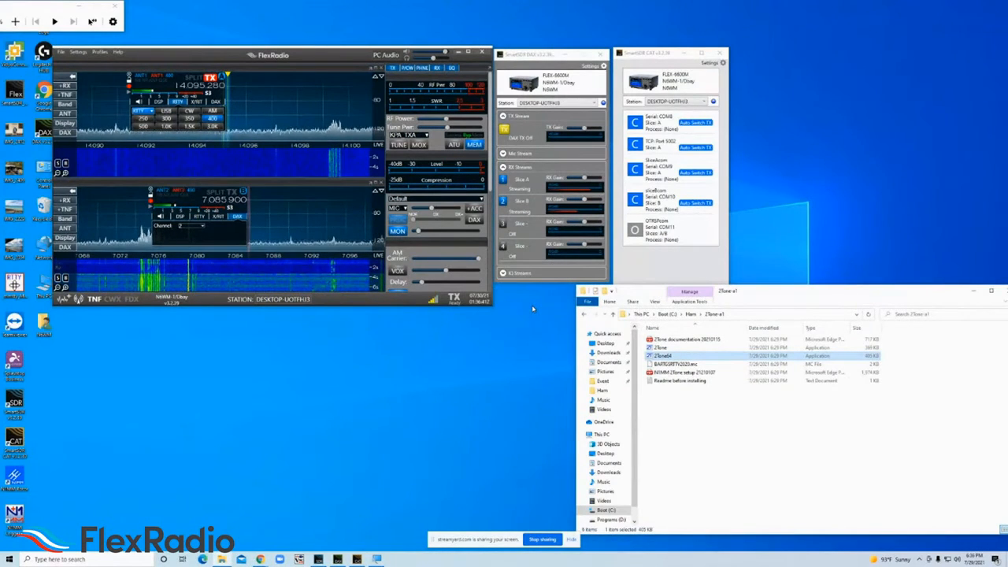
left_click_drag(783, 298, 650, 290)
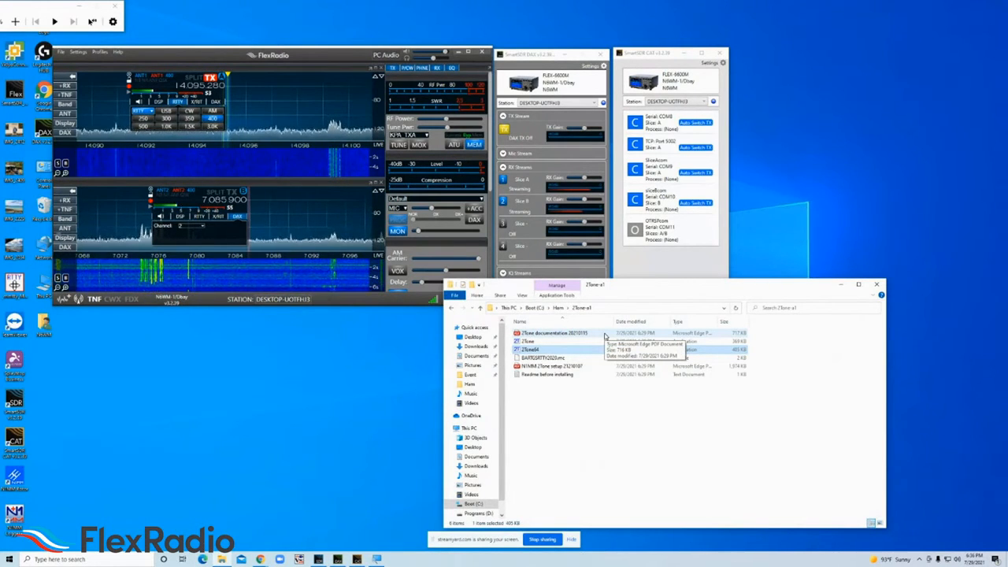
left_click(452, 309)
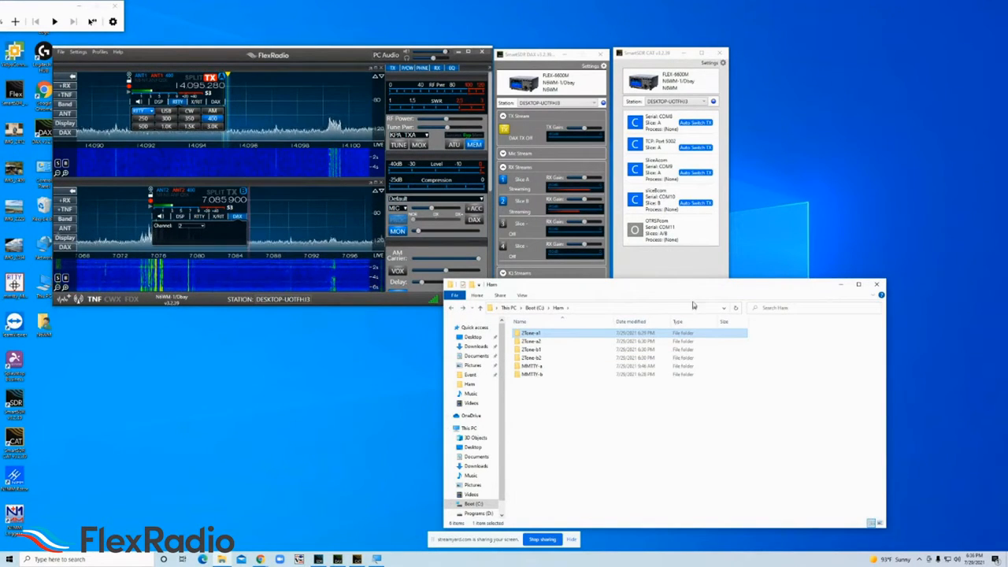
Step: Rearrange the Ham folder, SmartSDR CAT, SmartSDR DAX and FlexRadio windows to free up desktop space
left_click_drag(692, 293, 768, 291)
left_click_drag(651, 57, 720, 37)
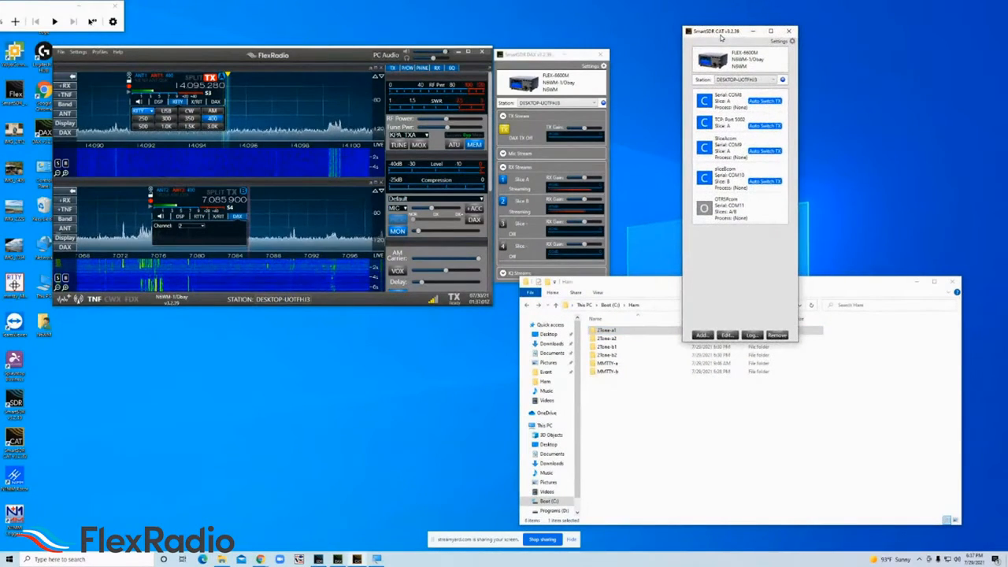
left_click(526, 55)
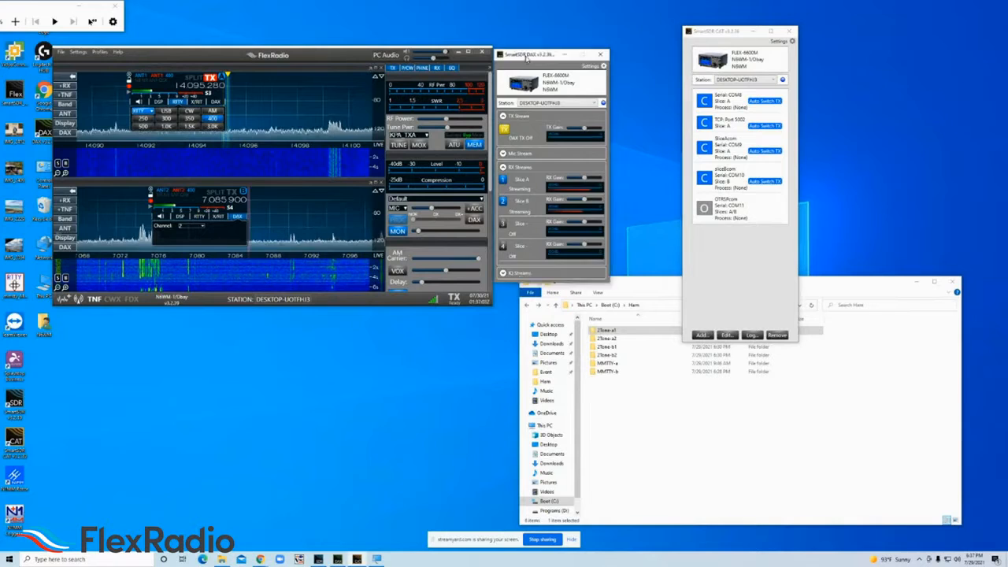
left_click_drag(526, 56, 600, 40)
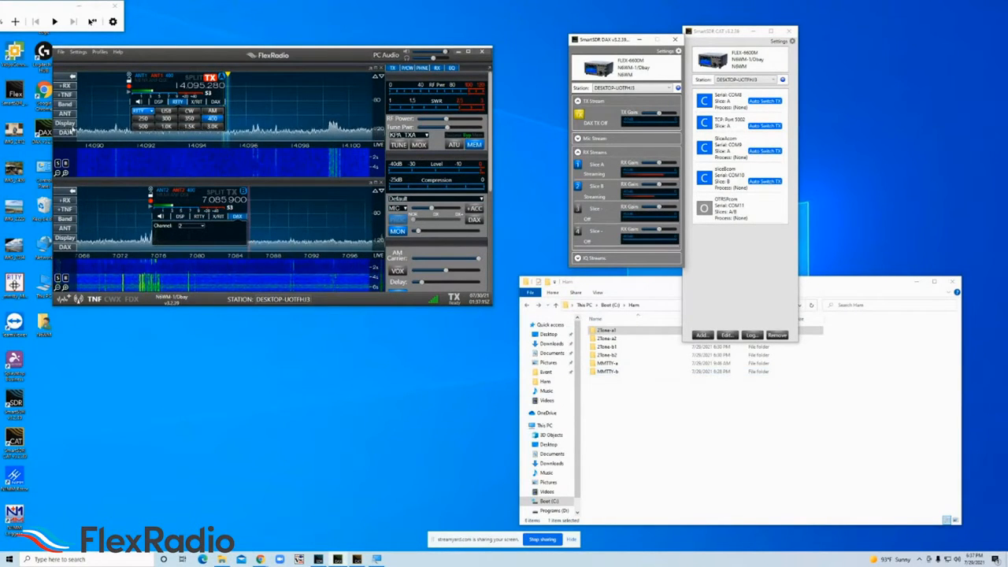
left_click_drag(210, 54, 250, 43)
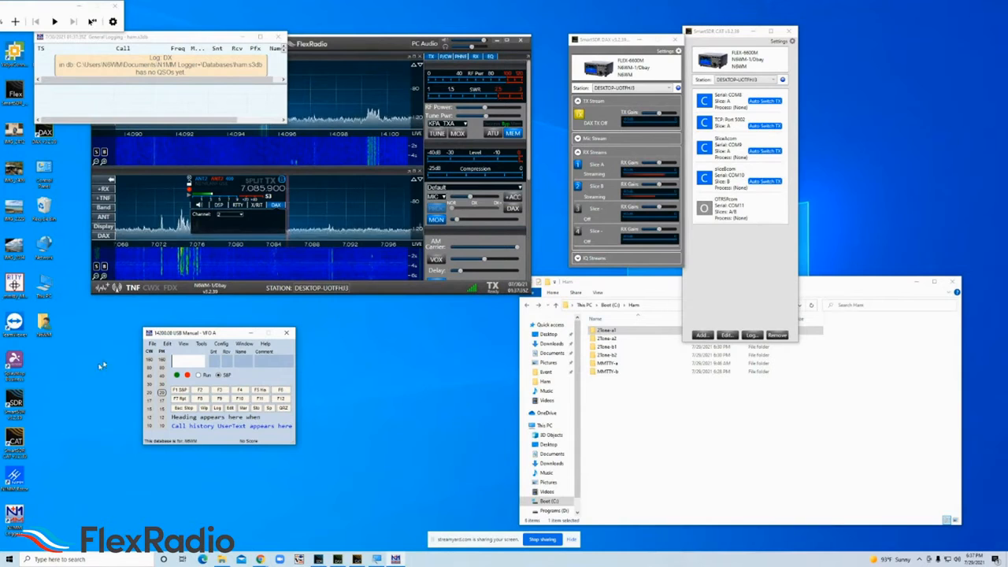
Step: Move the N1MM Logger+ entry window below the FlexRadio window and the log window clear of both
left_click_drag(182, 333, 314, 326)
left_click_drag(193, 38, 157, 476)
left_click_drag(351, 328, 350, 324)
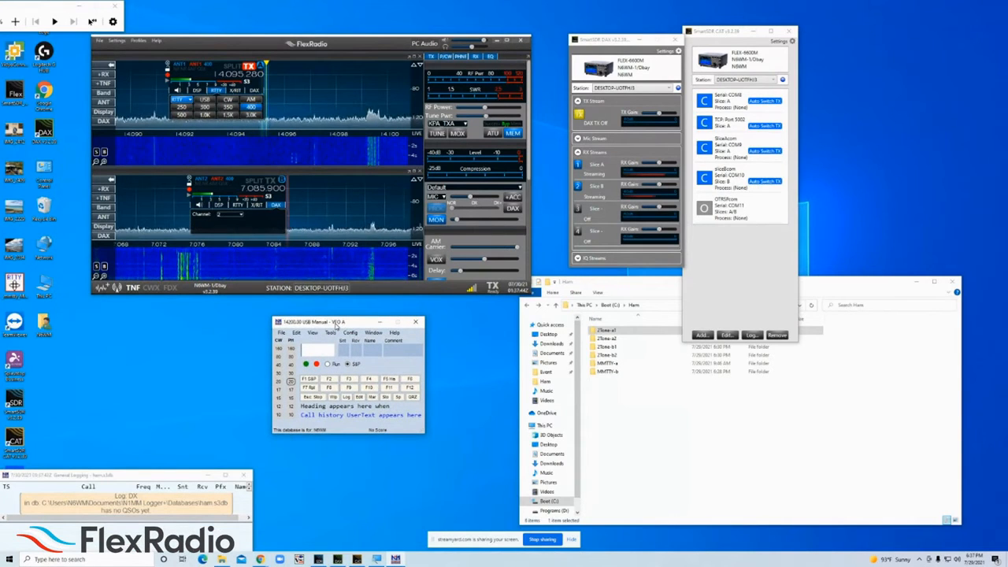
Step: Open N1MM Logger+'s hardware port configuration and assign COM9 with the FLEX-6000 Series radio to the first port row
left_click(350, 333)
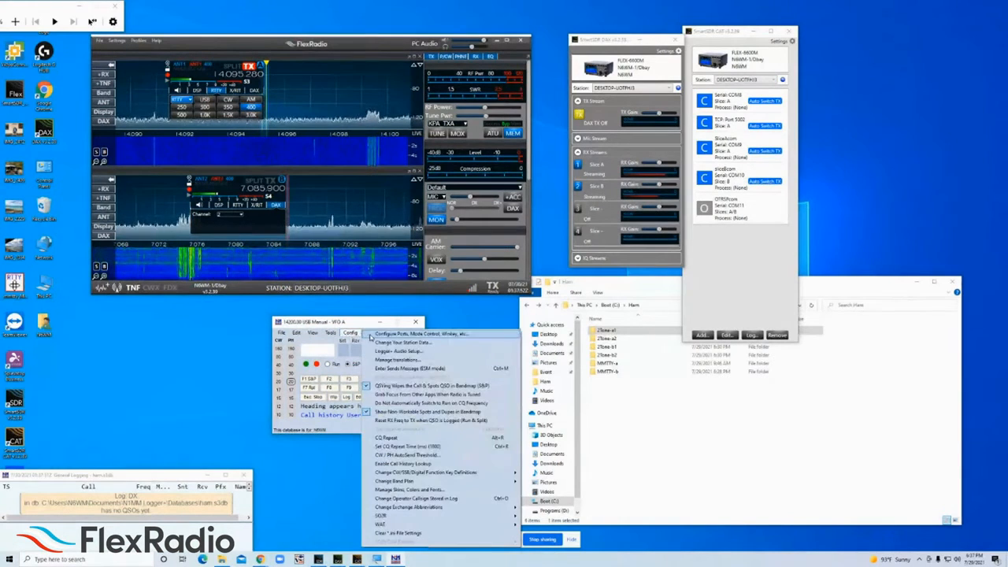
left_click(372, 334)
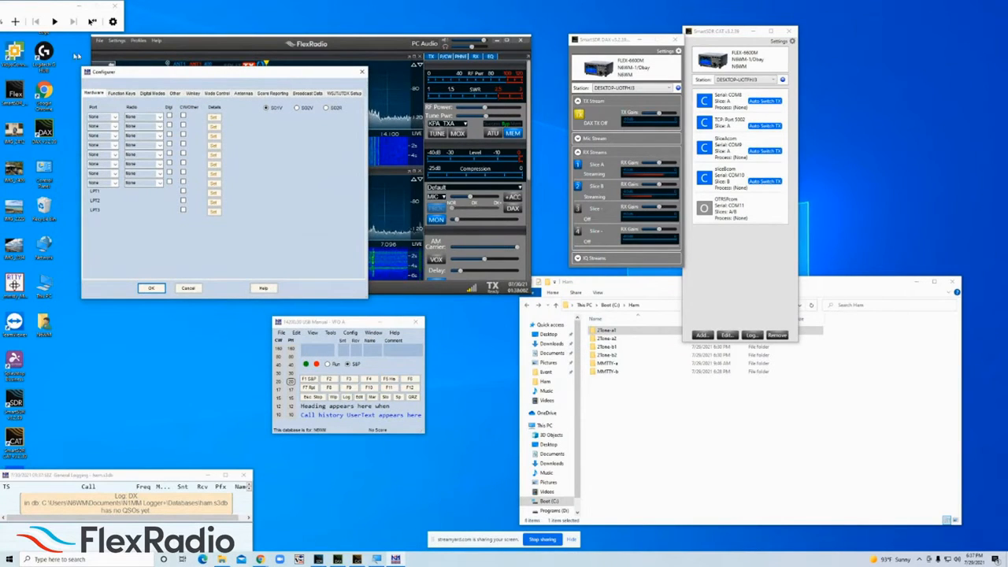
left_click_drag(132, 72, 376, 182)
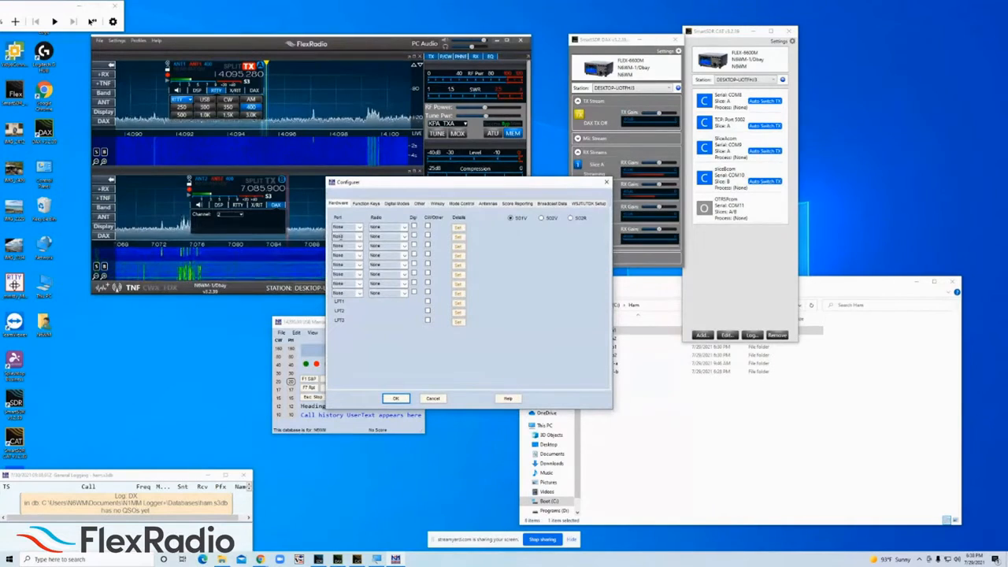
left_click(359, 227)
left_click(354, 256)
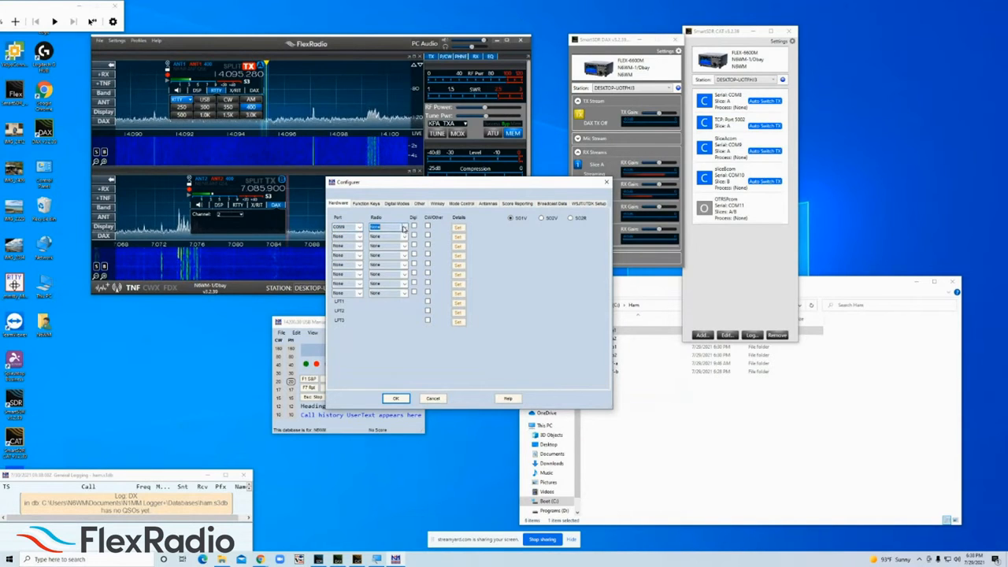
left_click(399, 227)
scroll(401, 257, "down", 3)
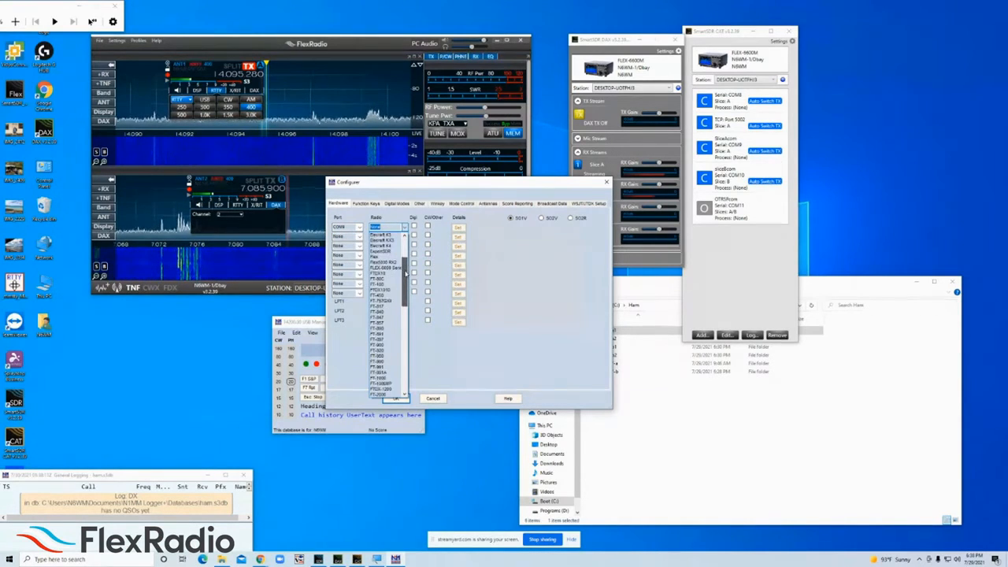
left_click(395, 265)
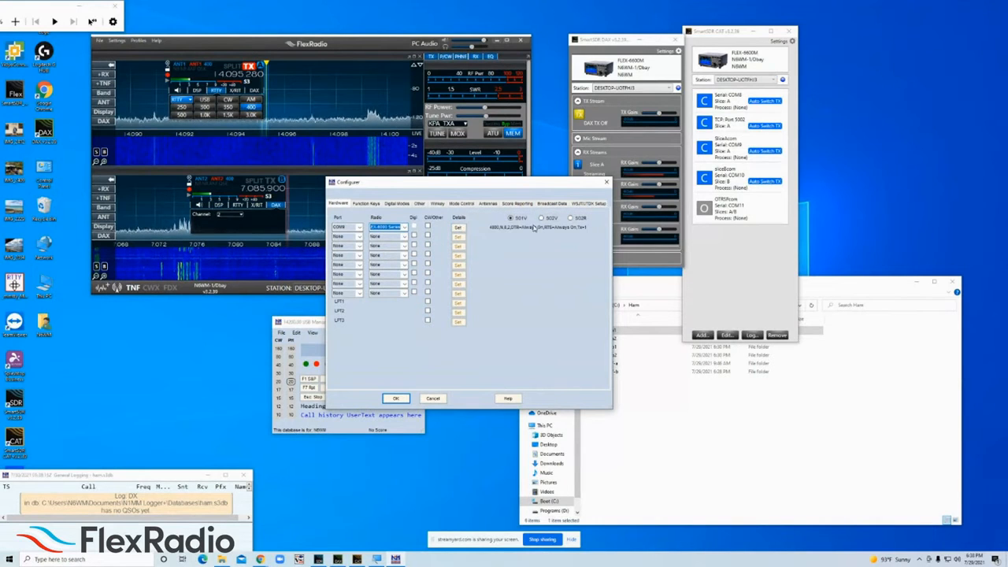
Step: In the port details for the FLEX-6000 Series radio, set the speed to 38400 and the stop bits to 1
left_click(458, 228)
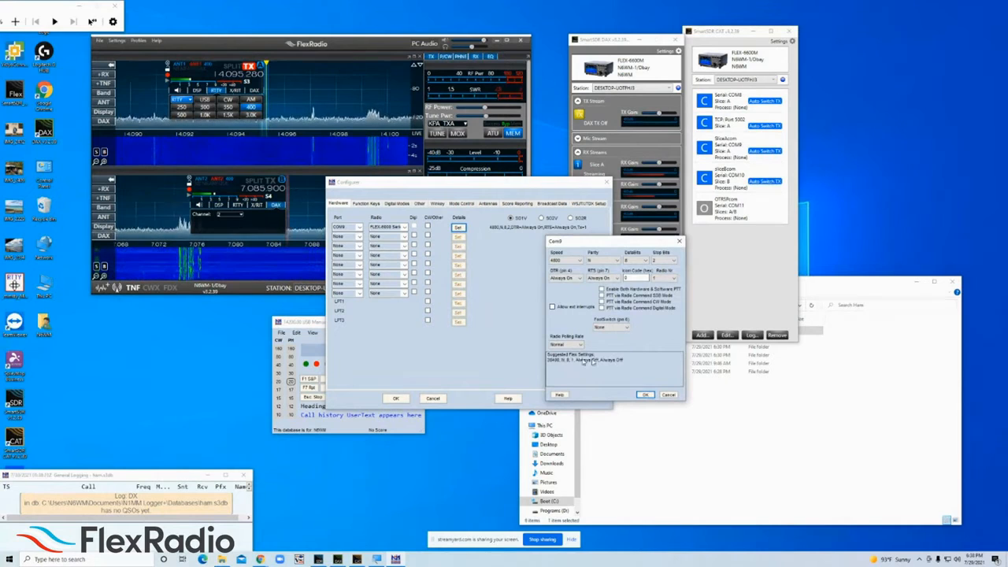
left_click_drag(592, 245, 495, 230)
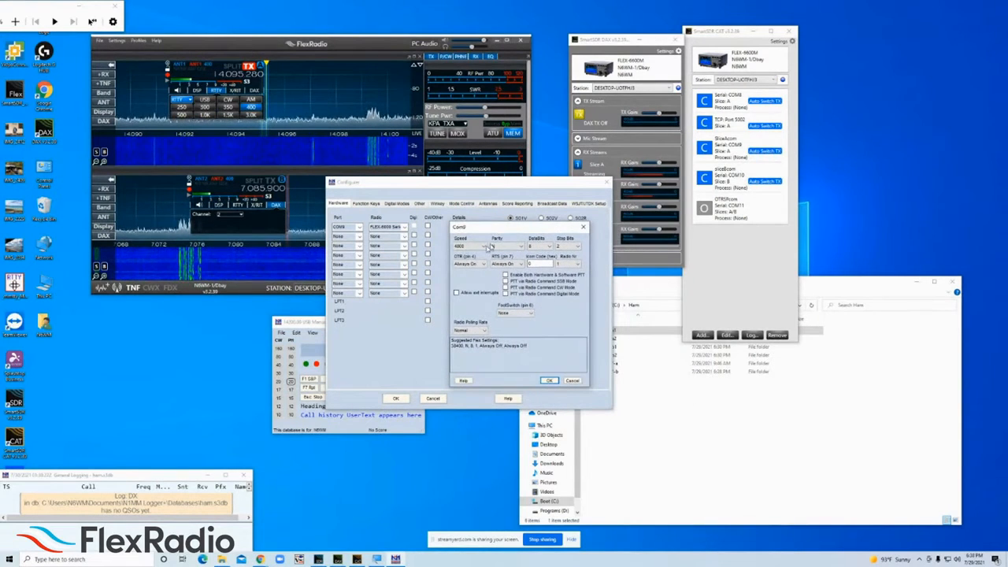
left_click(486, 247)
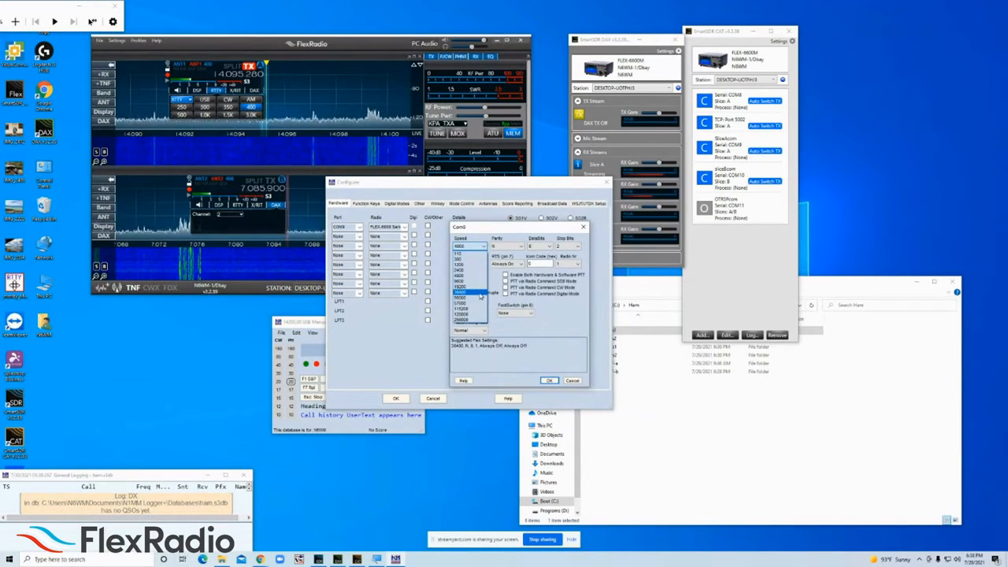
left_click(476, 293)
left_click(569, 248)
left_click(569, 254)
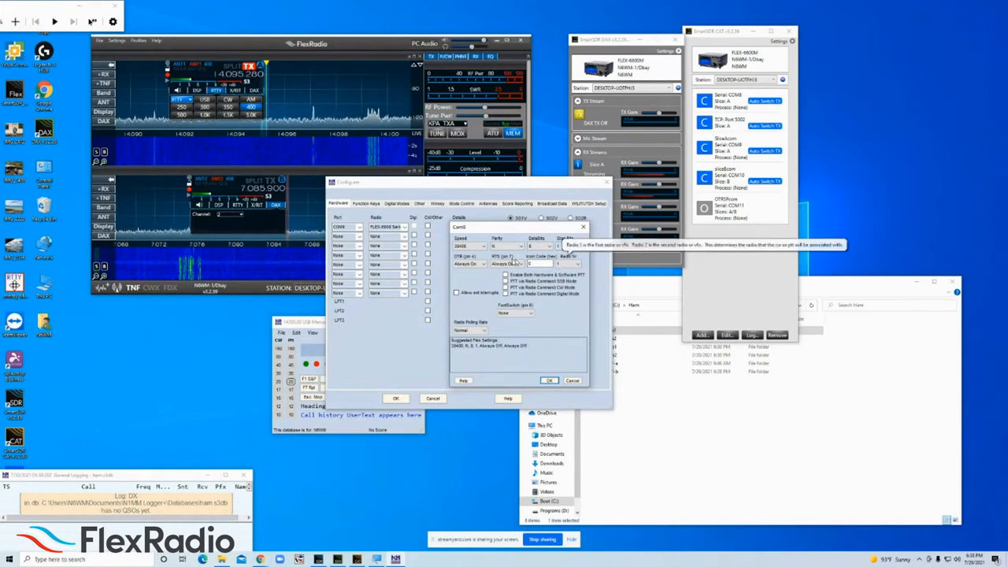
Step: Set both DTR (pin 4) and RTS (pin 7) to Always Off for the radio's port
left_click(473, 264)
left_click(471, 288)
left_click(510, 265)
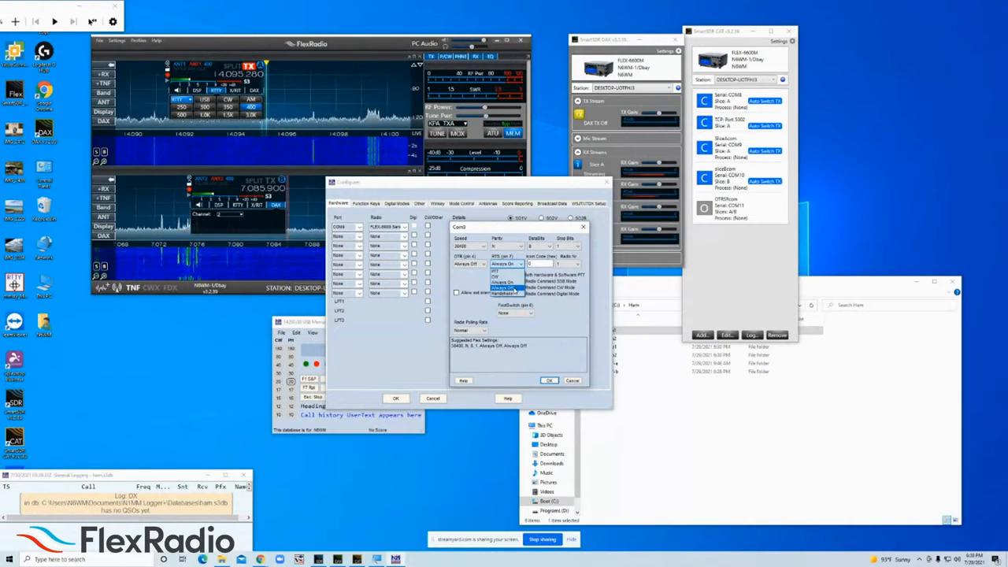
left_click(512, 286)
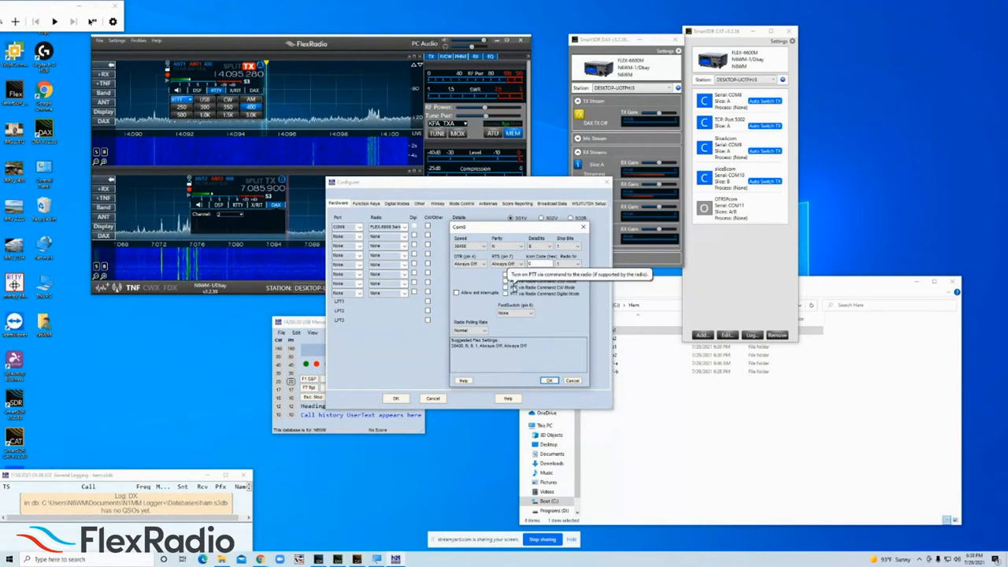
Step: Enable PTT via Radio Command for digital and SSB modes on the COM9 radio port and accept its details
left_click(508, 294)
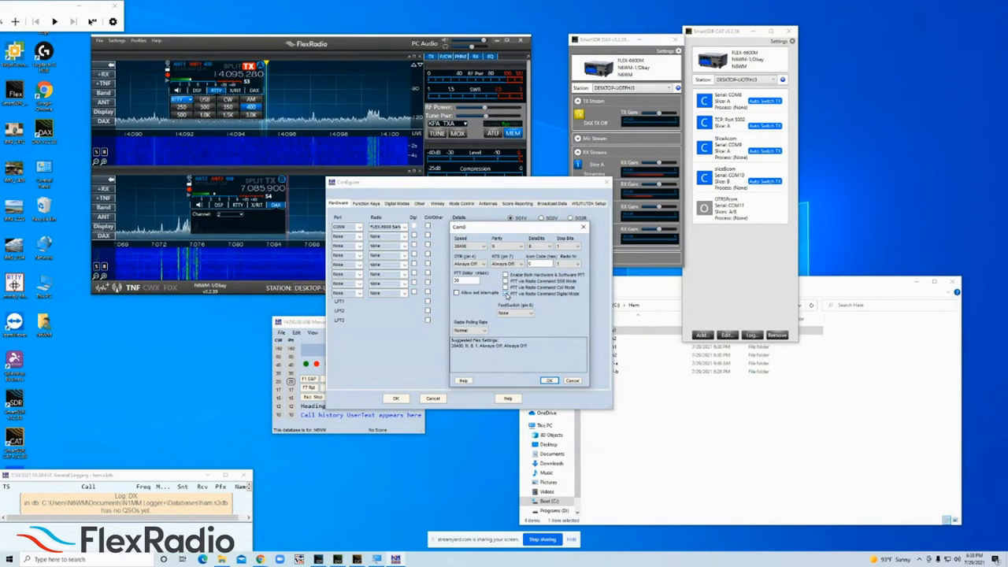
left_click(506, 282)
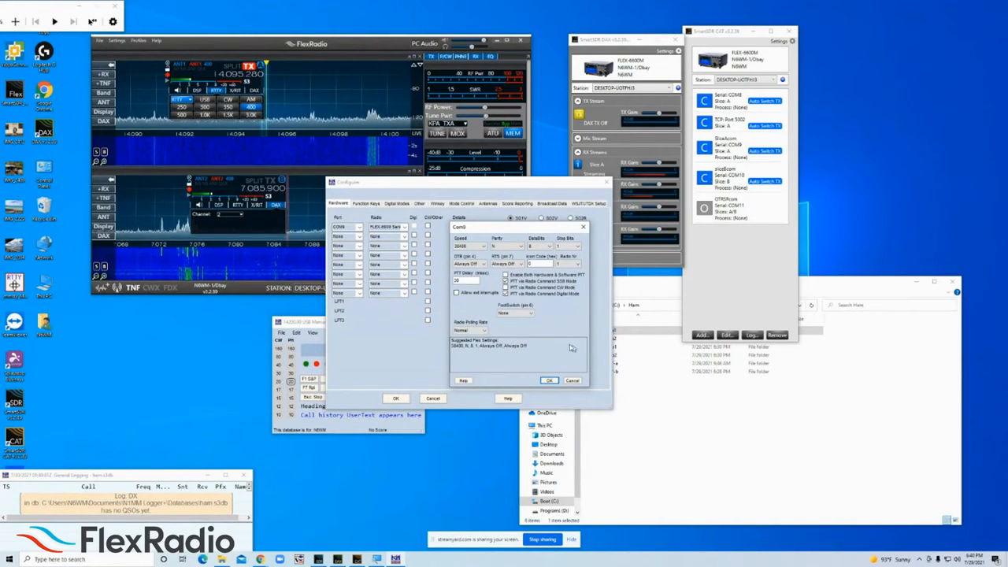
left_click_drag(506, 229, 444, 214)
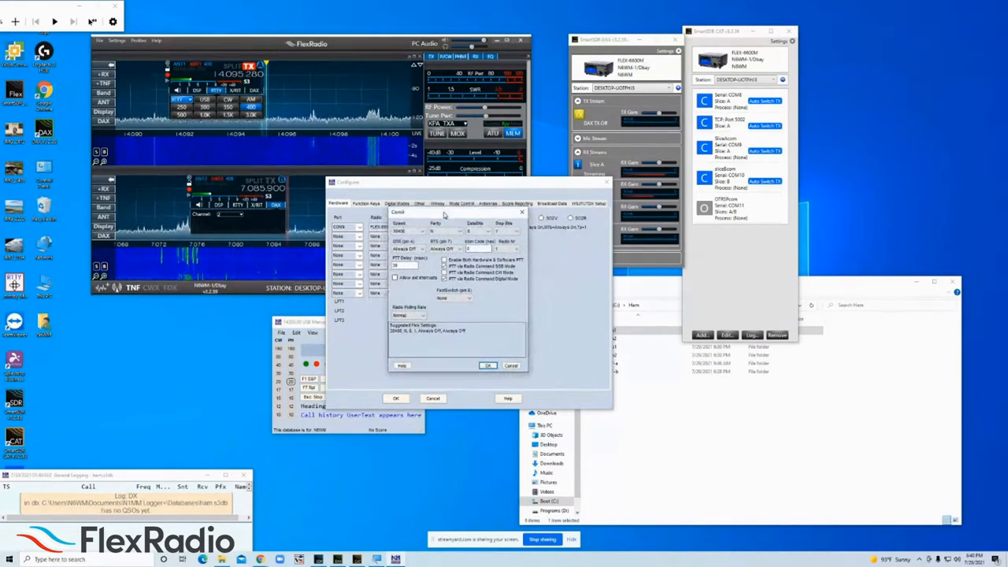
left_click(490, 366)
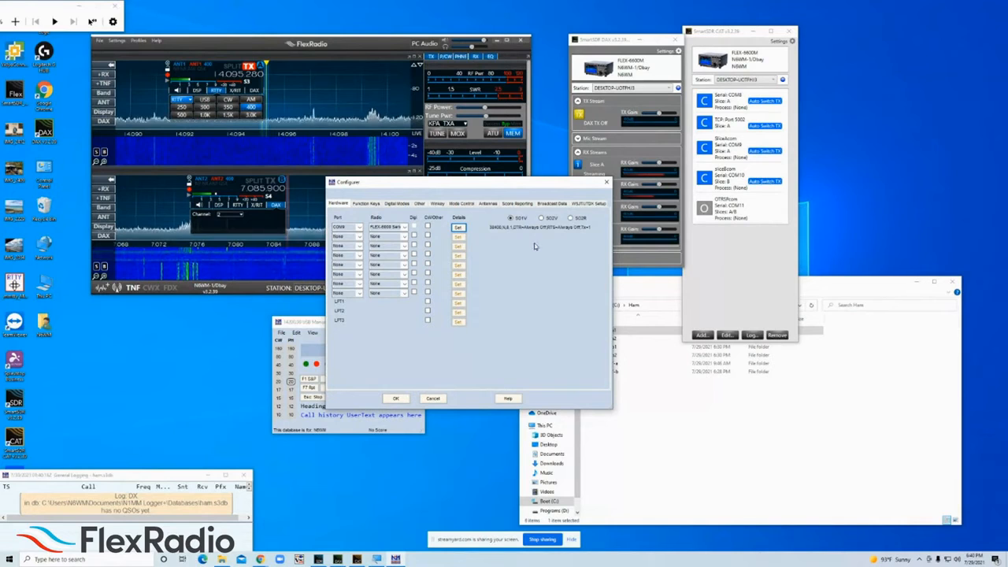
Step: Set the station configuration to SO2R and assign COM10 with the FLEX-6000 Series radio to the second port row
left_click(571, 218)
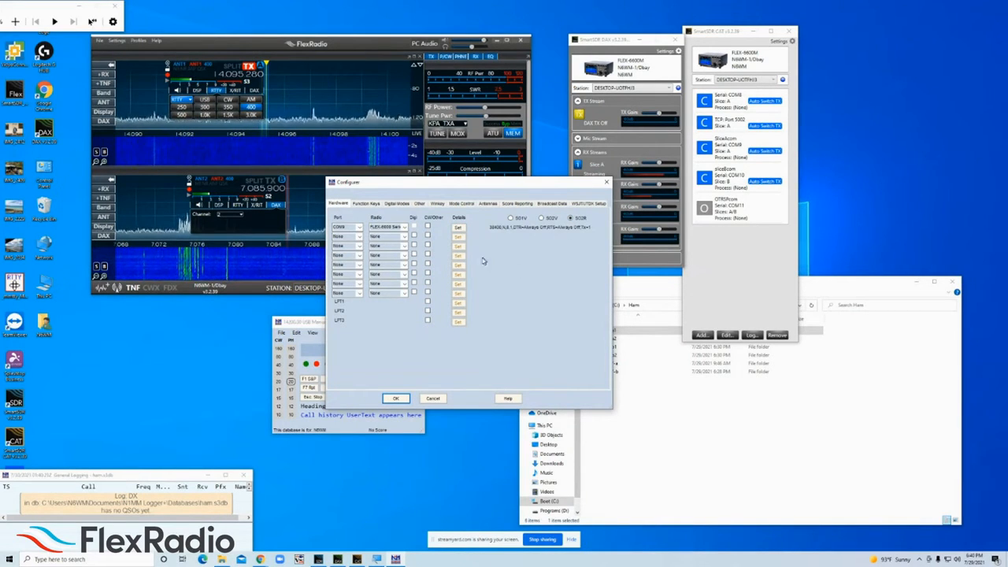
left_click(358, 237)
left_click(359, 255)
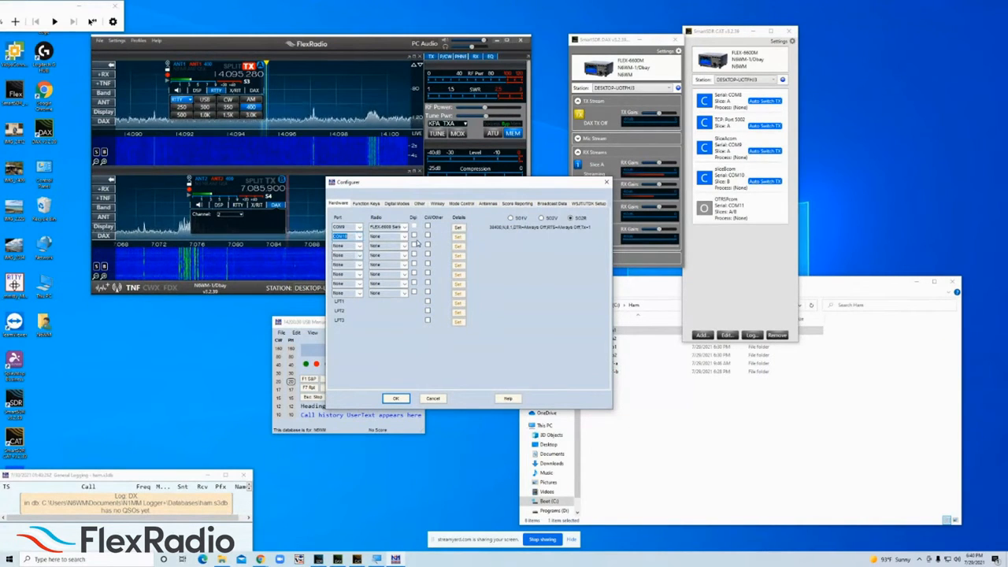
left_click(404, 237)
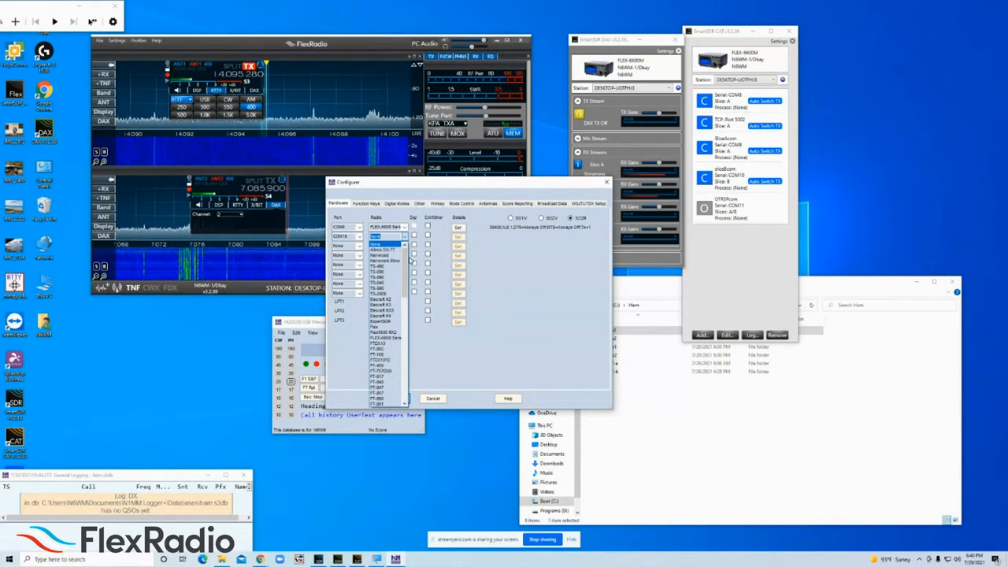
left_click_drag(408, 262, 407, 266)
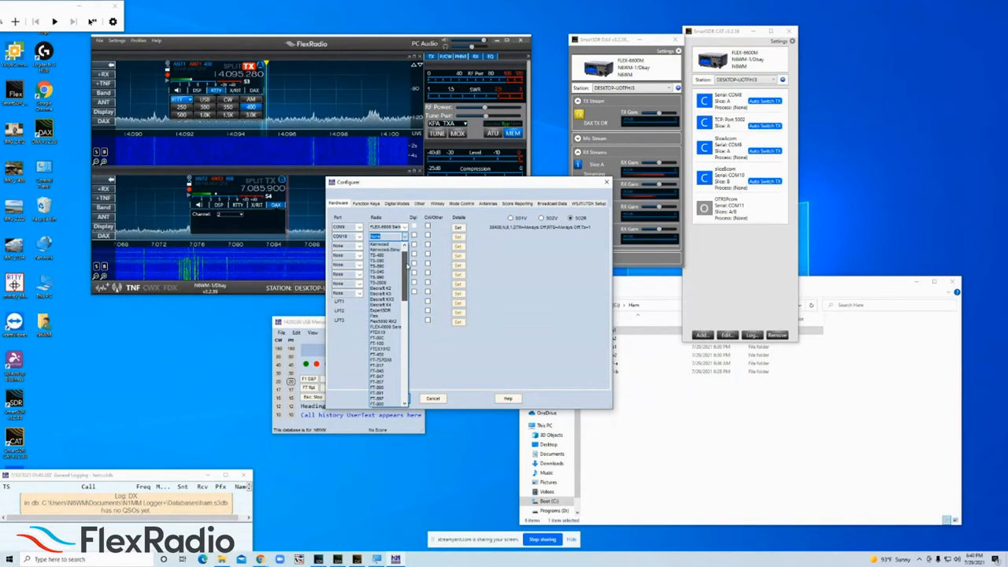
left_click(385, 328)
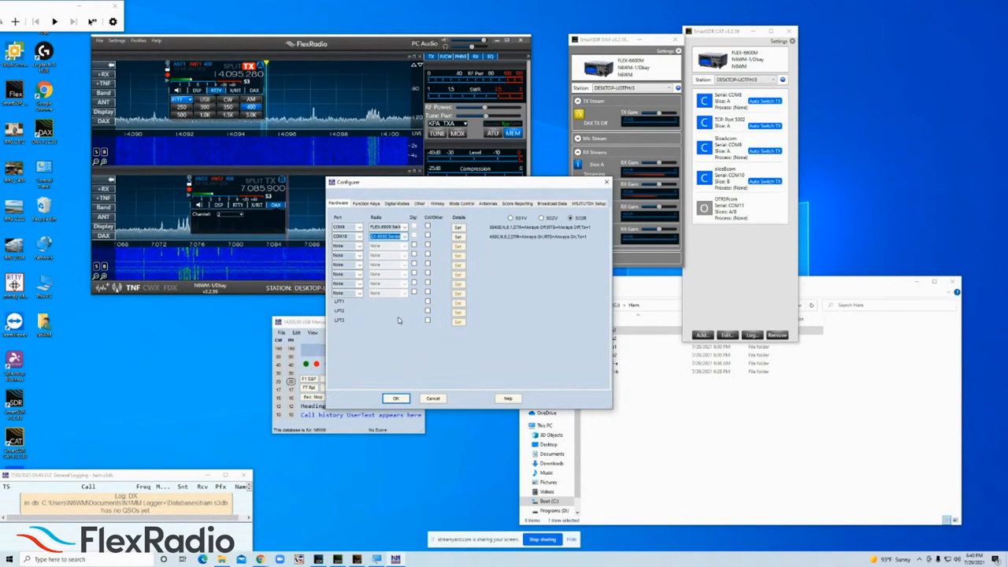
Step: In the COM10 port details, set the speed to 38400 and the stop bits to 1
left_click(458, 237)
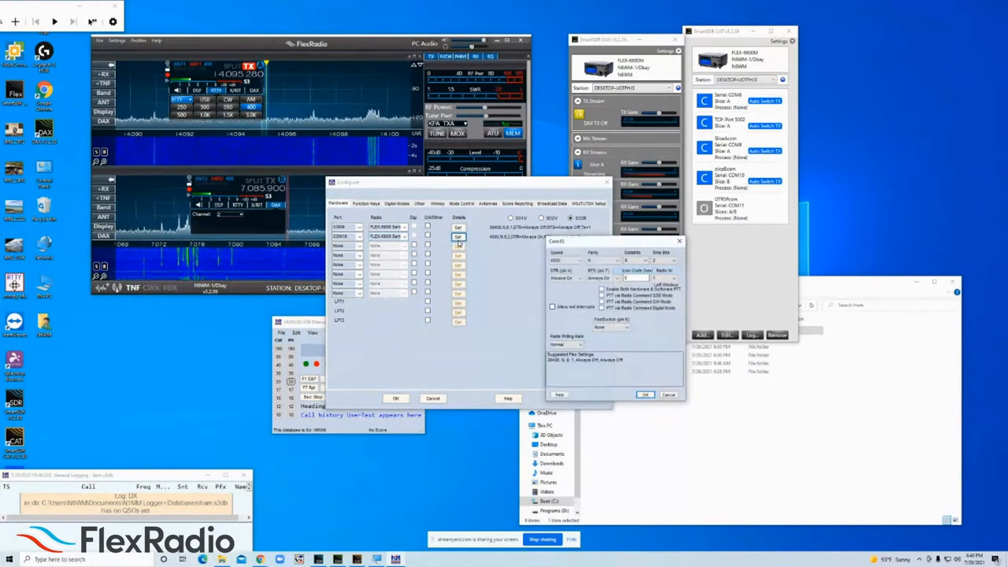
left_click(579, 263)
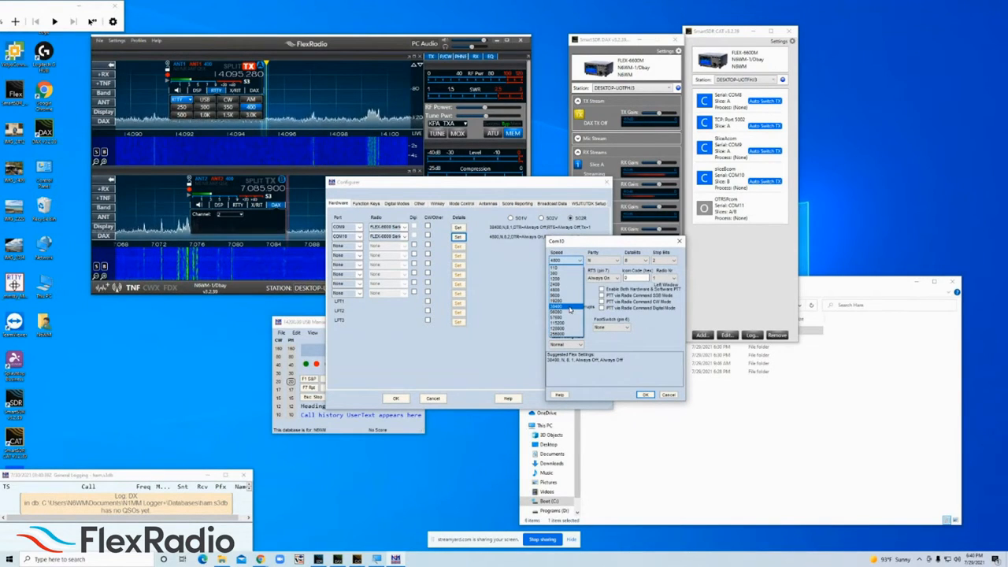
left_click(571, 307)
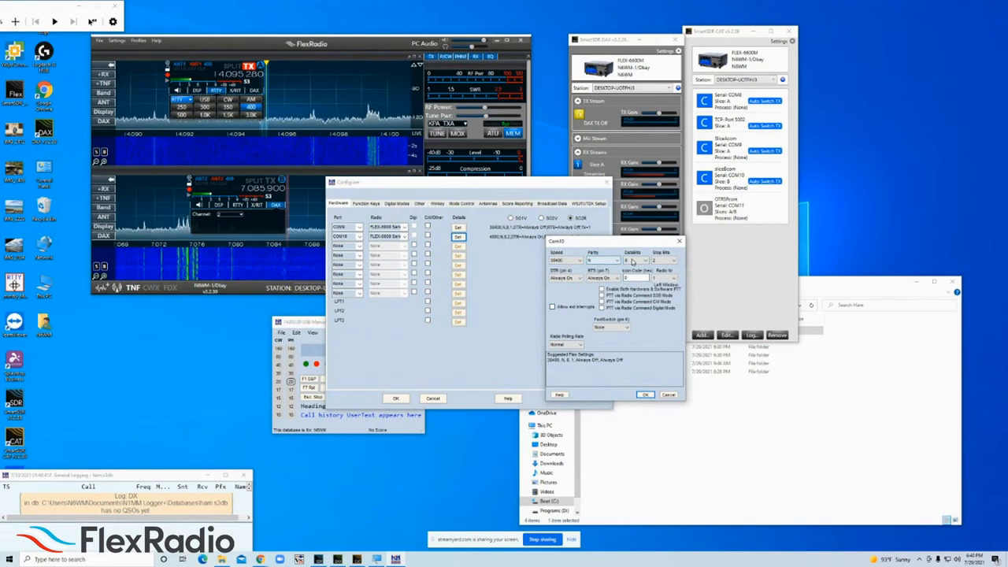
left_click(661, 262)
left_click(658, 269)
Step: Set COM10's DTR (pin 4) and RTS (pin 7) to Always Off and enable PTT via Radio Command for SSB and digital modes
left_click(566, 279)
left_click(561, 298)
left_click(603, 278)
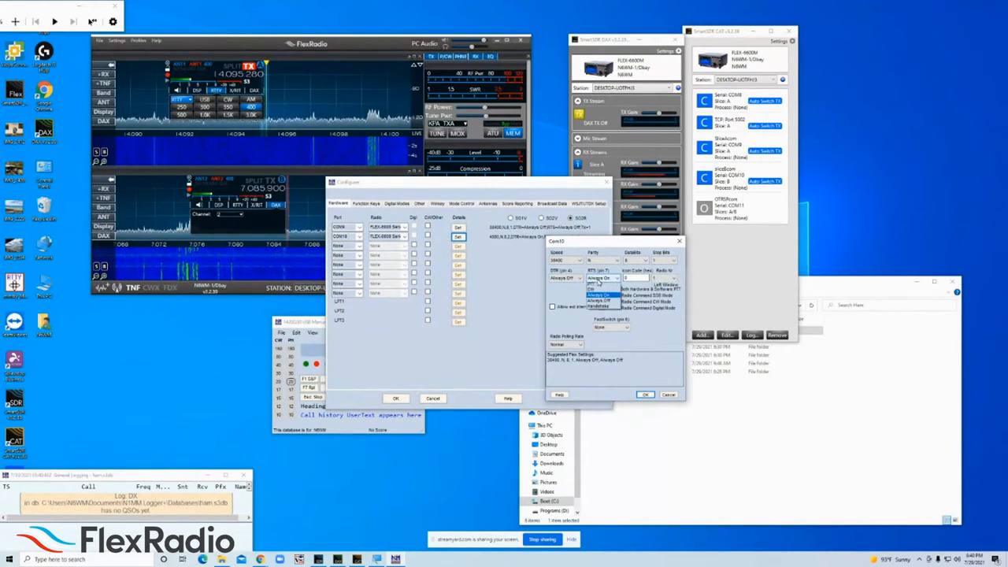
left_click(601, 302)
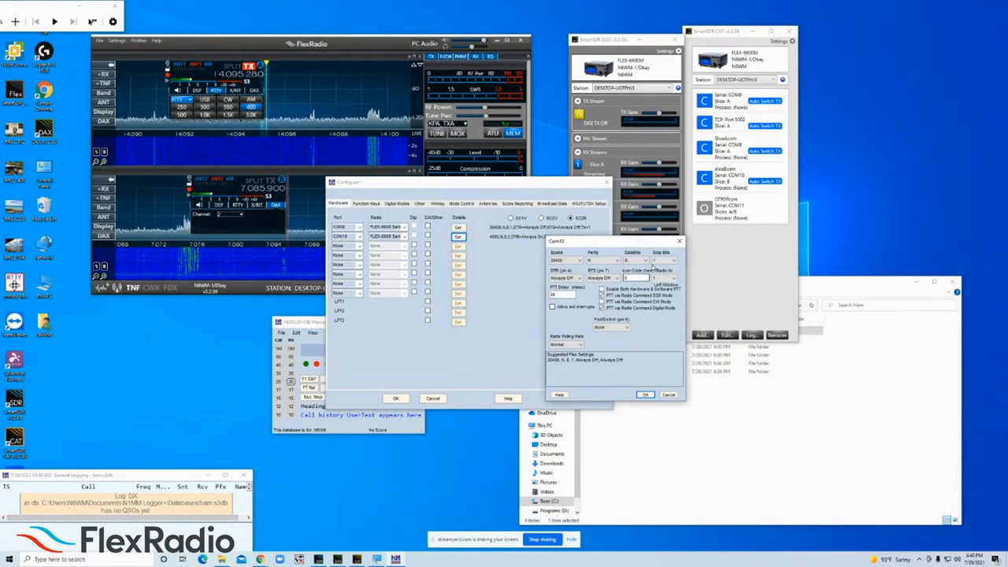
Step: Assign COM10 to radio number 2 and accept its port details
left_click(672, 279)
left_click(665, 293)
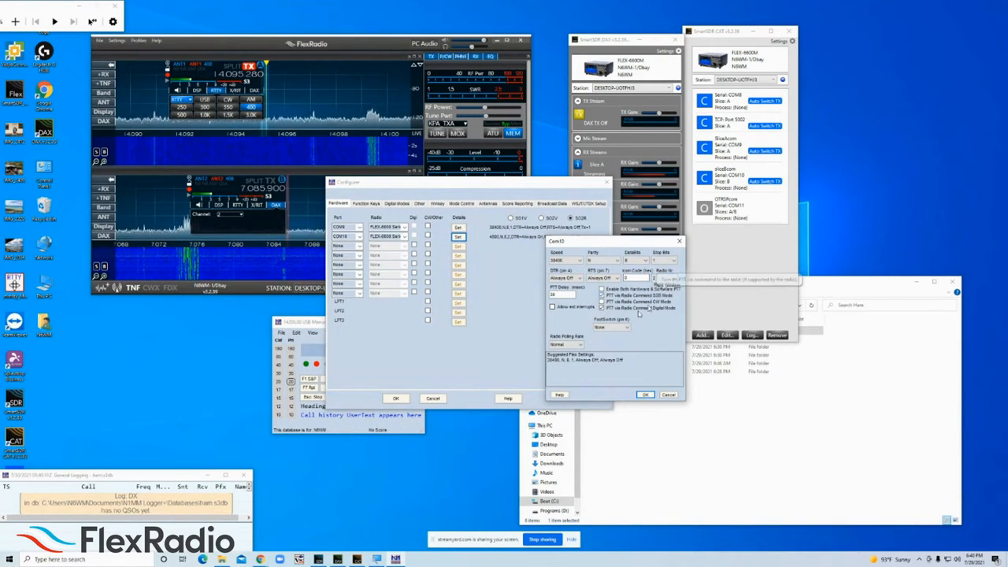
left_click(644, 395)
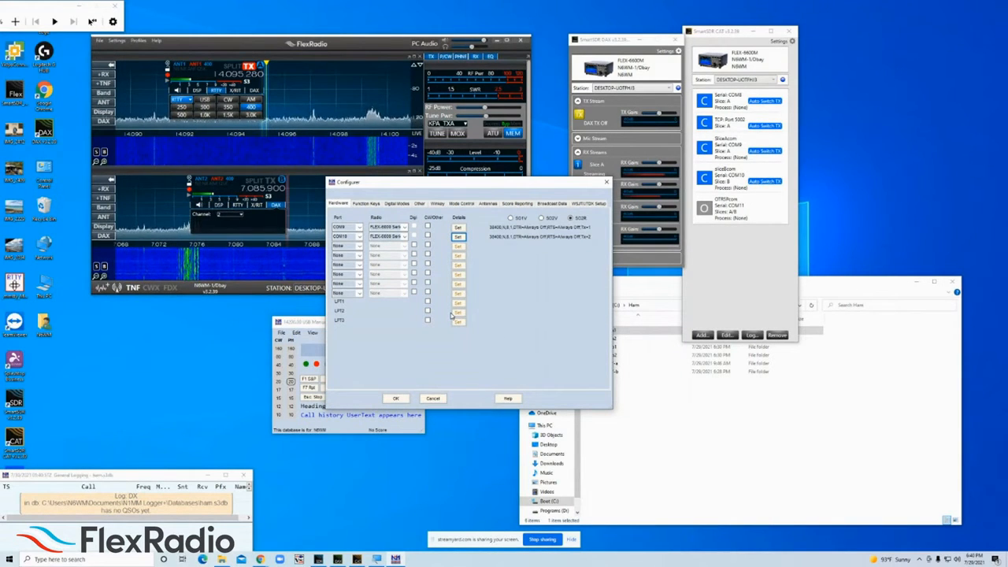
Step: Assign COM11 to the third port row and enable CW/Other for it
left_click(359, 247)
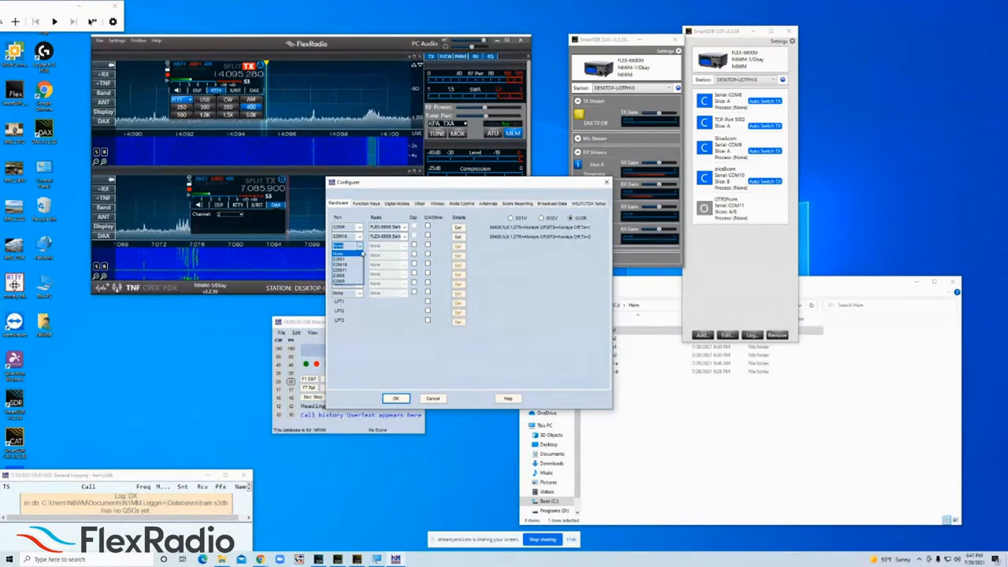
left_click(365, 249)
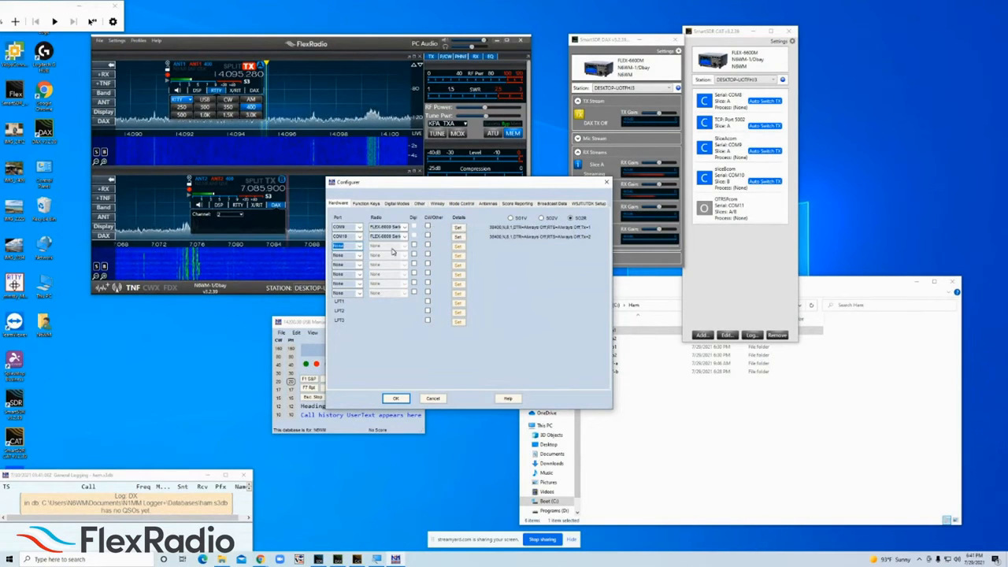
left_click(361, 247)
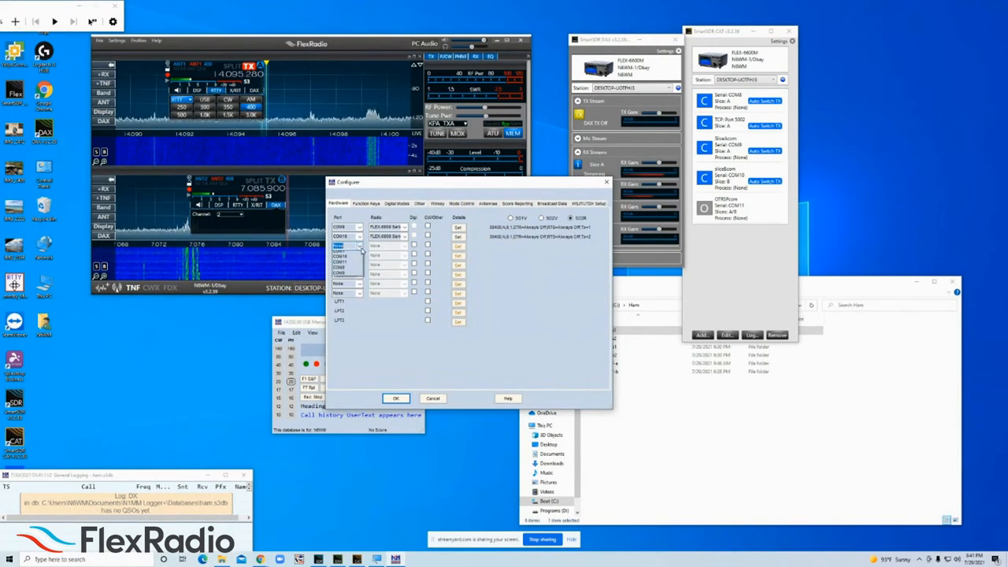
left_click(356, 266)
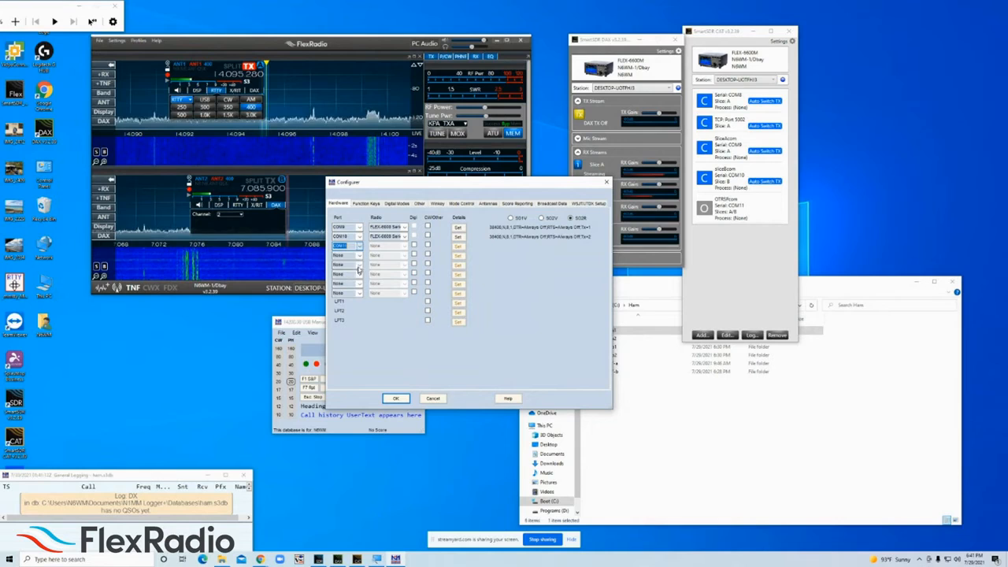
left_click(428, 245)
Step: In COM11's port details, set the radio number to Both and the Two Radio Protocol to OTRSP, and save the whole configuration
left_click(457, 246)
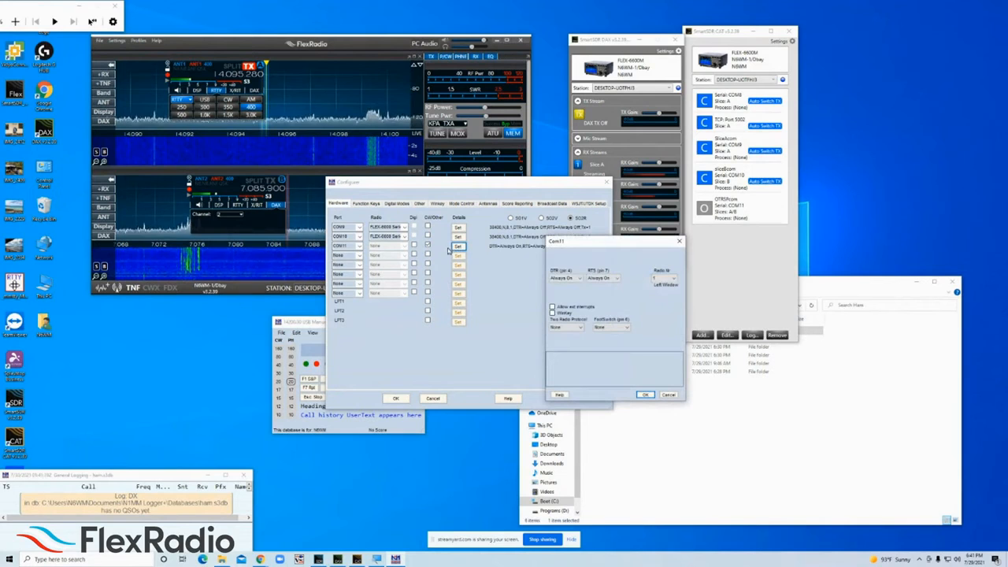
left_click(672, 277)
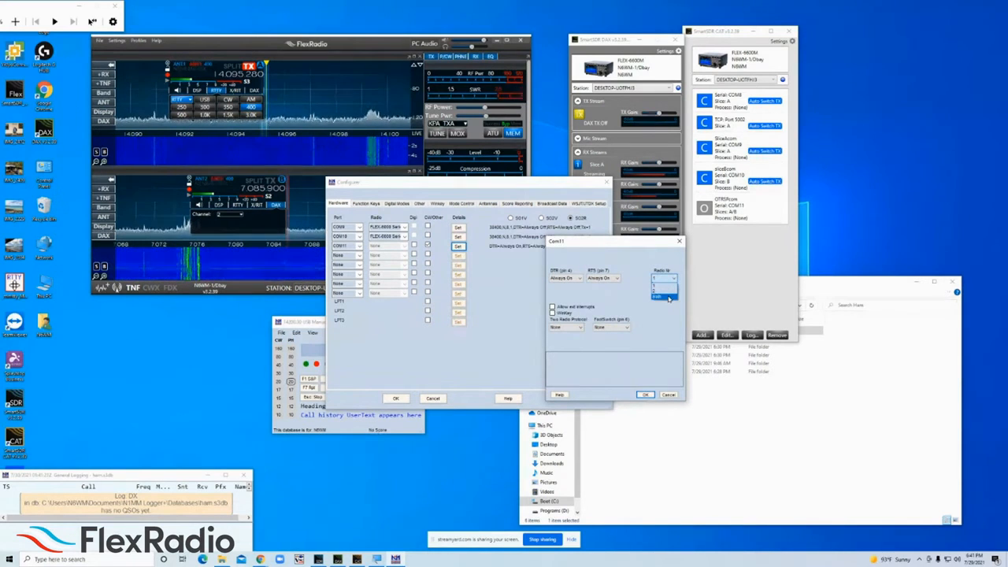
left_click(668, 297)
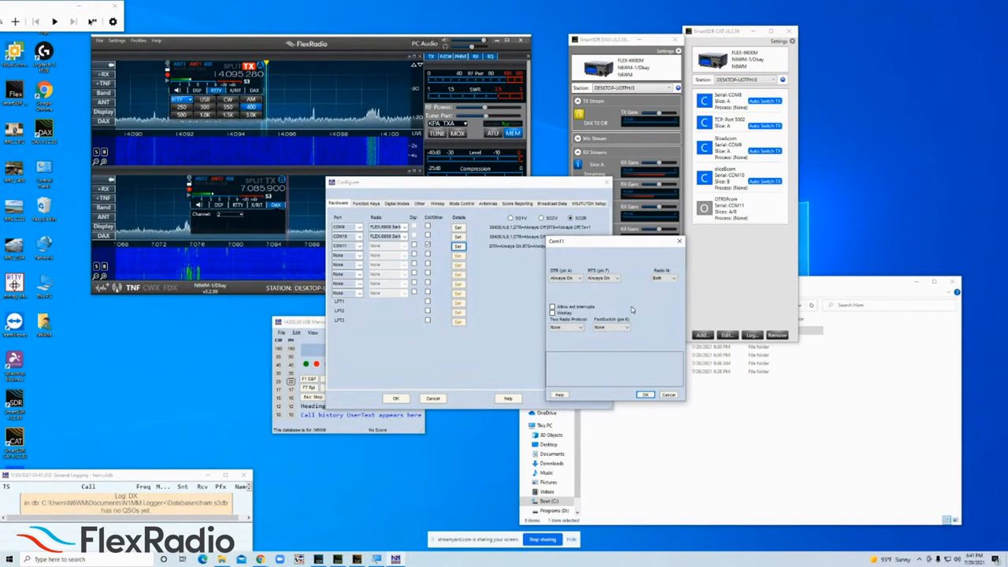
left_click(583, 330)
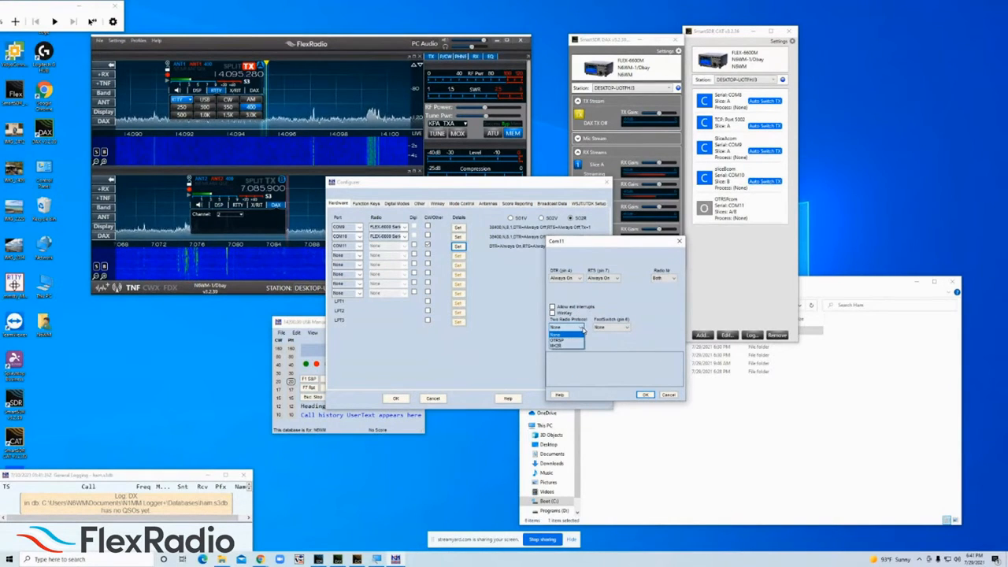
left_click(576, 341)
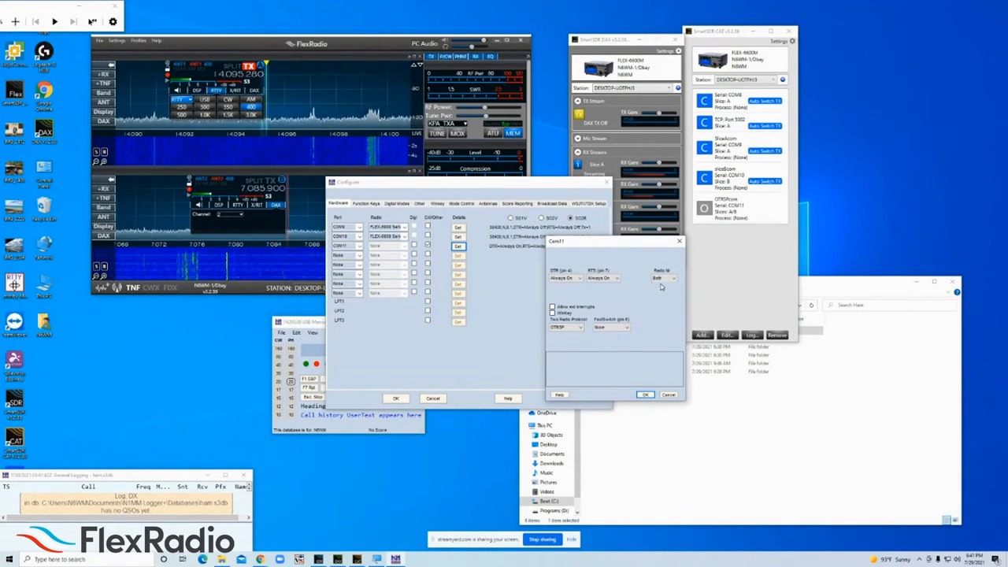
left_click(645, 395)
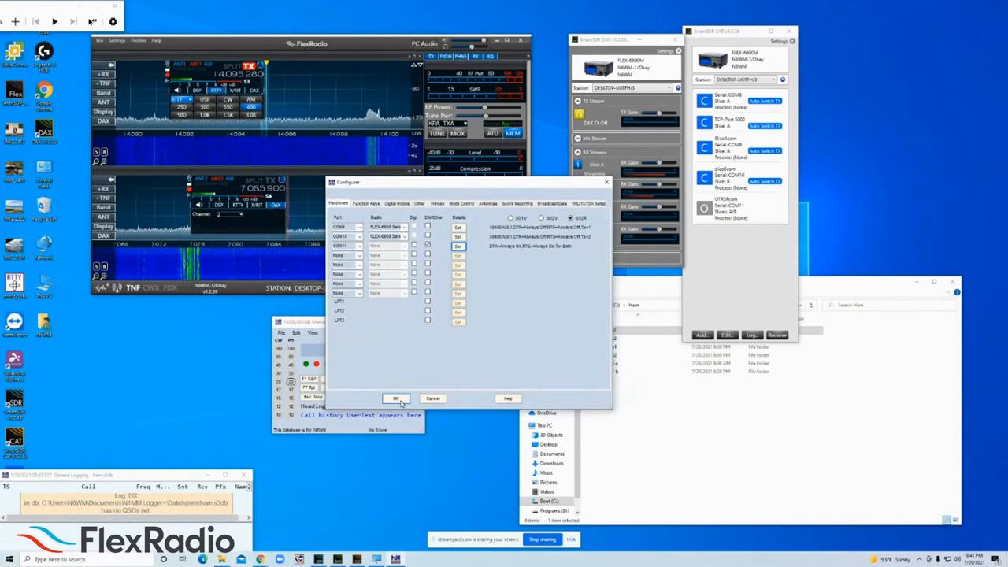
left_click(398, 399)
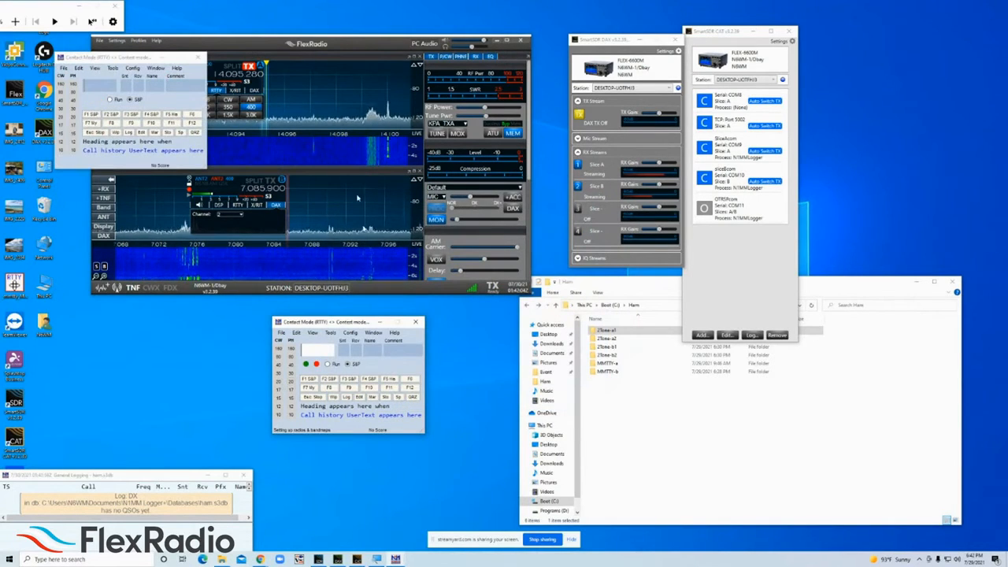
Step: Move the second entry window beside the first one and open the bandmap windows
left_click_drag(118, 58, 521, 328)
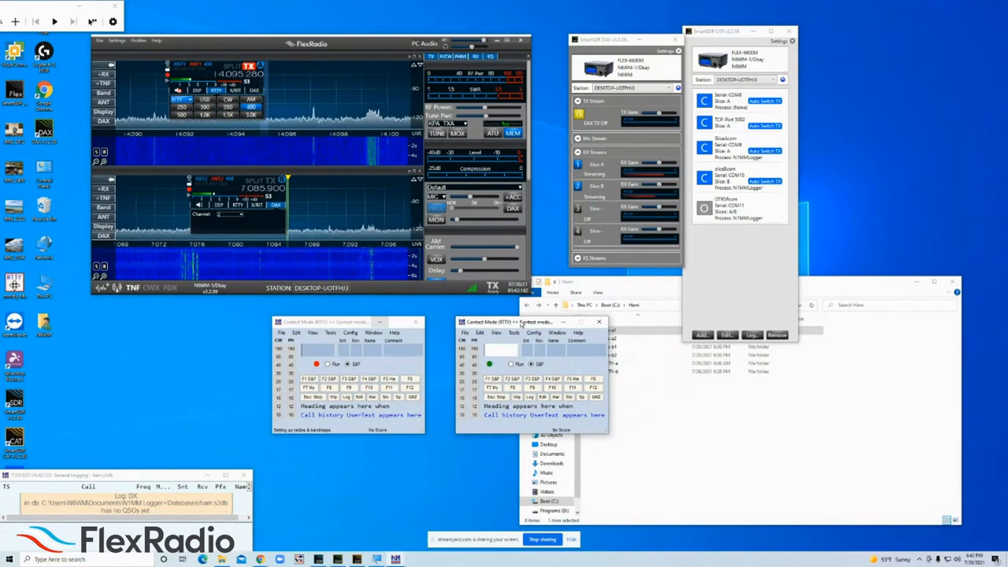
left_click(372, 333)
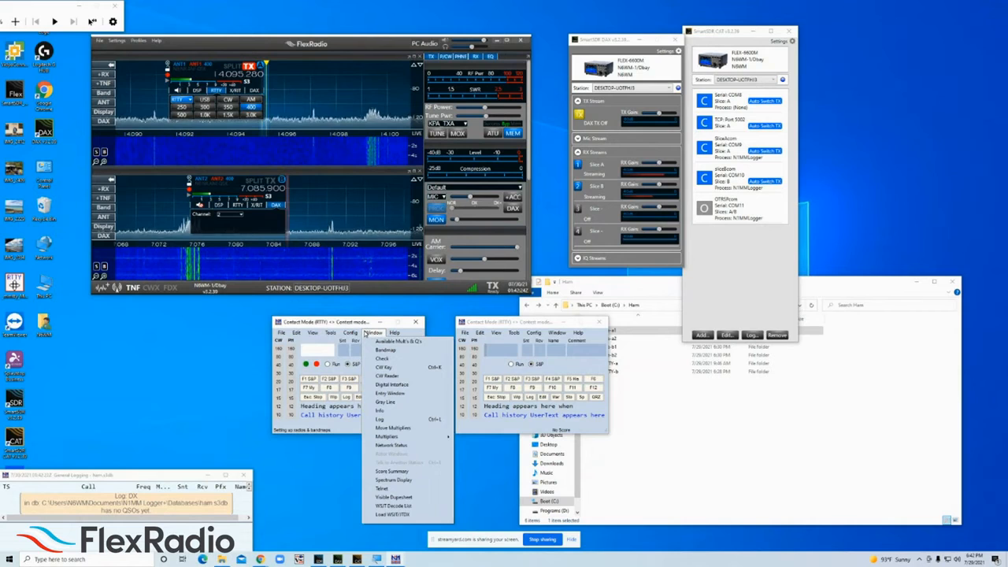
left_click(386, 350)
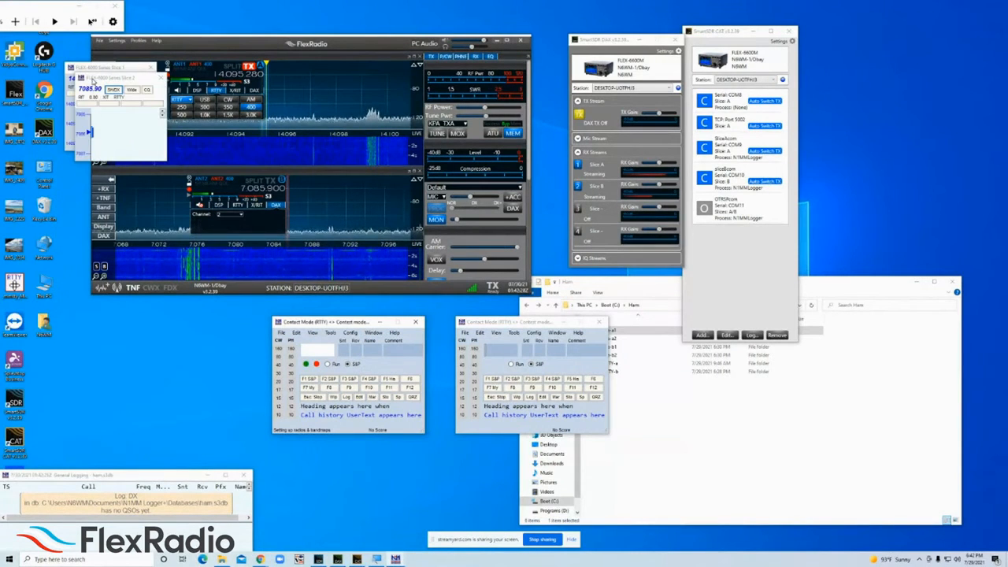
Step: Place the slice 2 bandmap over the DAX window and the slice 1 bandmap at the screen's edge, making both much taller
left_click_drag(223, 94, 656, 76)
left_click_drag(622, 156, 622, 429)
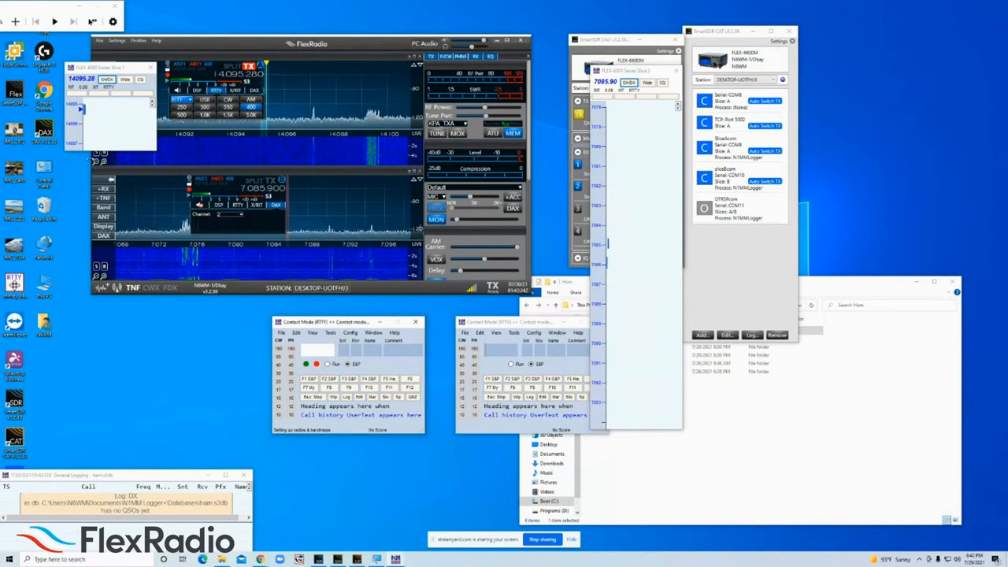
left_click_drag(77, 151, 79, 426)
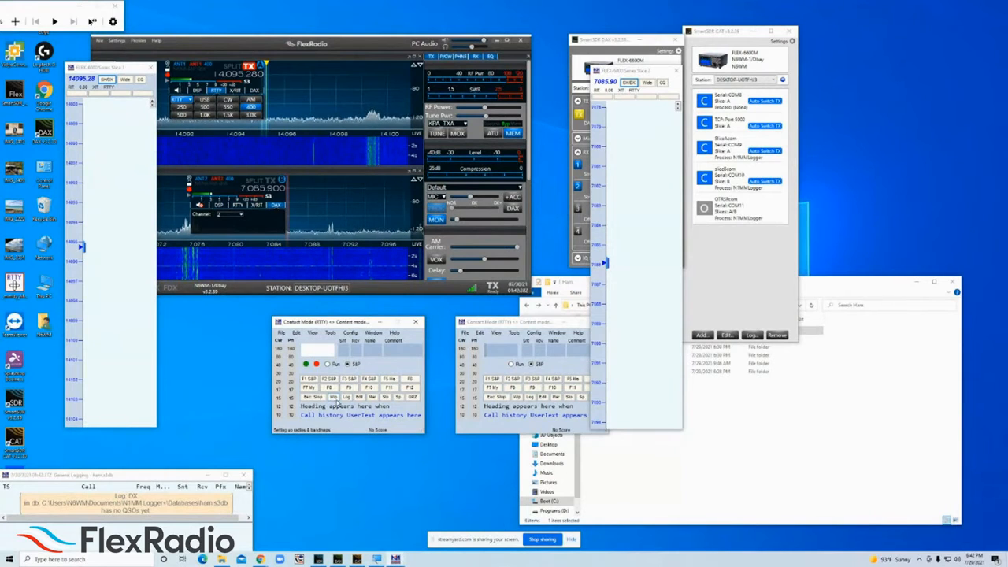
left_click_drag(94, 69, 30, 62)
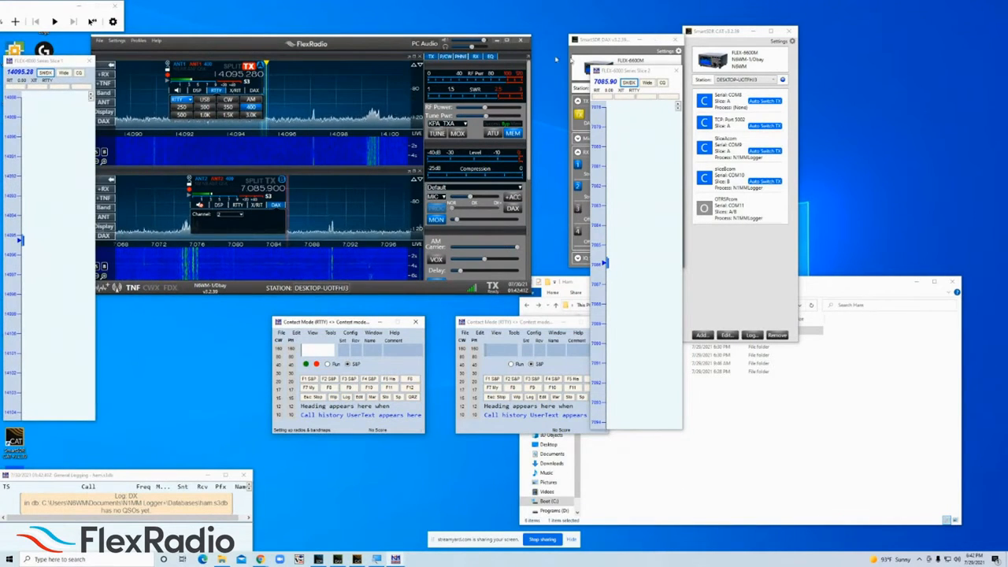
Step: Activate the second entry window and toggle the transmit focus repeatedly between the two radios
left_click(503, 350)
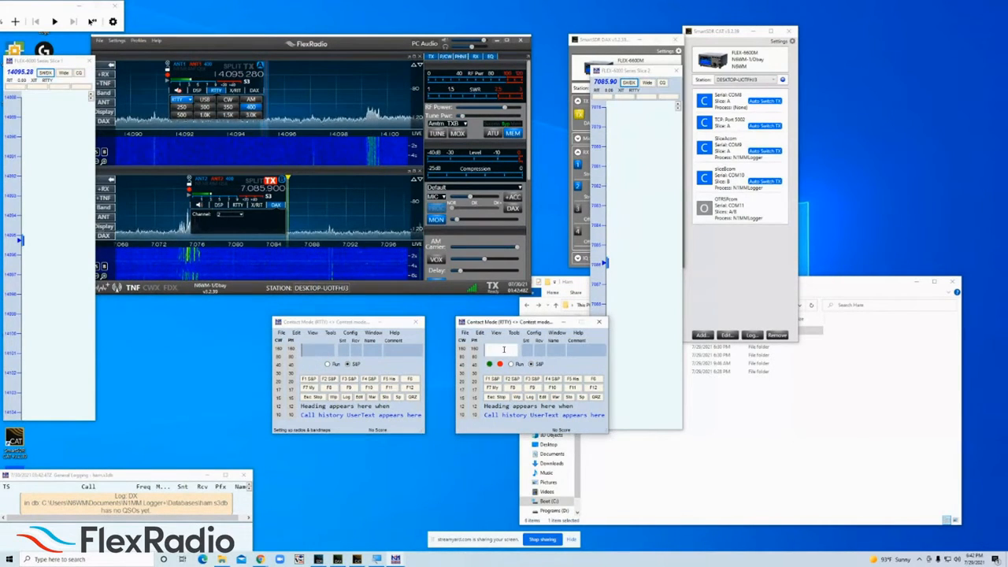
key("Pause")
key("Pause")
key("Pause")
key("Pause")
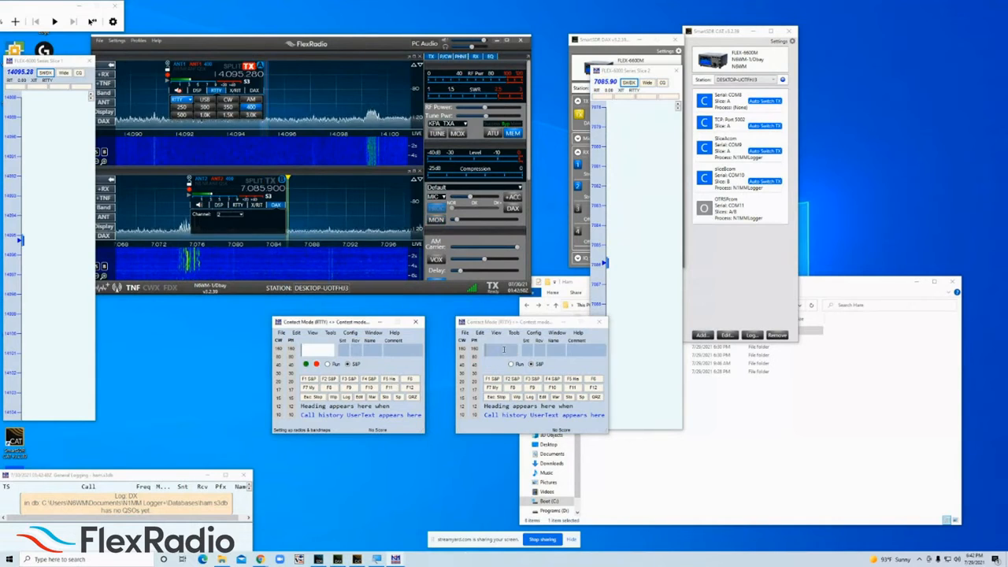
Step: Switch the focus back and forth between the two entry windows, checking that the radio's transmit slice follows
key("Pause")
key("Pause")
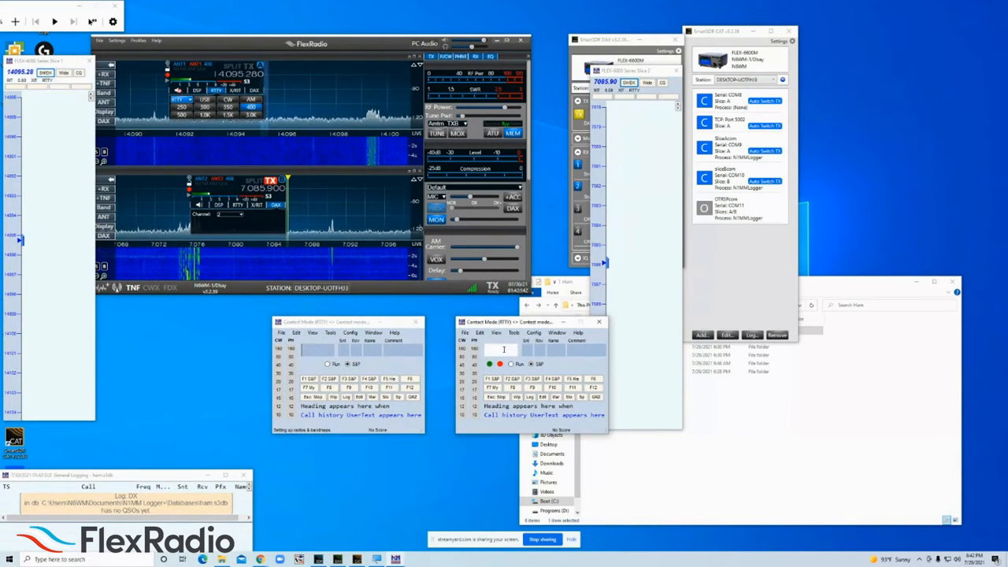
key("Pause")
key("Pause")
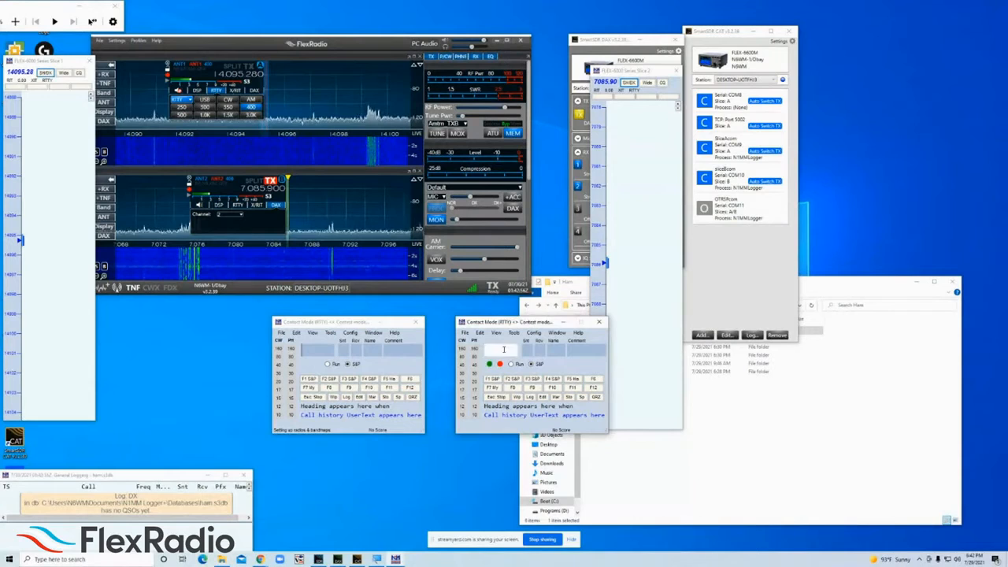
key("Pause")
key("Pause")
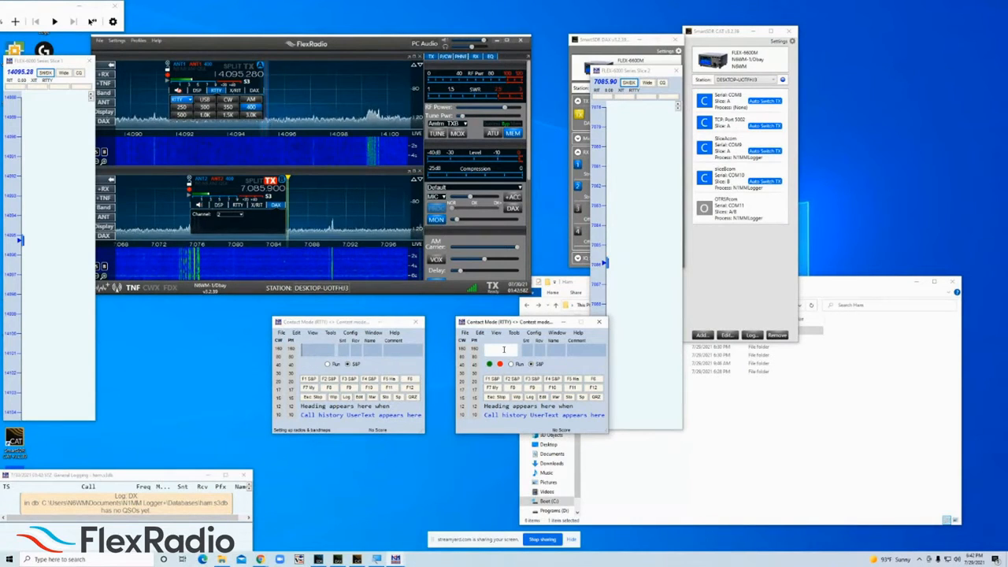
key("Pause")
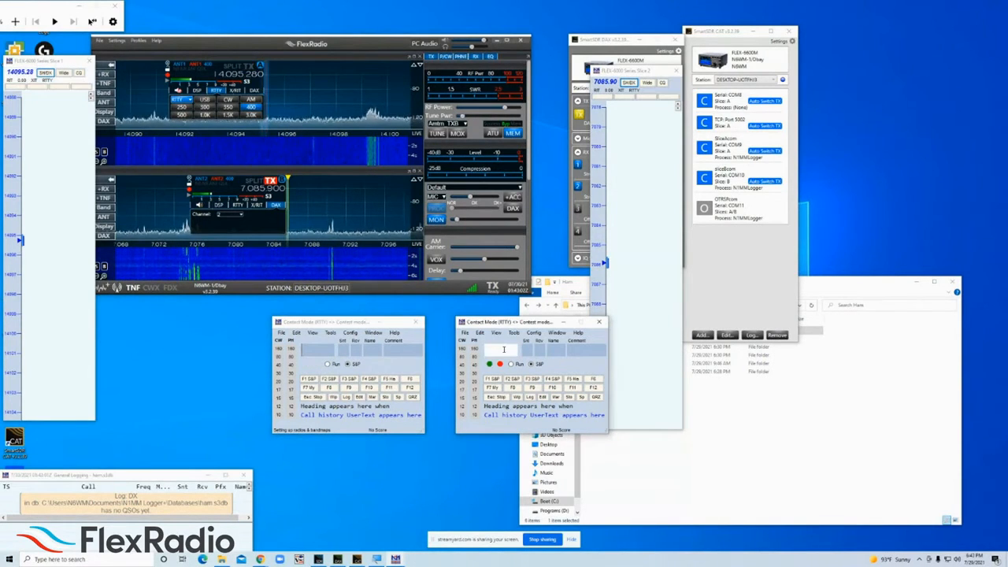
key("Pause")
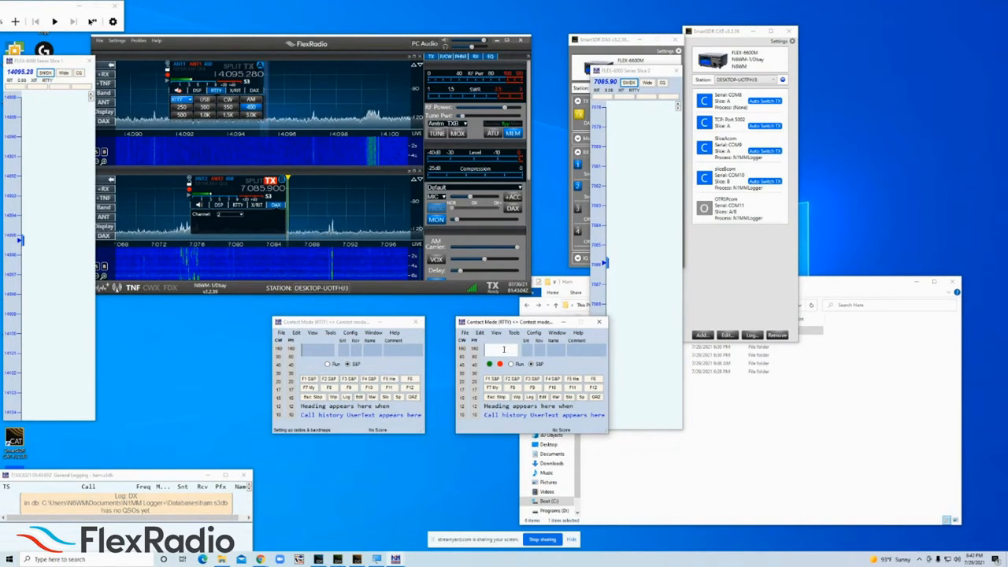
key("Pause")
key("Pause")
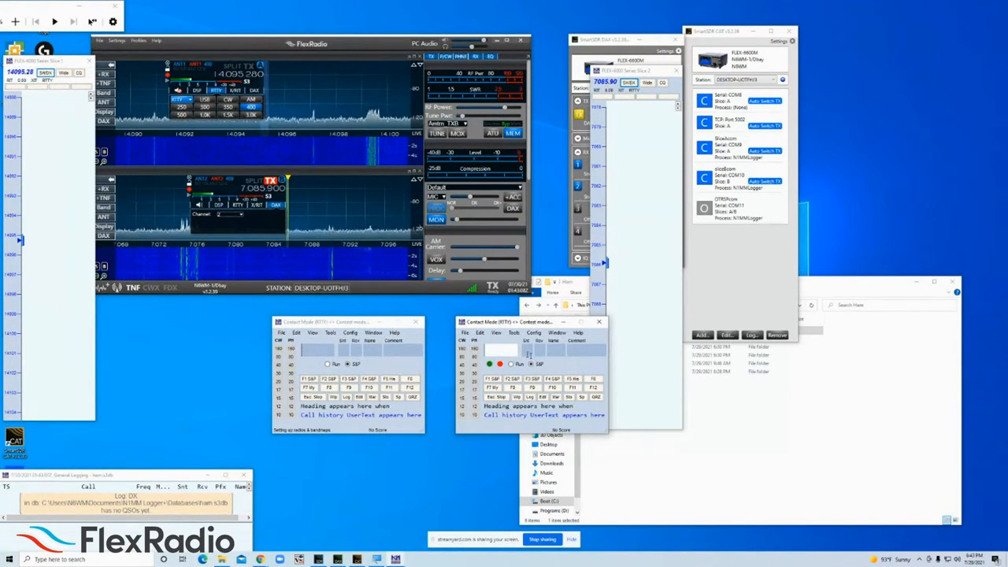
Step: In the Configurer's digital mode settings, set the TU Type to Soundcard for both Digital Interface 1 and Digital Interface 2
left_click(351, 334)
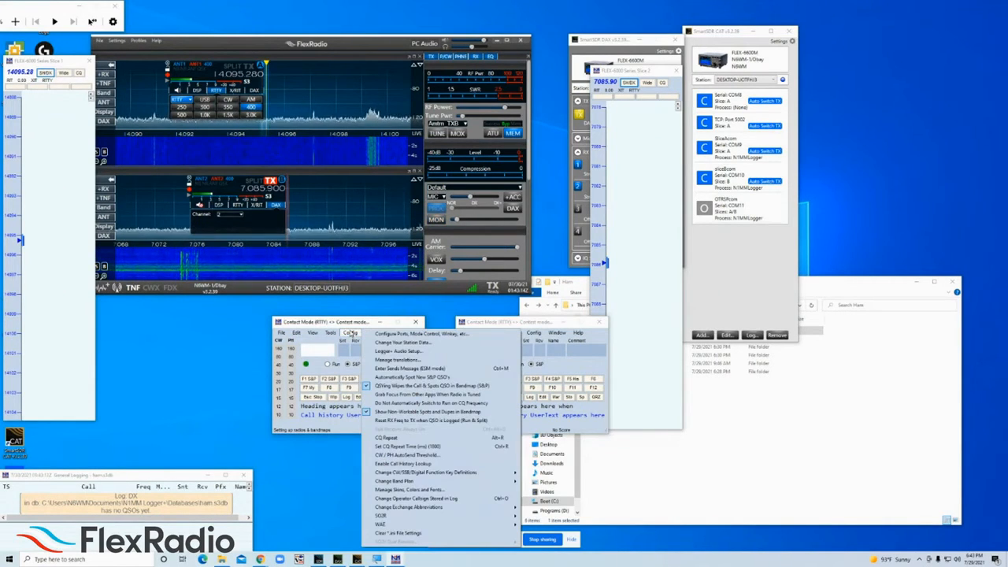
left_click(377, 336)
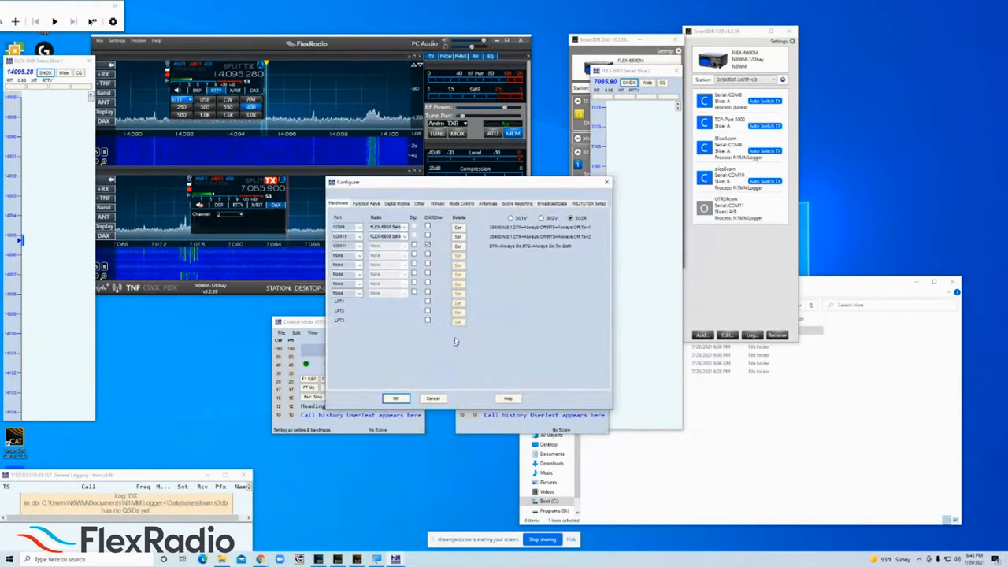
left_click_drag(454, 181, 465, 196)
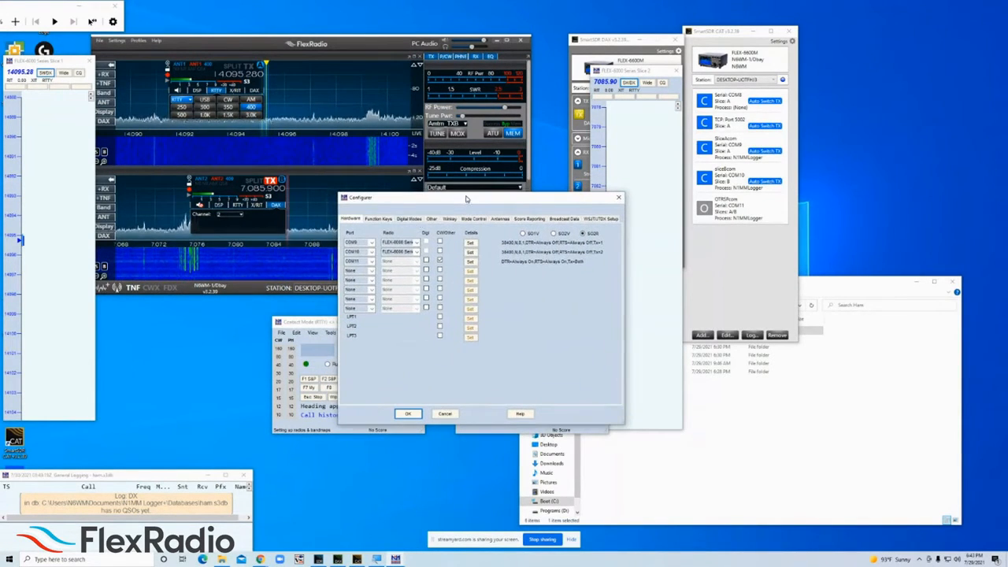
left_click(413, 221)
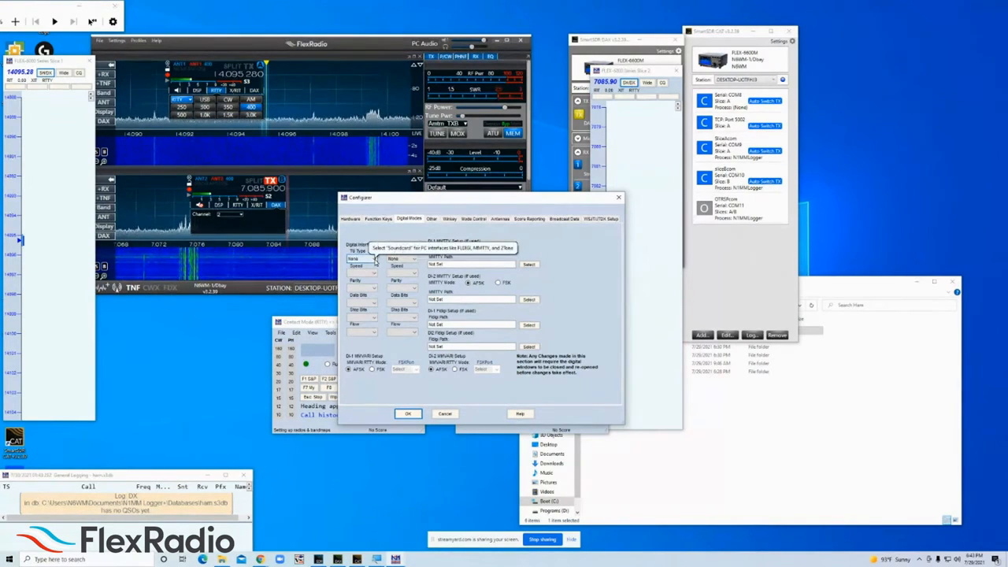
left_click(375, 260)
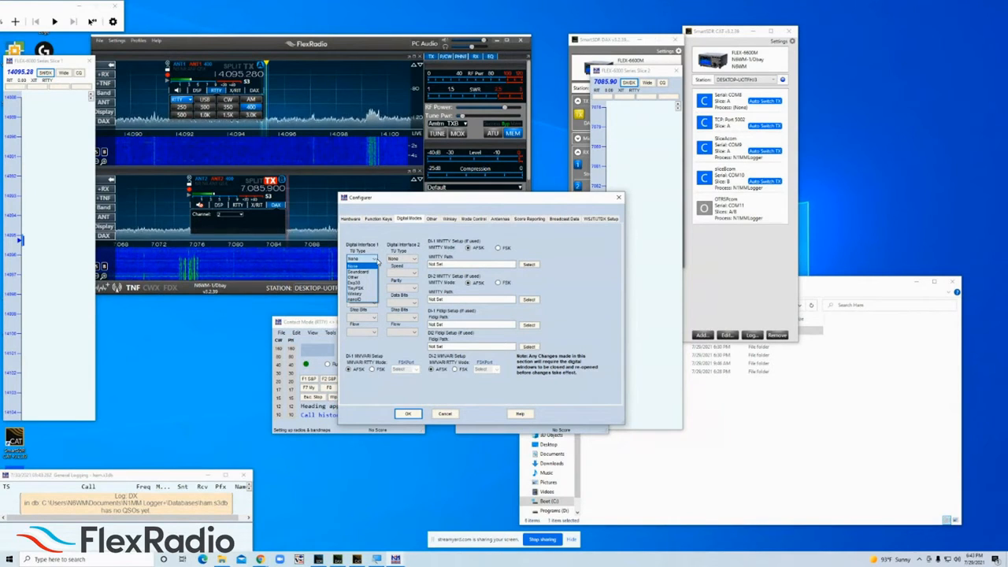
left_click(372, 272)
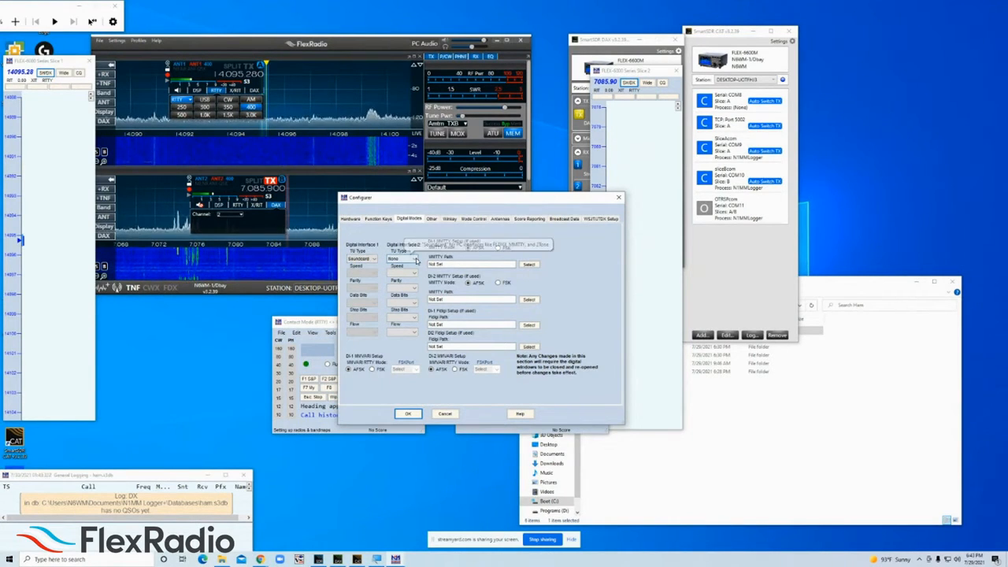
left_click(417, 261)
left_click(409, 273)
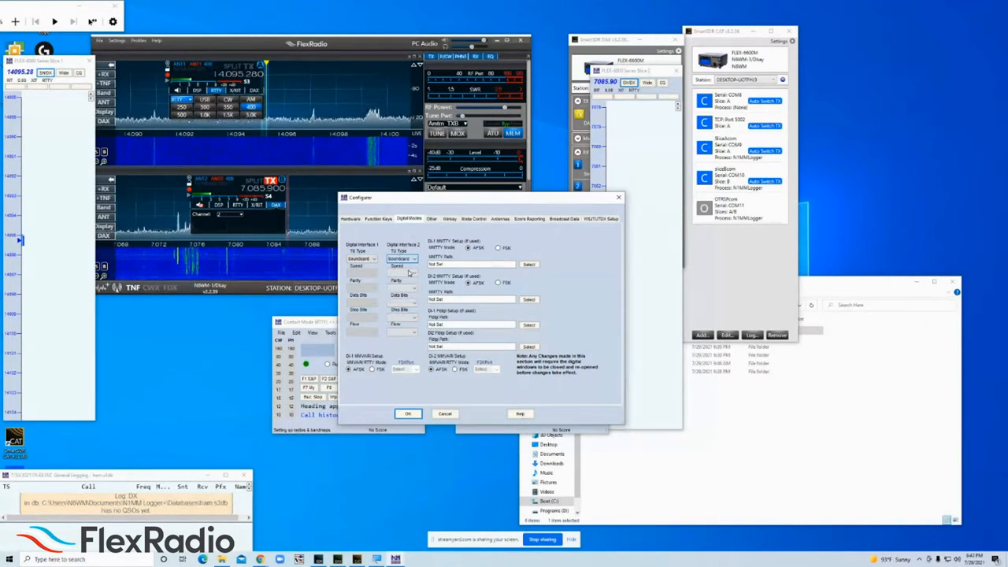
Step: Set the DI-1 MMTTY path to the mmtty application in the C: drive's Ham\MMTTY-a folder
left_click(530, 265)
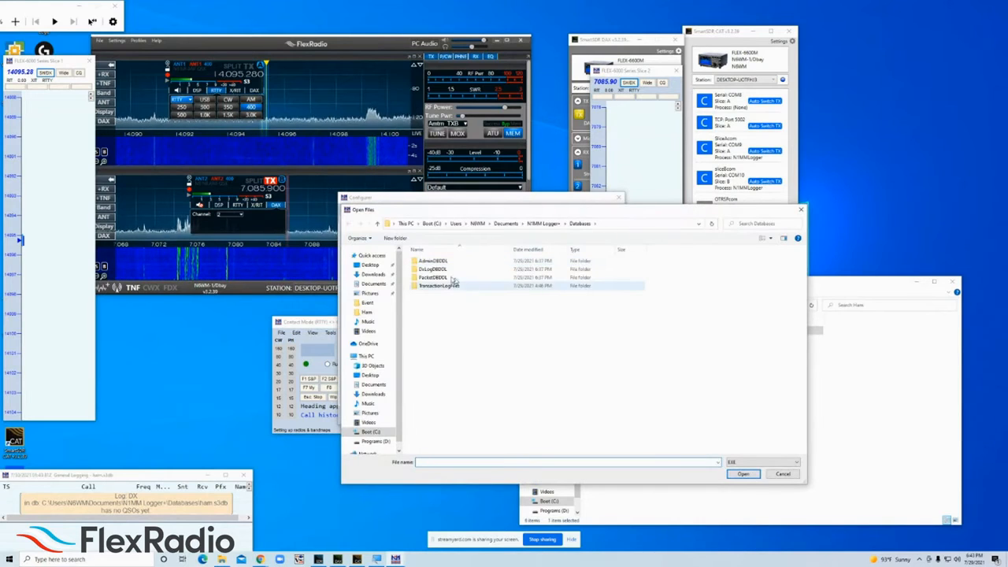
left_click(370, 433)
double_click(423, 260)
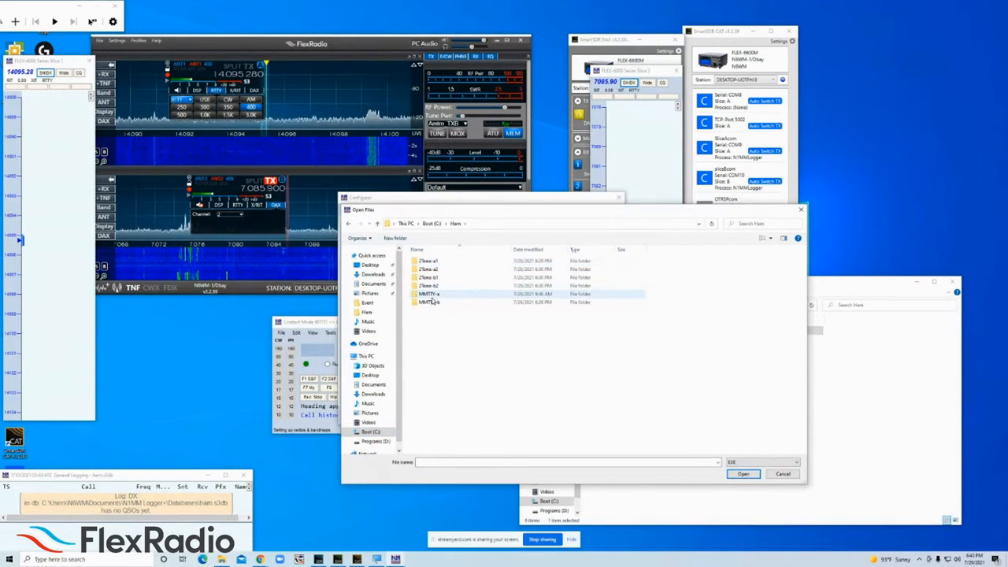
double_click(430, 293)
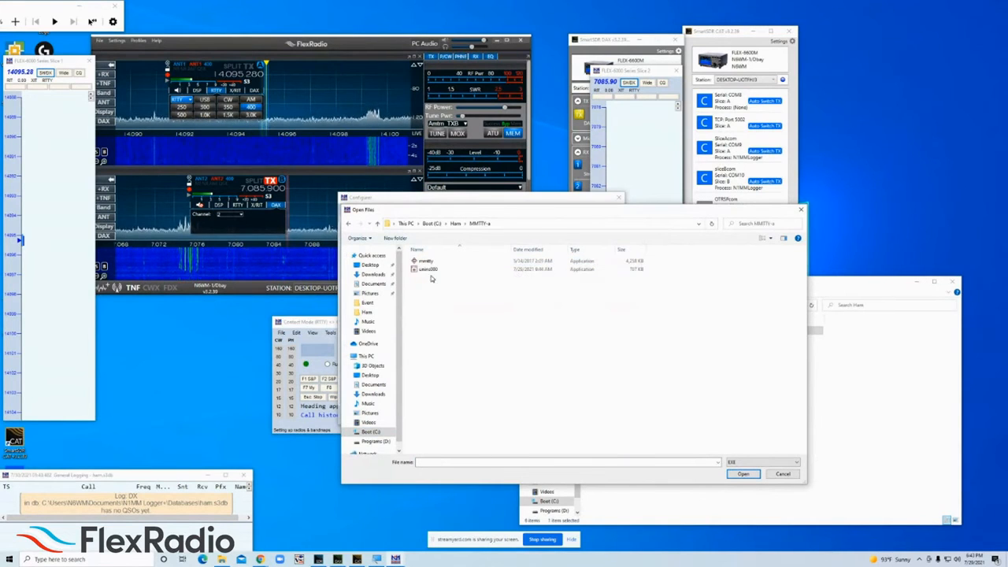
left_click(426, 263)
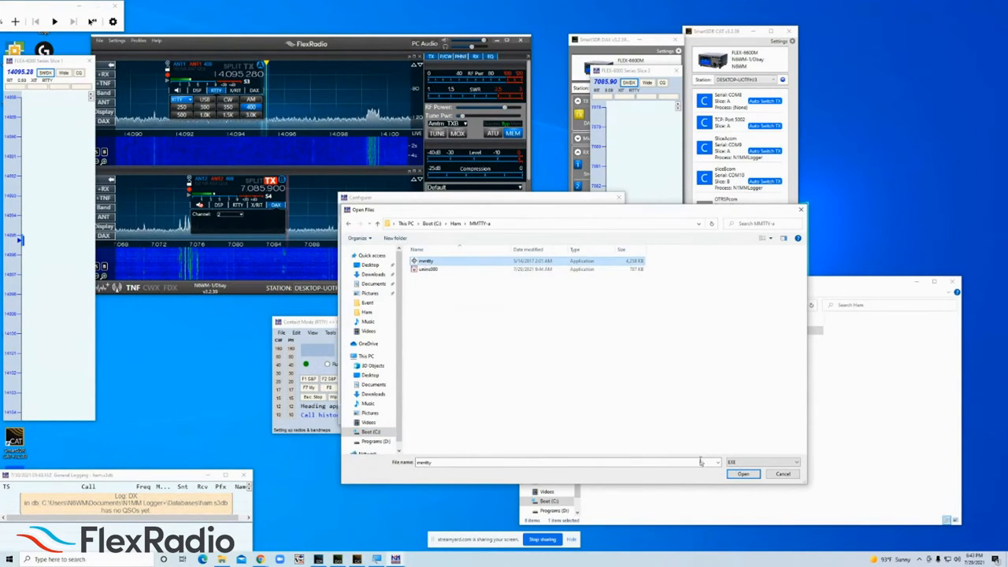
left_click(744, 474)
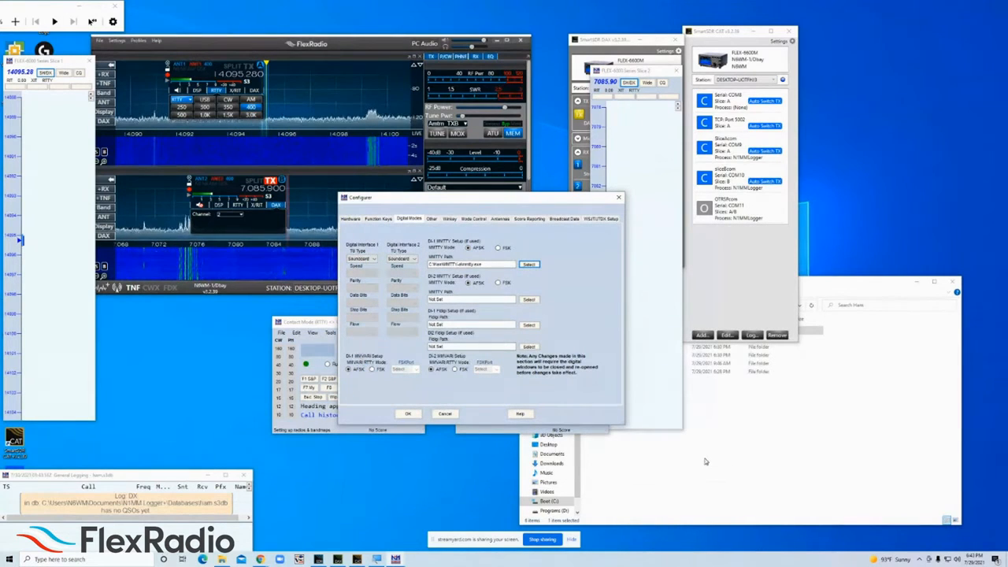
Step: Set the DI-2 MMTTY path to the mmtty application in the Ham\MMTTY-b folder
left_click(528, 300)
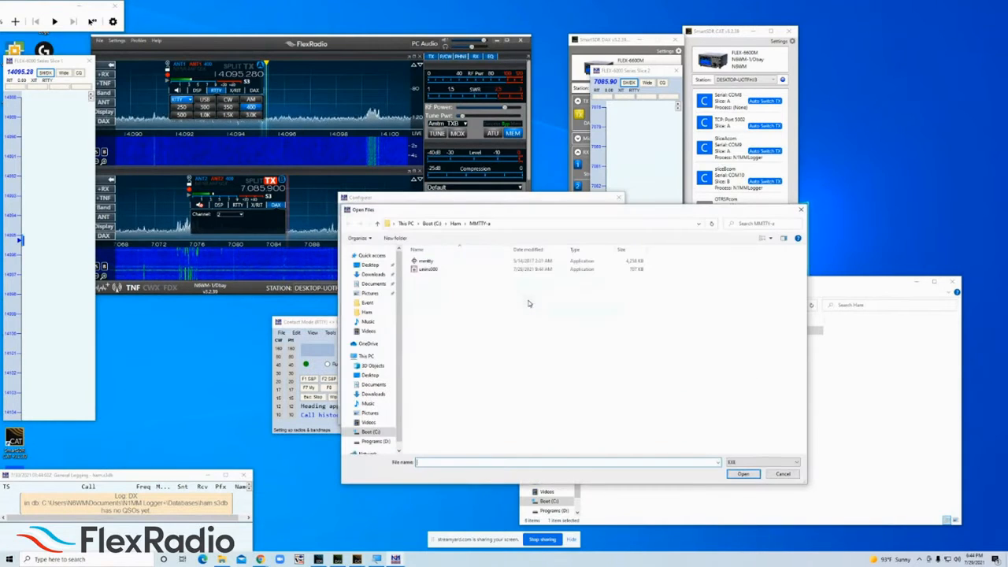
left_click(455, 224)
double_click(433, 304)
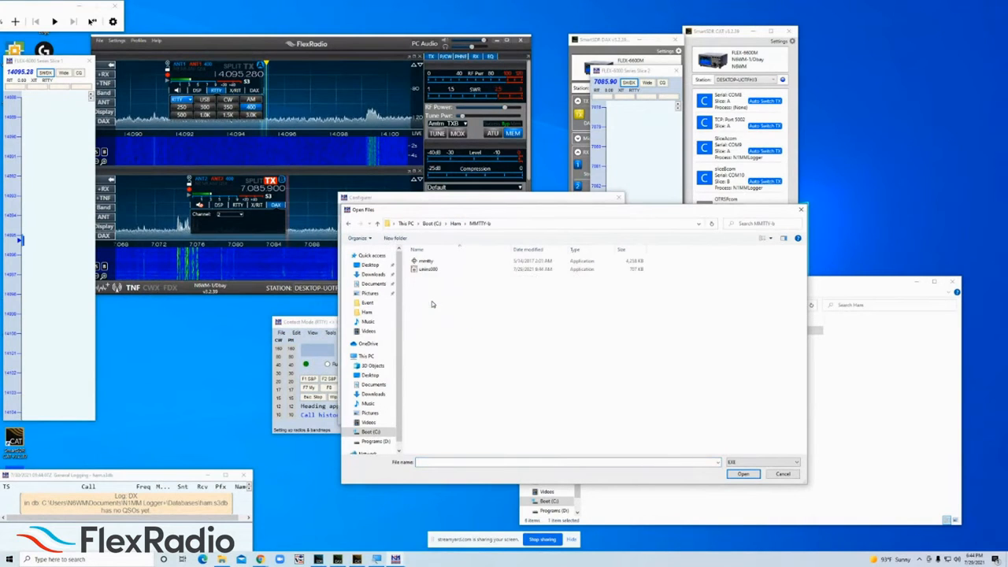
left_click(744, 473)
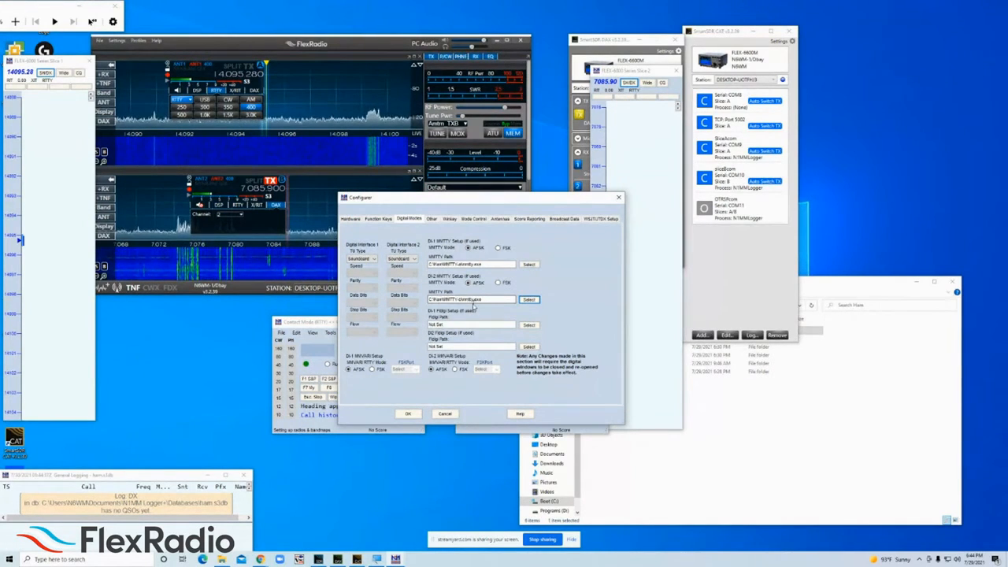
Step: Save the configuration and enter RTTY in the second entry window to bring up its digital interface
left_click(409, 414)
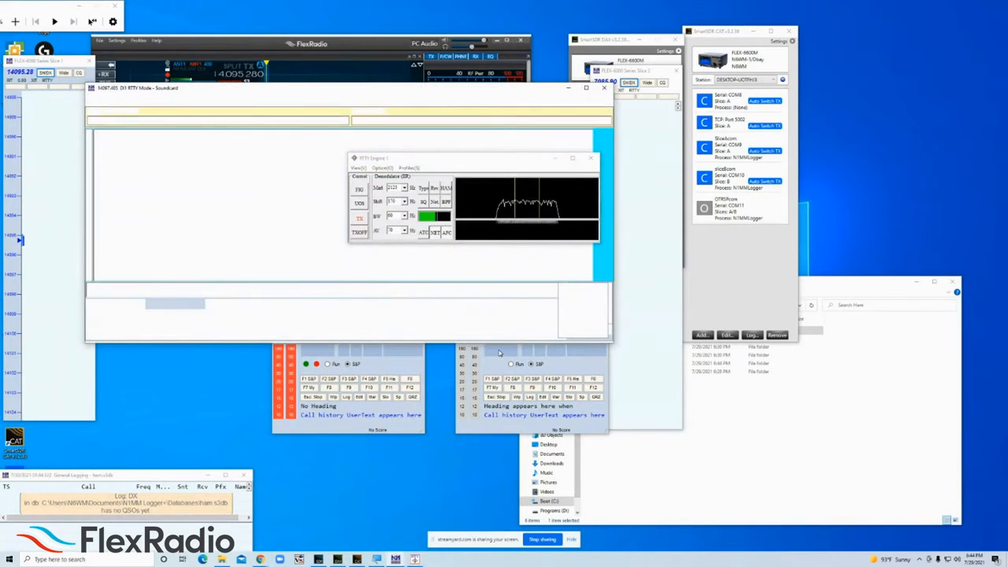
type("RTTY")
key("Return")
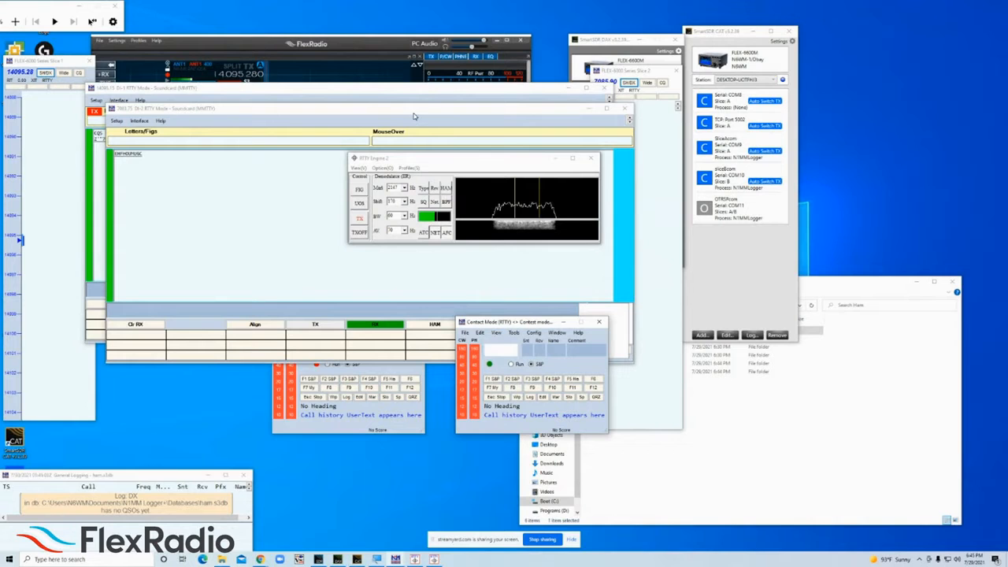
Step: Move both entry windows lower on the desktop, clear of the RTTY windows, and minimize the File Explorer window
left_click_drag(499, 327, 529, 395)
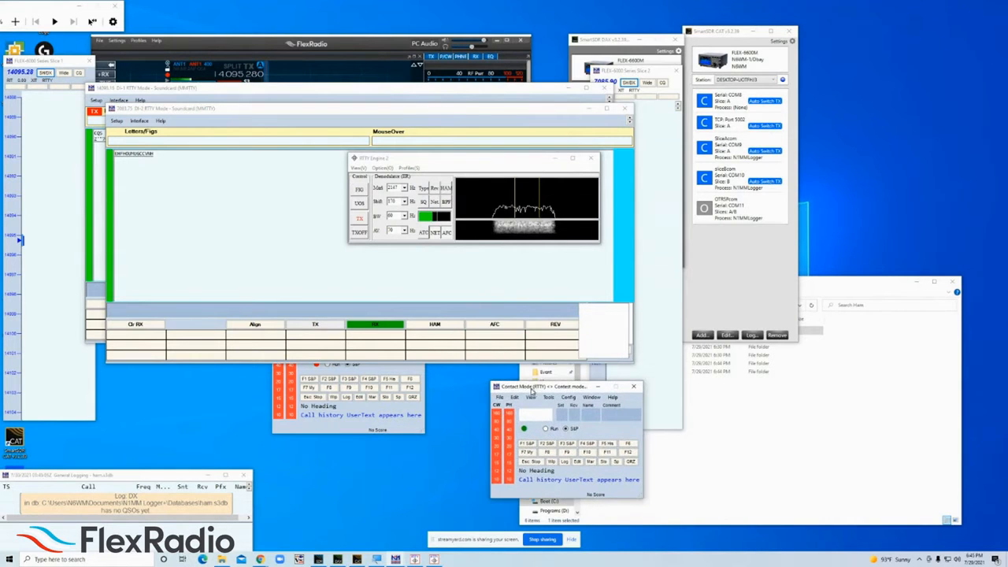
left_click(917, 282)
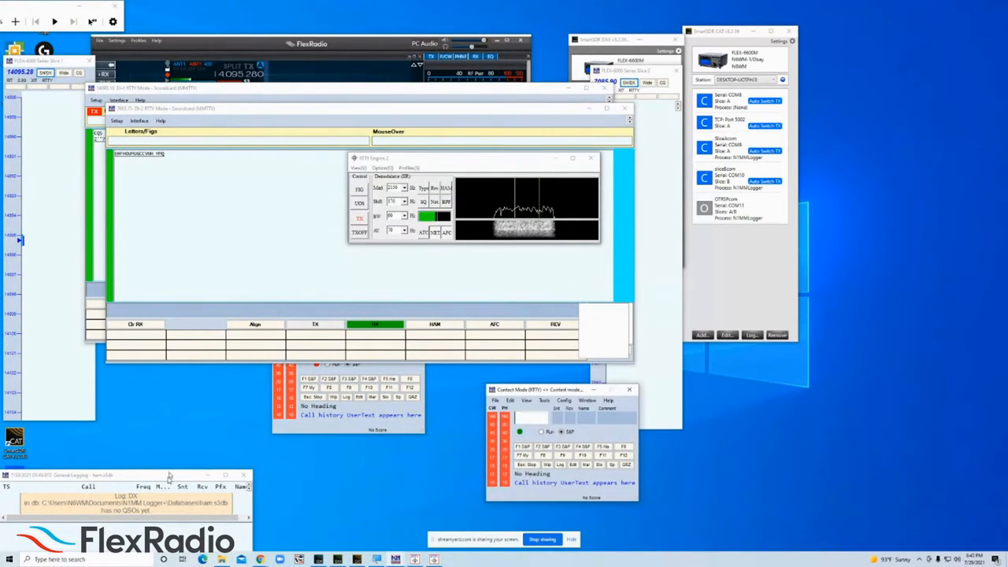
left_click(322, 426)
left_click_drag(337, 316, 312, 413)
Step: Move the DI-2 RTTY window beside the DI-1 window and place each RTTY Engine window below its own digital window
left_click_drag(320, 111, 666, 117)
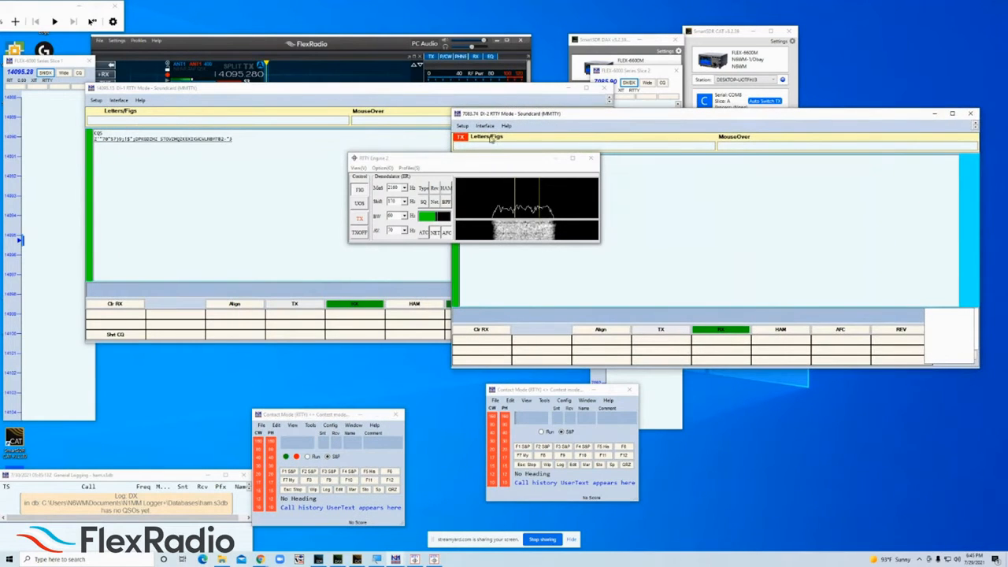
left_click_drag(440, 162, 745, 362)
left_click_drag(423, 160, 173, 338)
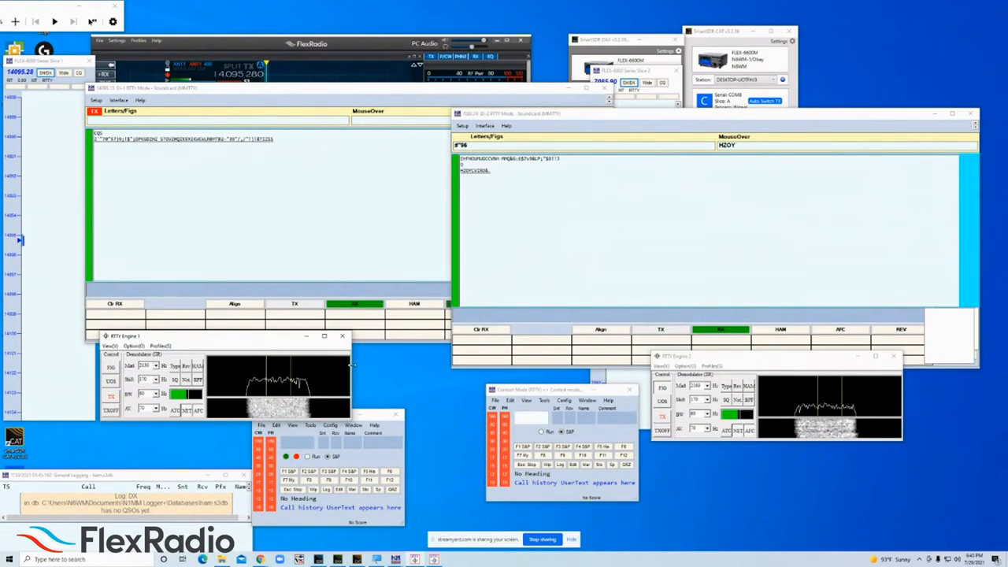
Step: Shift the DI-1 RTTY window slightly outward and narrow both digital windows to roughly half their width
left_click(513, 101)
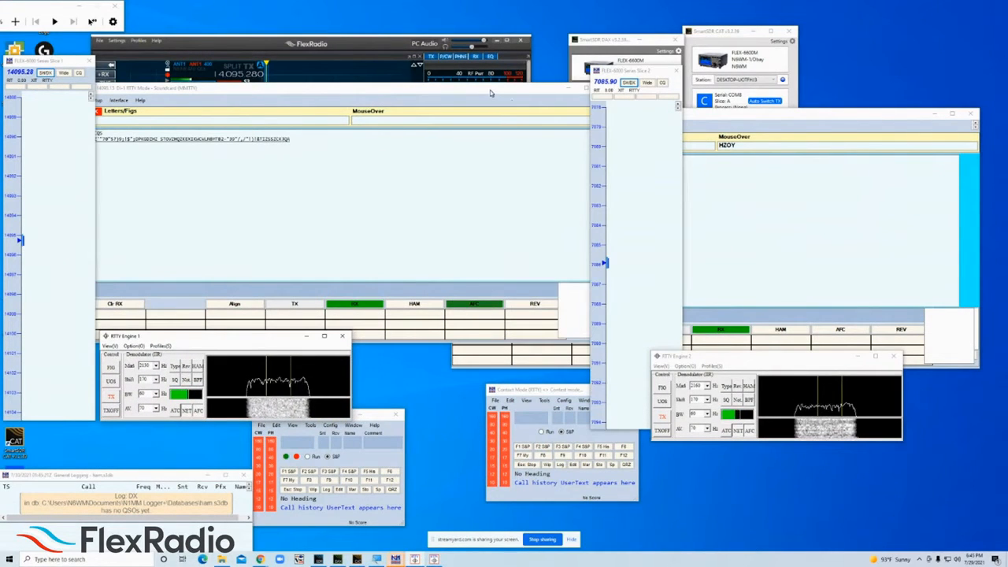
left_click_drag(494, 89, 460, 88)
left_click_drag(556, 142, 589, 143)
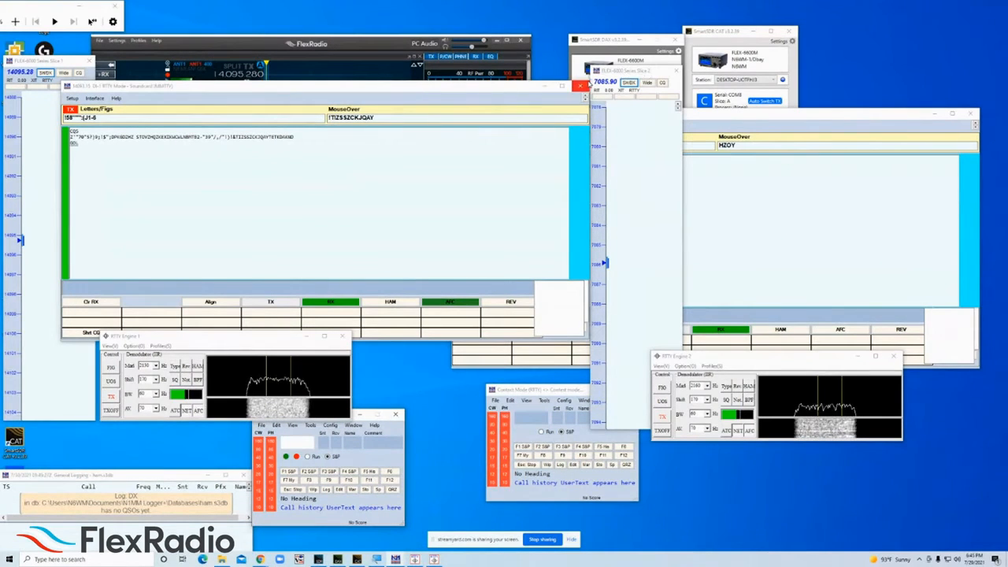
left_click_drag(589, 256, 320, 258)
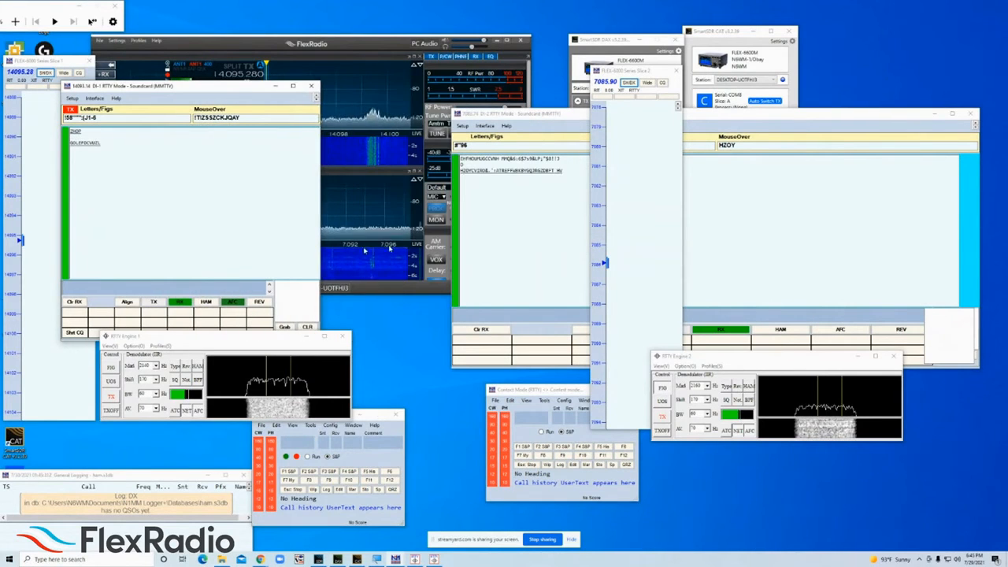
left_click(980, 173)
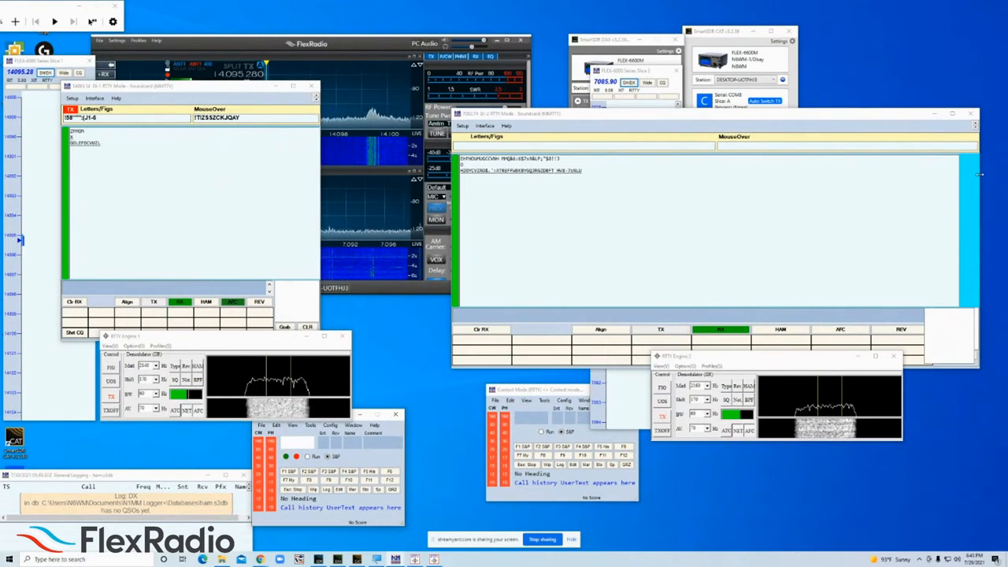
left_click_drag(981, 177, 749, 194)
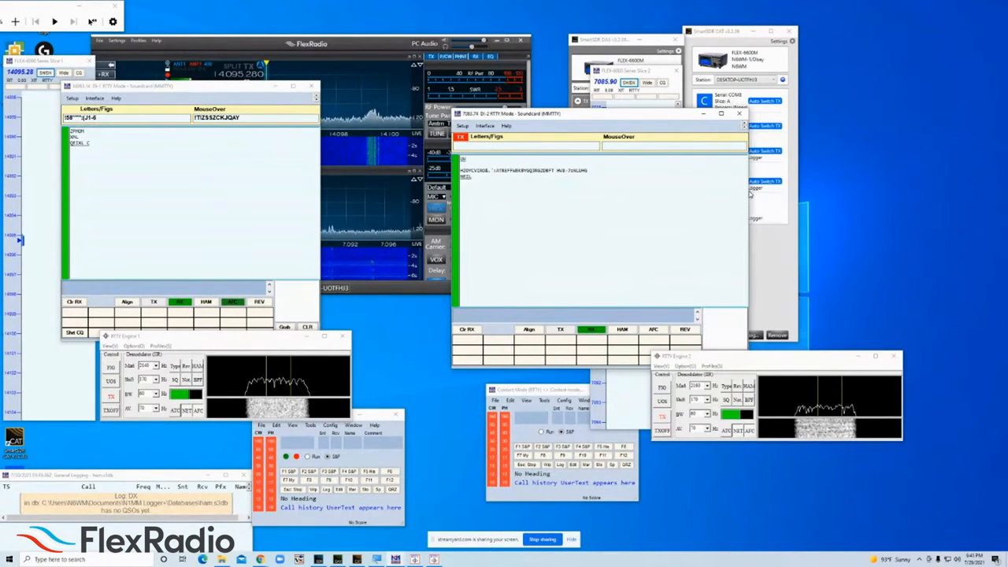
Step: Reposition the DI-2 and DI-1 RTTY windows slightly higher, then bring SmartSDR to the front
left_click_drag(613, 117, 664, 88)
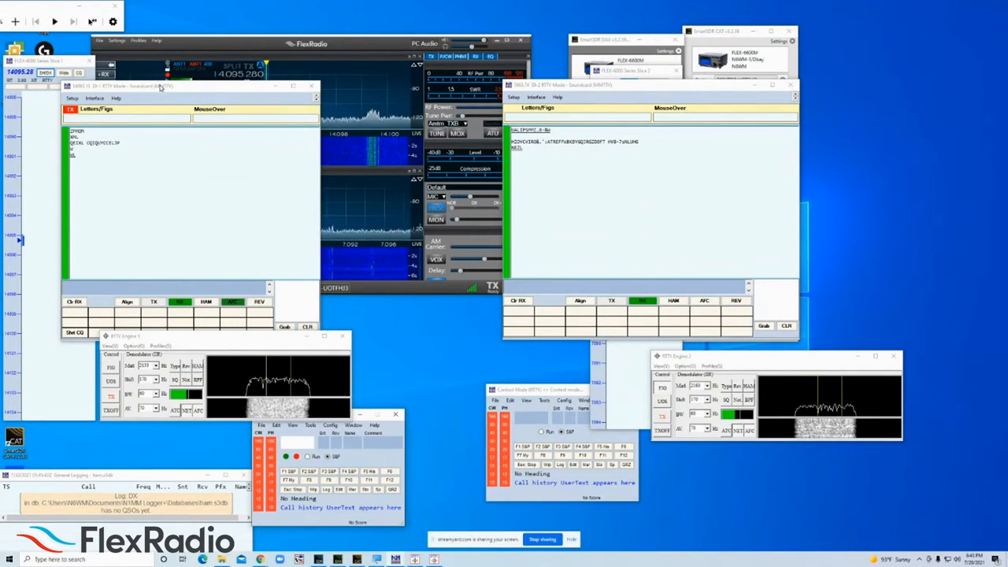
left_click_drag(160, 85, 162, 75)
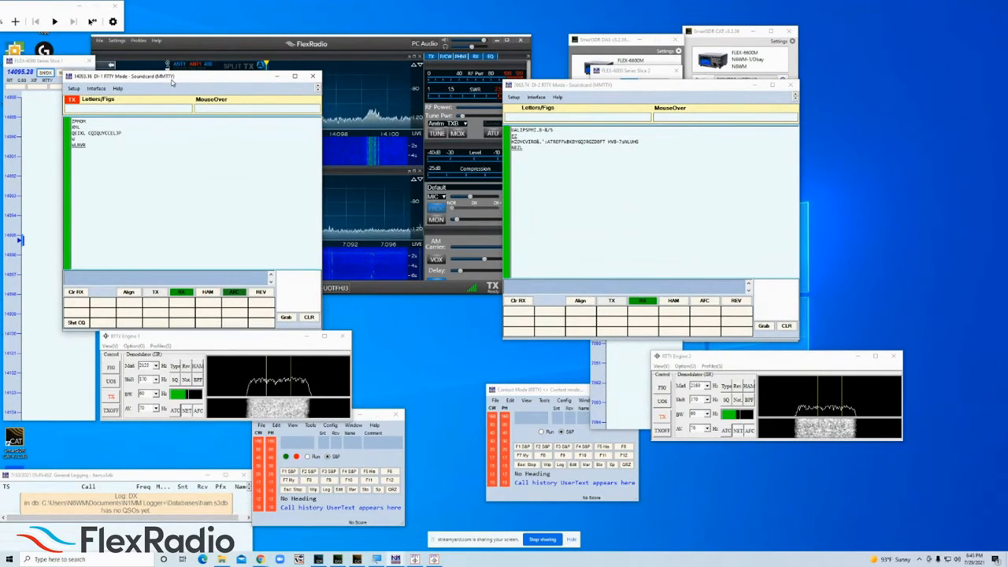
left_click(383, 53)
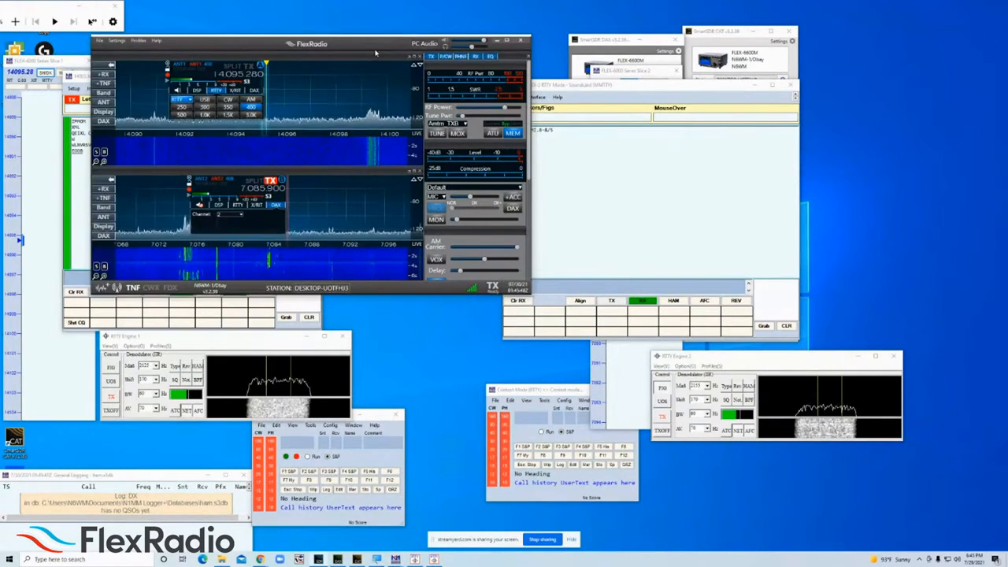
Step: Tune the 40 m slice to 7.083.950, zoom in its panadapter, and move the SmartSDR window lower, clear of the DI-1 RTTY window
left_click(270, 243)
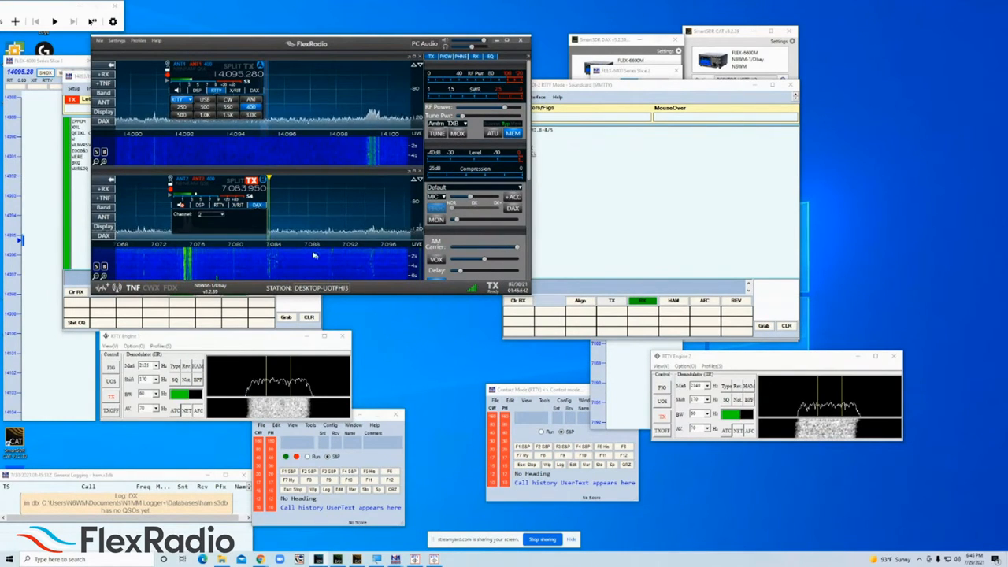
left_click_drag(285, 245, 547, 213)
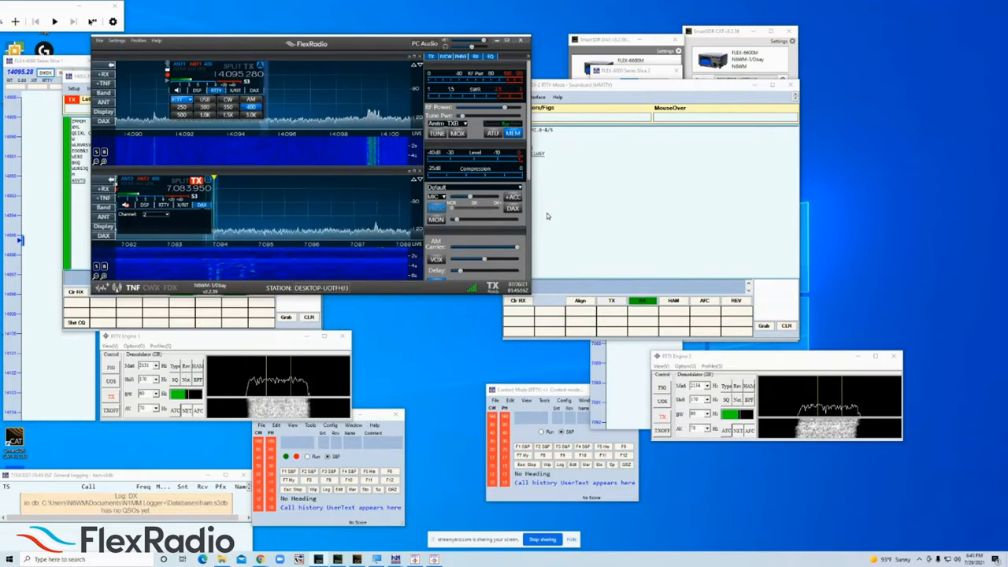
left_click_drag(264, 46, 232, 61)
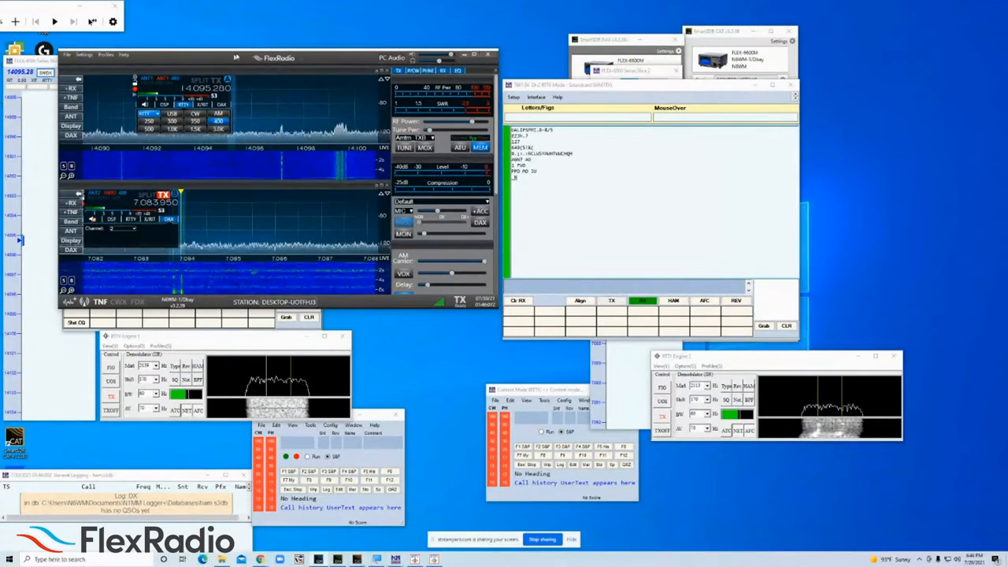
left_click_drag(241, 57, 510, 255)
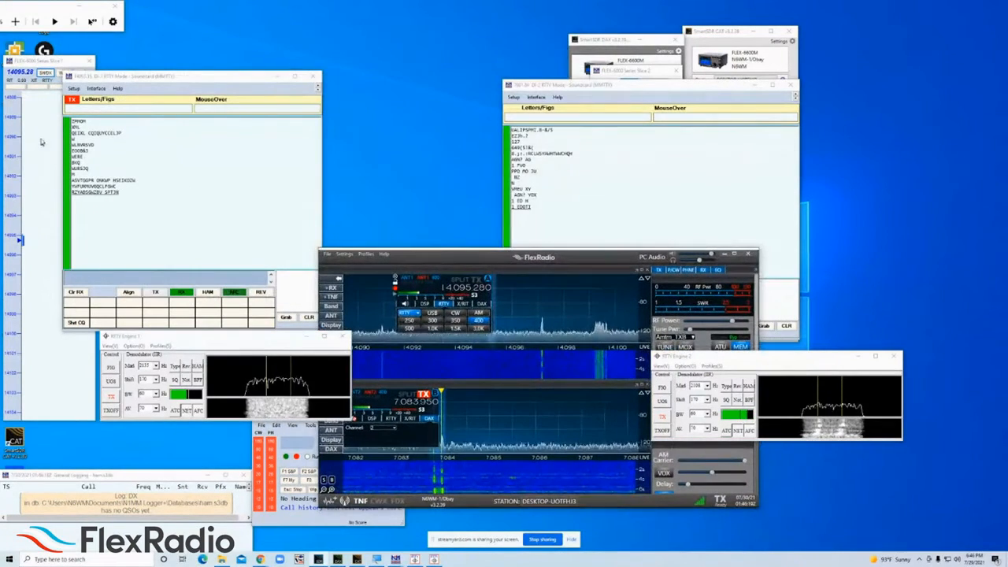
Step: Open an additional RX window for the DI-1 RTTY window
left_click(123, 79)
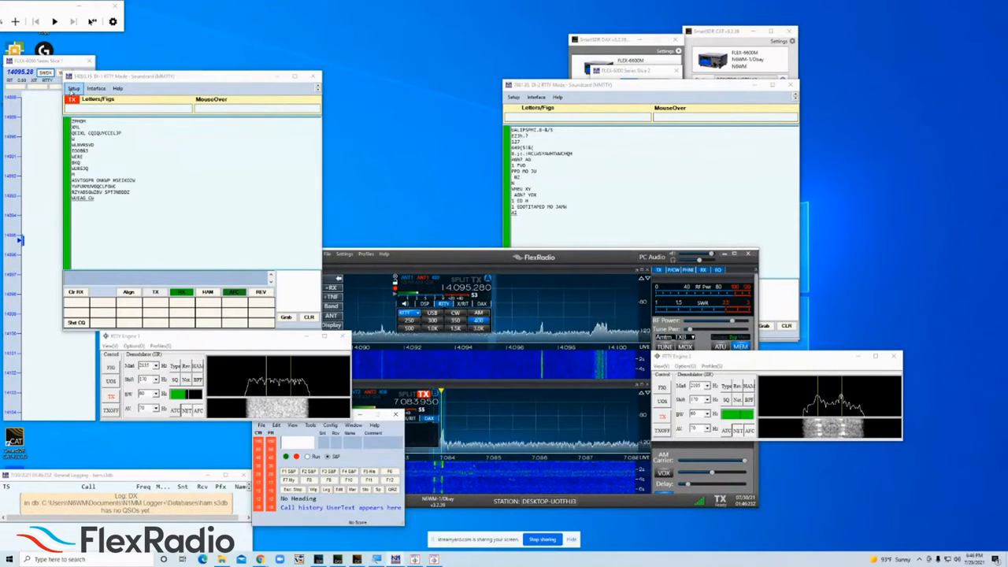
left_click(72, 89)
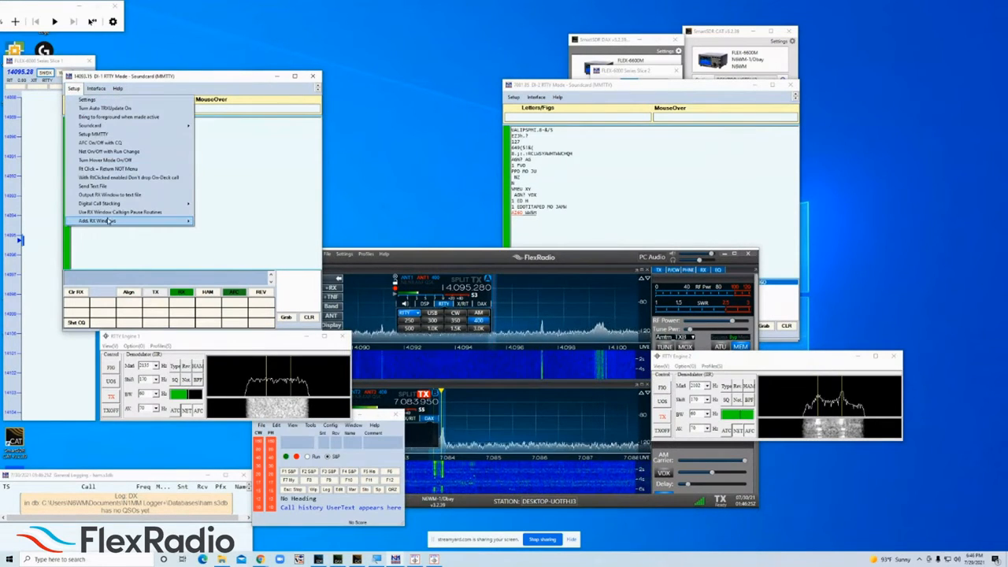
mouse_move(108, 222)
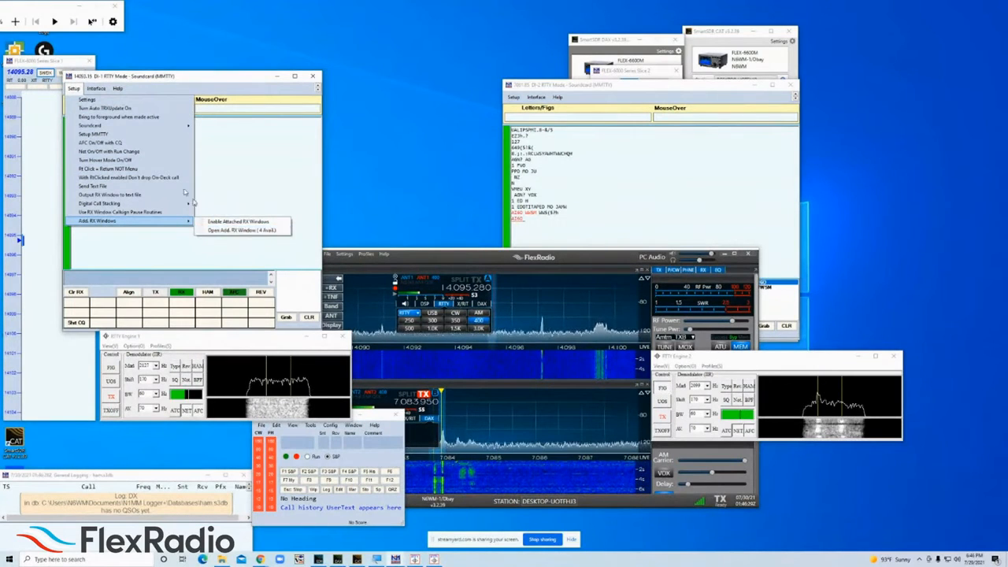
left_click(157, 78)
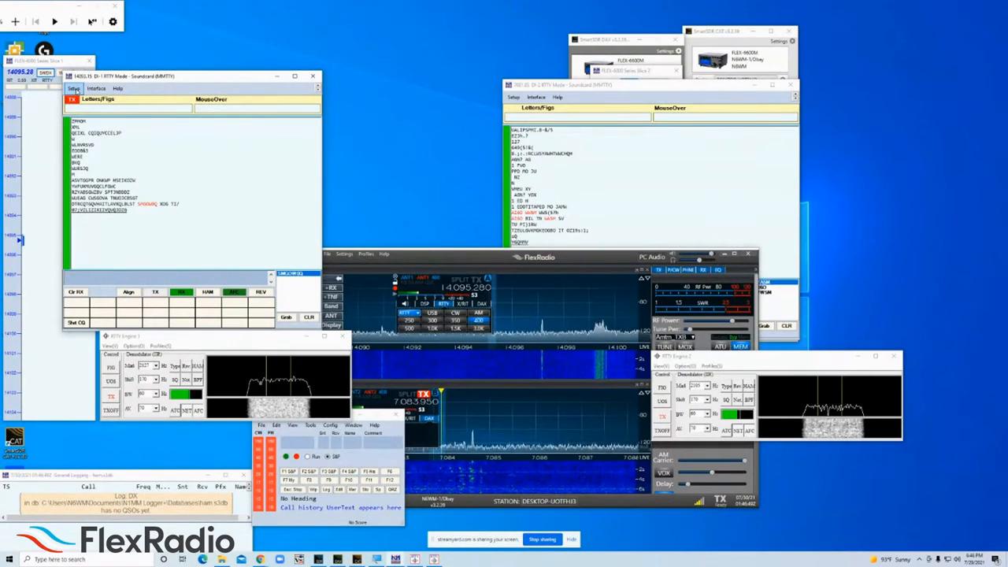
left_click(73, 89)
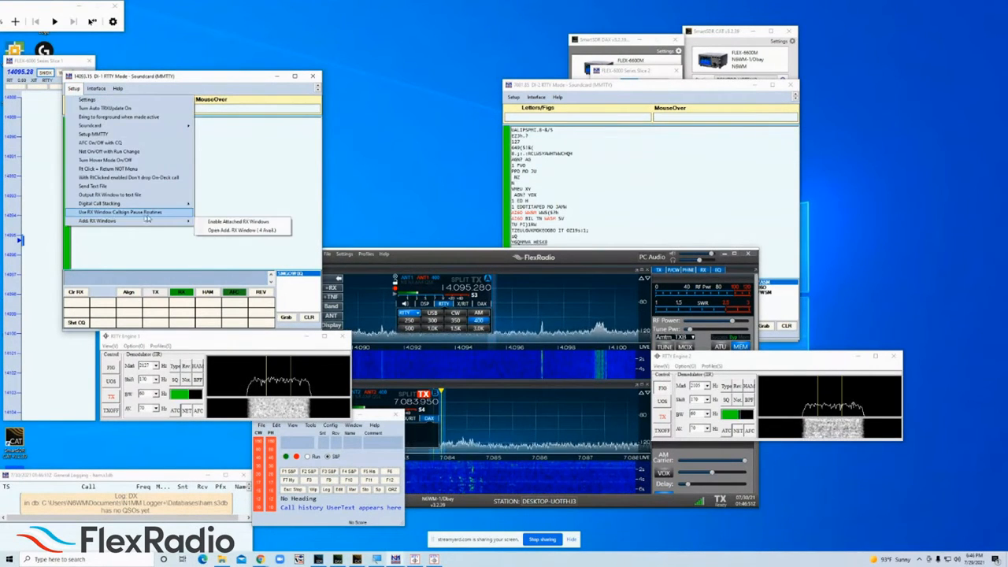
left_click(238, 230)
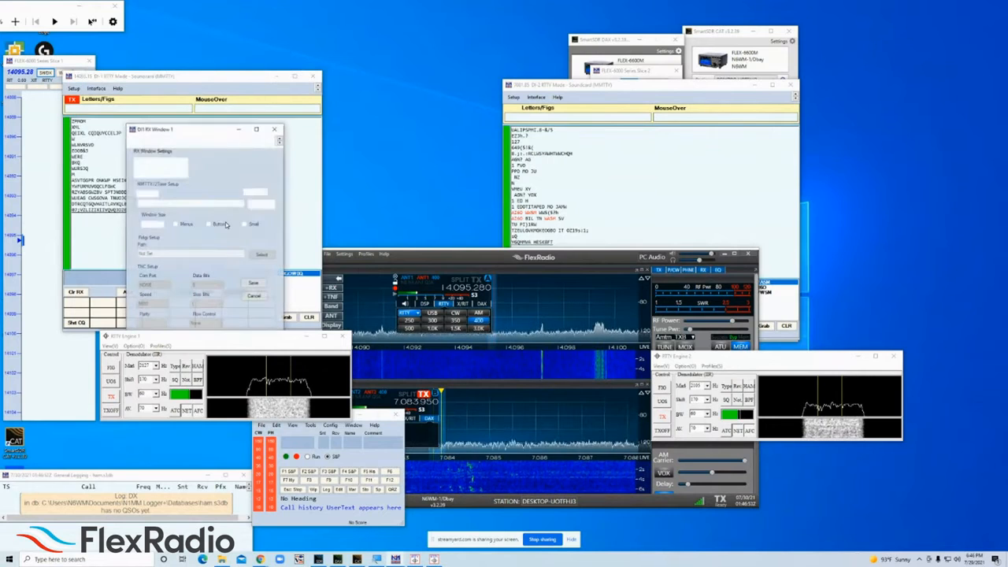
Step: Set the window type of DI1 RX Window 1 to 2Tone
left_click(178, 170)
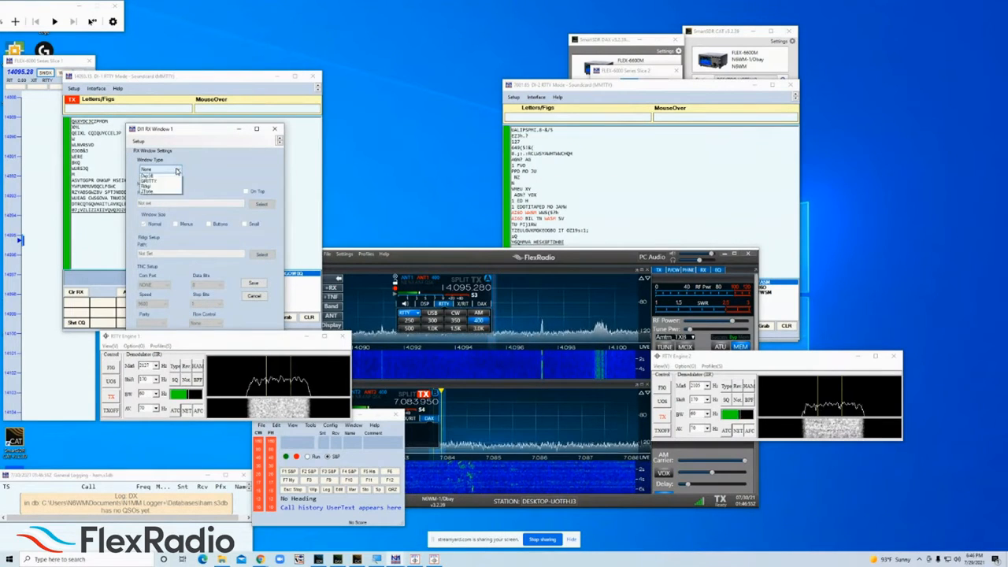
left_click(176, 170)
left_click(176, 170)
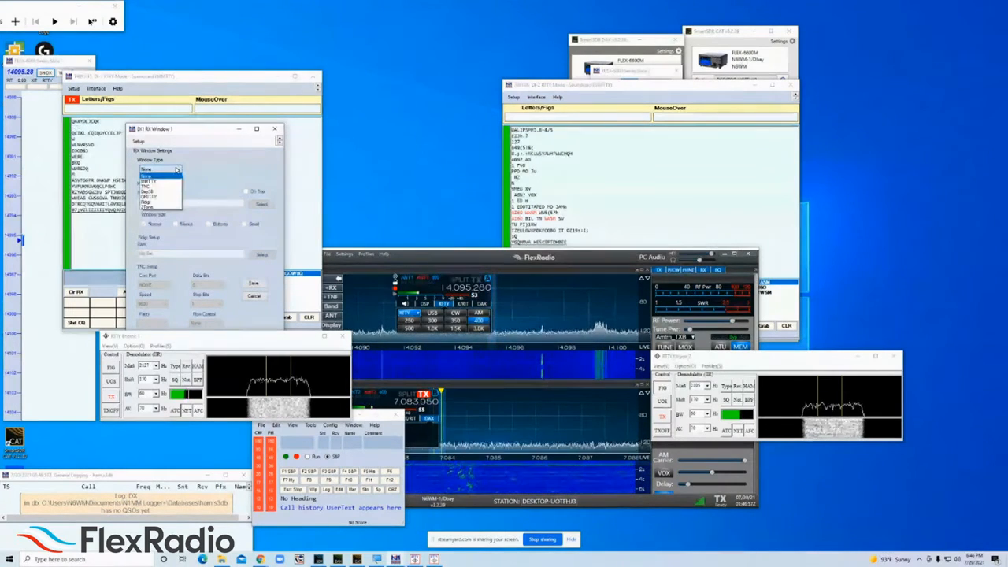
left_click(165, 206)
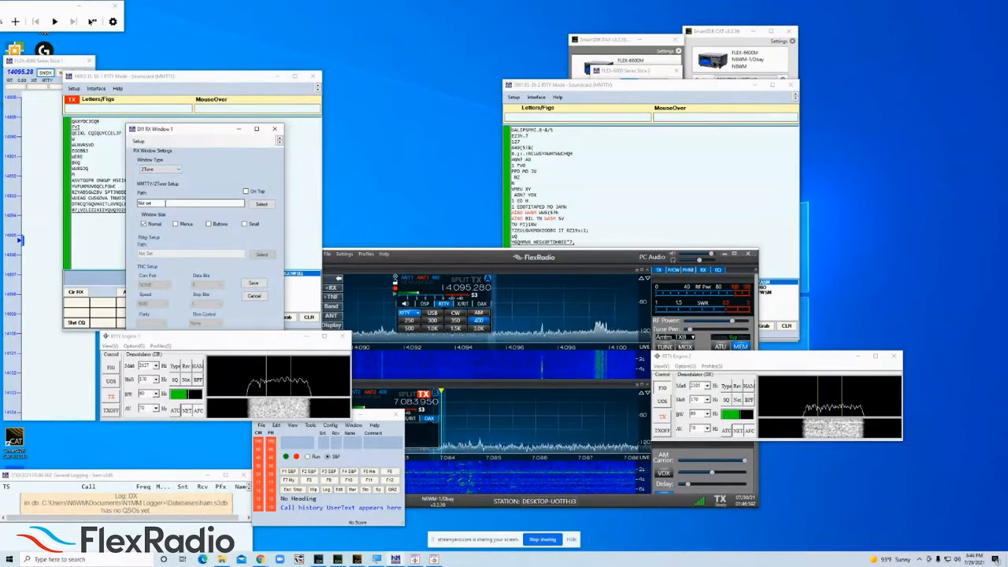
left_click(178, 170)
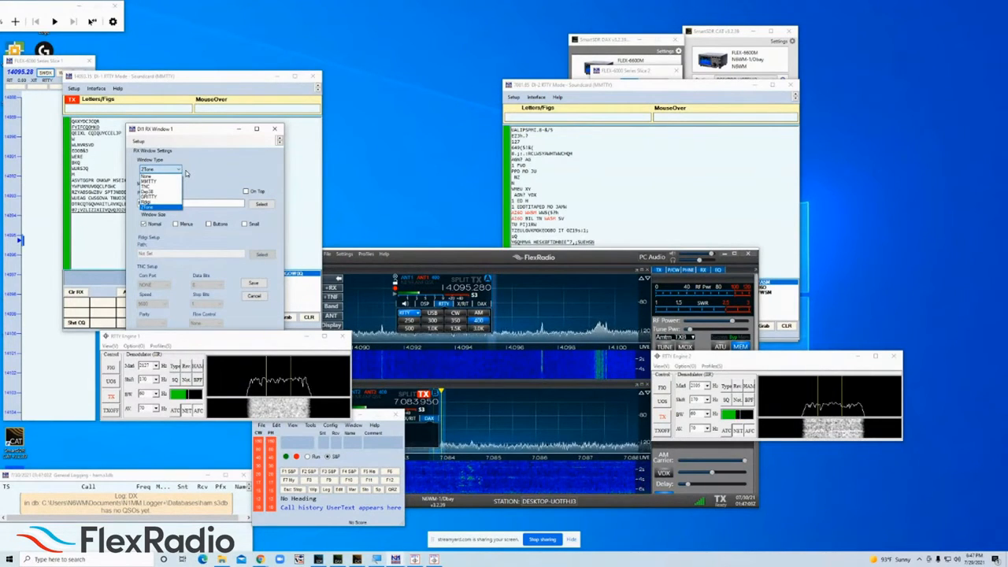
left_click(196, 173)
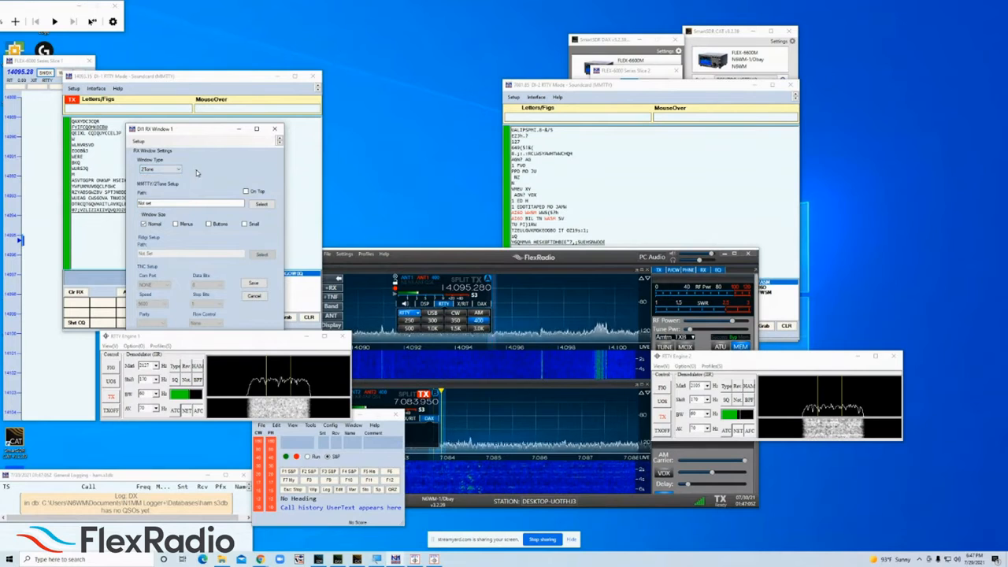
Step: Set the MMTTY/2Tone path of DI1 RX Window 1 to 2Tone64 in the 2Tone-a1 folder under Ham
left_click(261, 205)
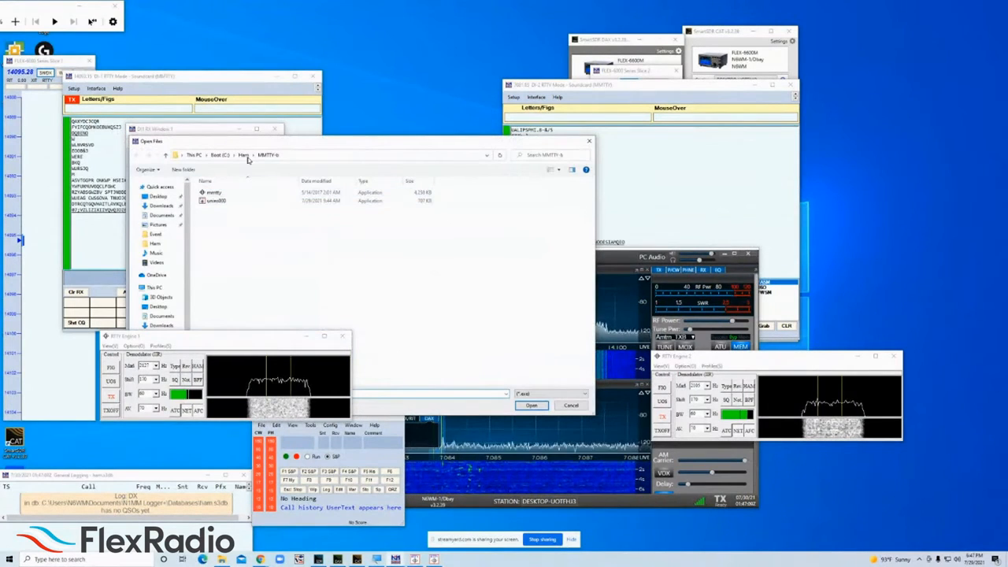
left_click(244, 155)
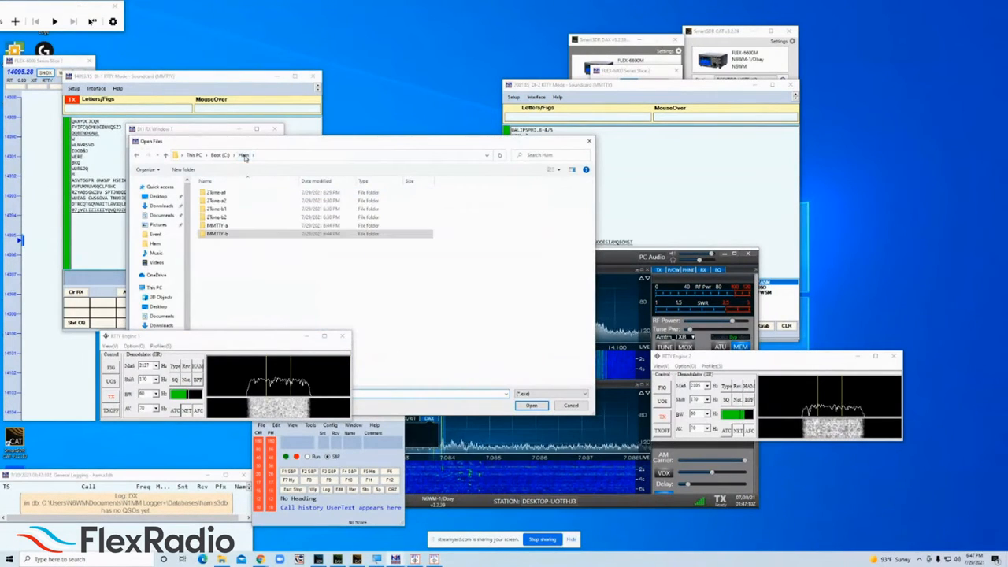
double_click(215, 193)
left_click(214, 202)
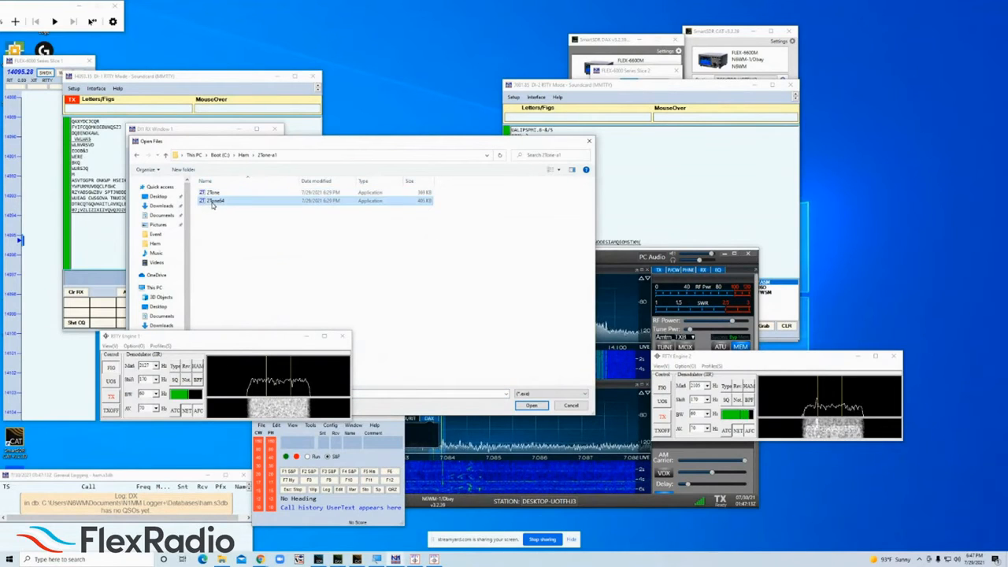
left_click(532, 406)
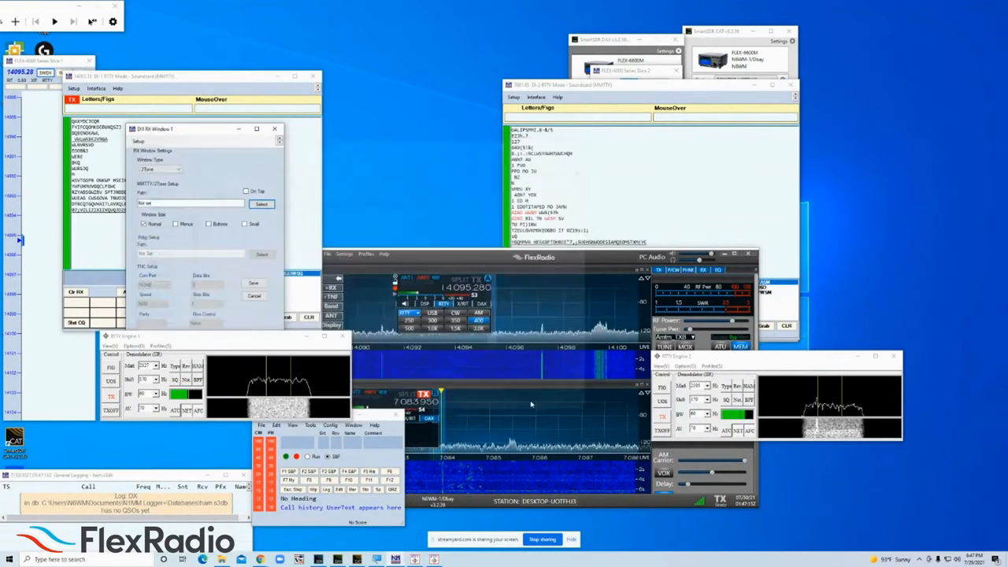
Step: Move DI1 RX Window 1 higher, save its settings and accept that it closes and reopens
left_click_drag(188, 135, 193, 49)
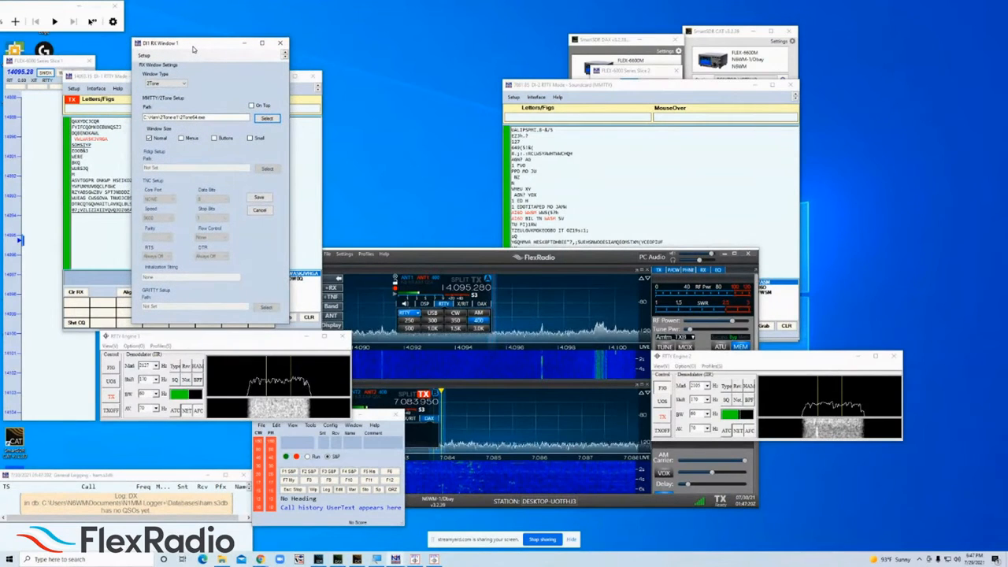
left_click(261, 198)
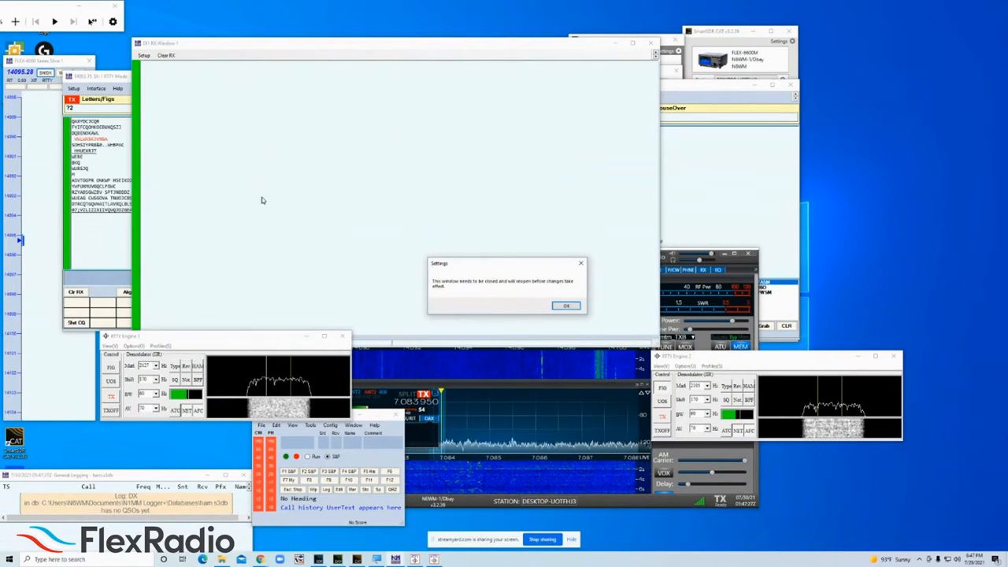
left_click(561, 304)
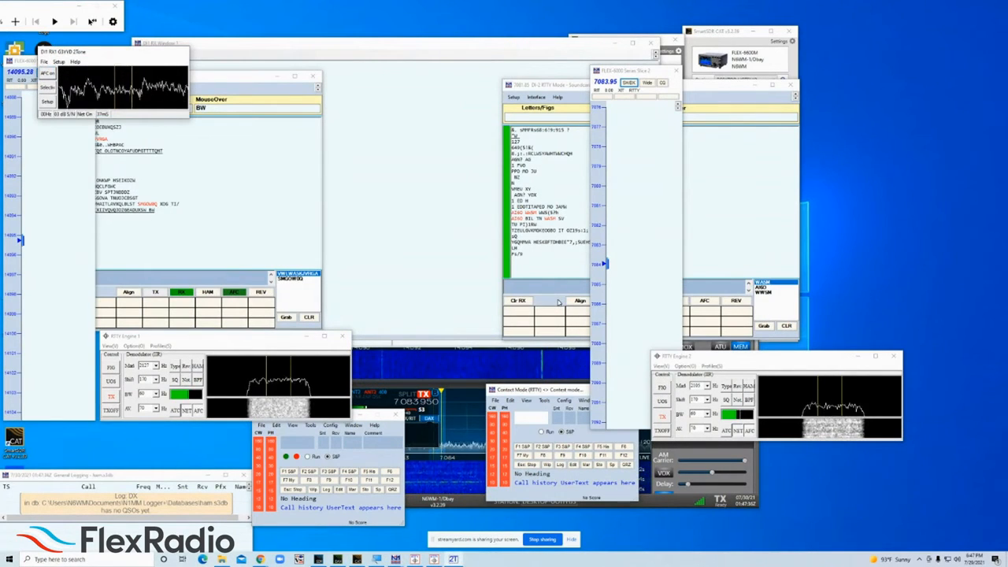
Step: Move the DI1 2Tone window over the DI-1 RTTY window and open its settings
left_click(371, 67)
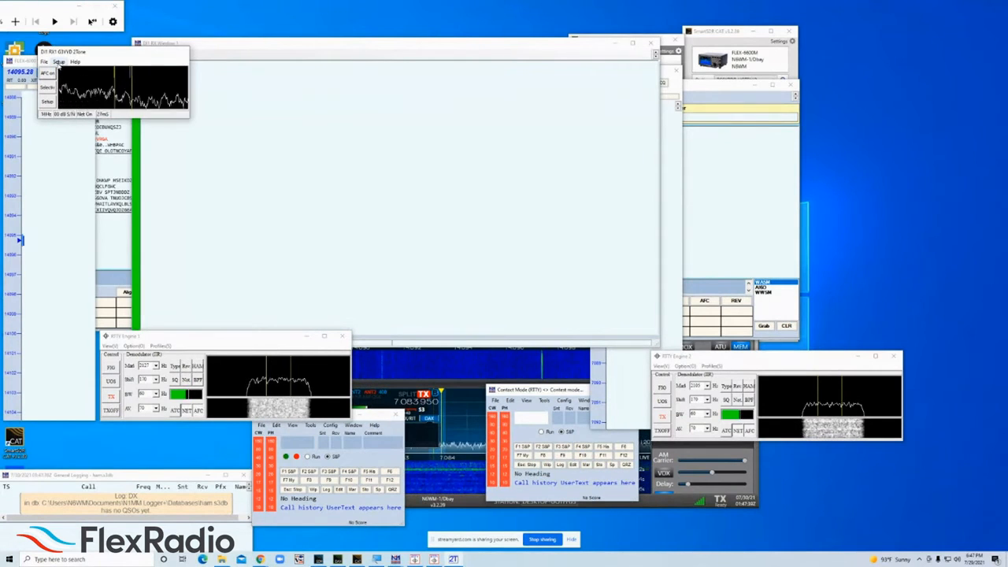
left_click_drag(93, 54, 234, 201)
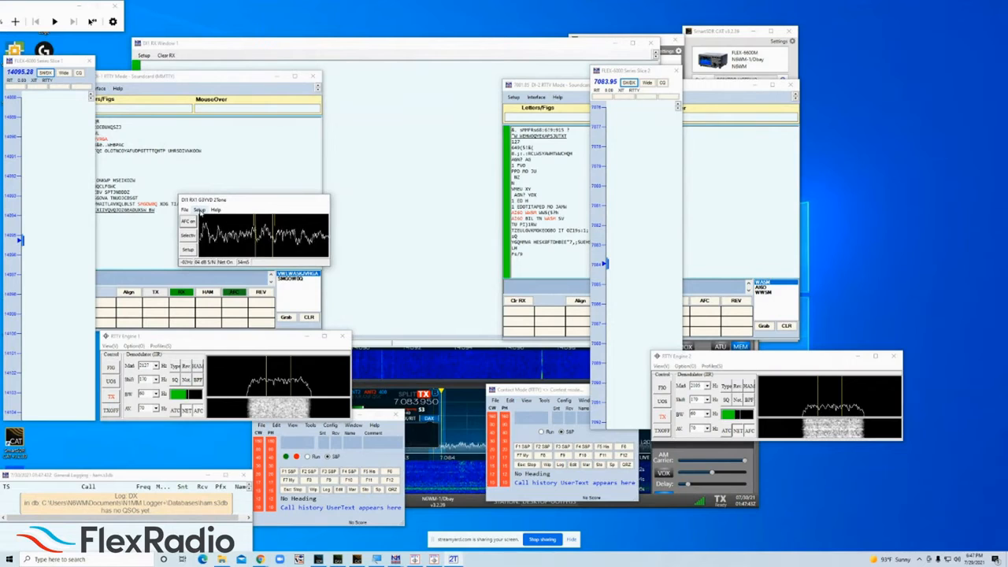
left_click(200, 210)
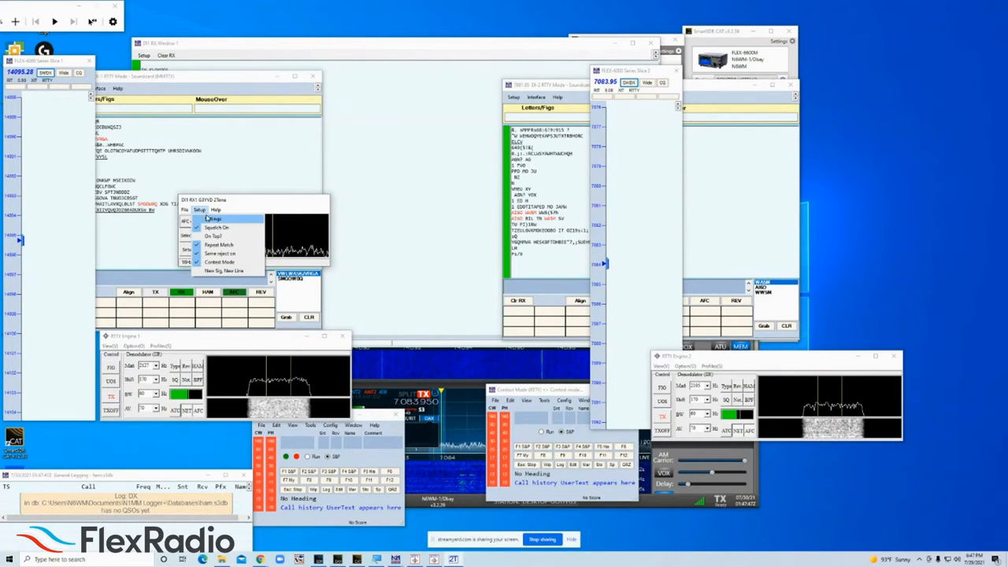
left_click(211, 218)
Step: Choose DAX Audio RX 1 as the receive device in the 2Tone settings and apply it
left_click_drag(321, 294, 323, 160)
scroll(318, 197, "down", 5)
scroll(319, 197, "down", 5)
scroll(319, 196, "down", 8)
scroll(319, 196, "down", 6)
scroll(321, 196, "down", 4)
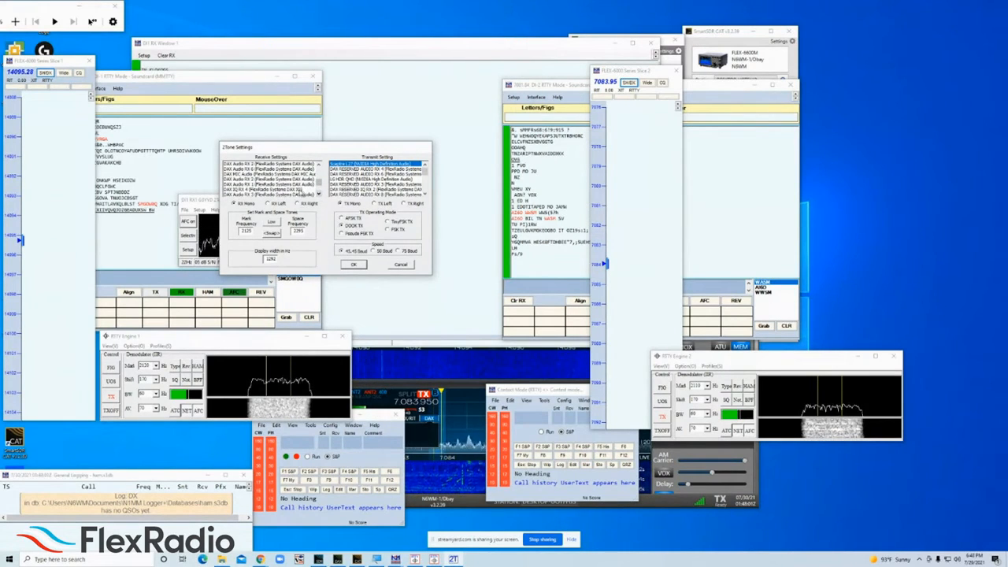
left_click(292, 184)
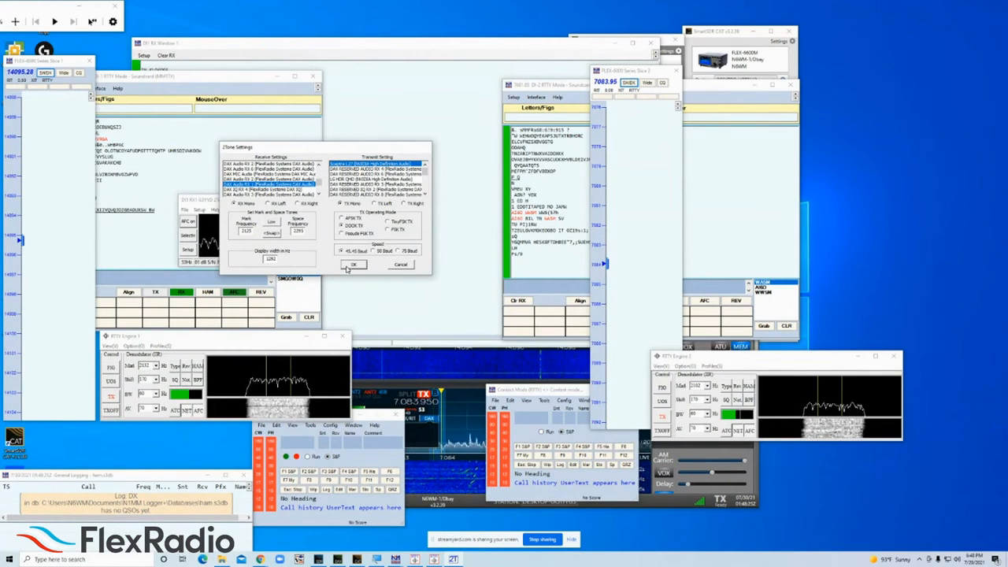
left_click(349, 265)
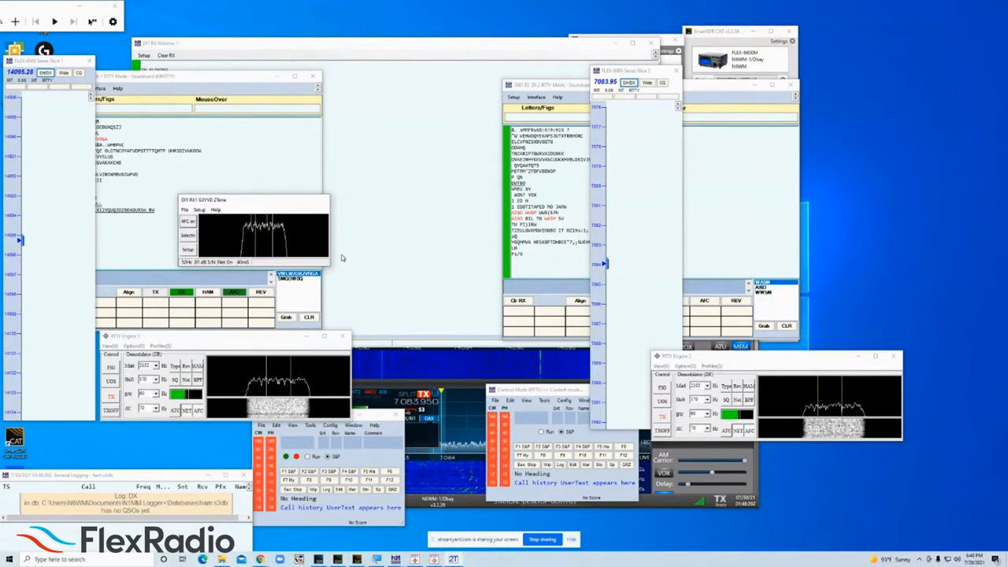
Step: Place the DI1 2Tone window below the RTTY Engine 1 window and shift DI1 RX Window 1 slightly away from the band map
left_click_drag(226, 200, 144, 426)
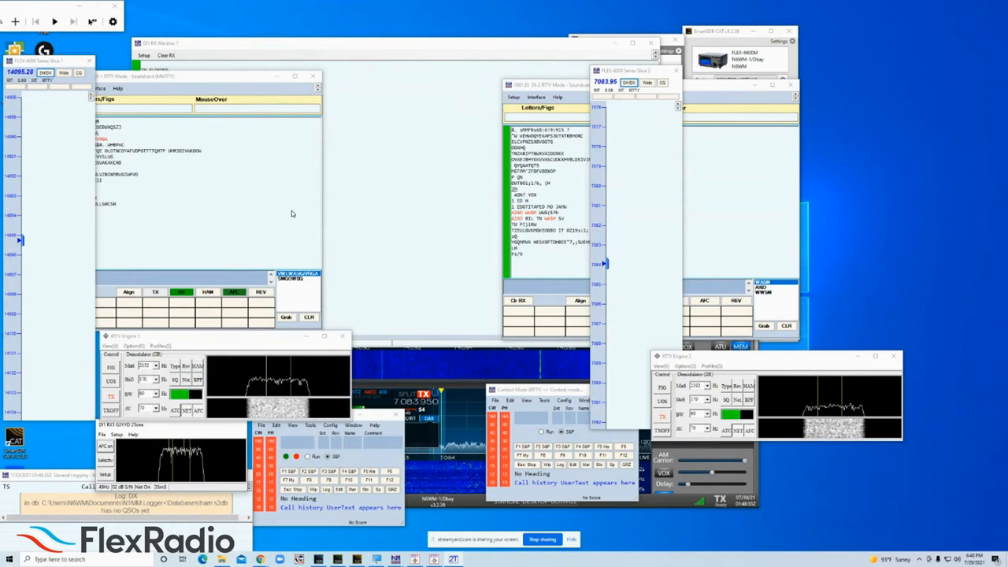
left_click(365, 66)
mouse_move(390, 44)
left_mouse_down()
mouse_move(398, 28)
mouse_move(289, 22)
mouse_move(411, 47)
left_mouse_up()
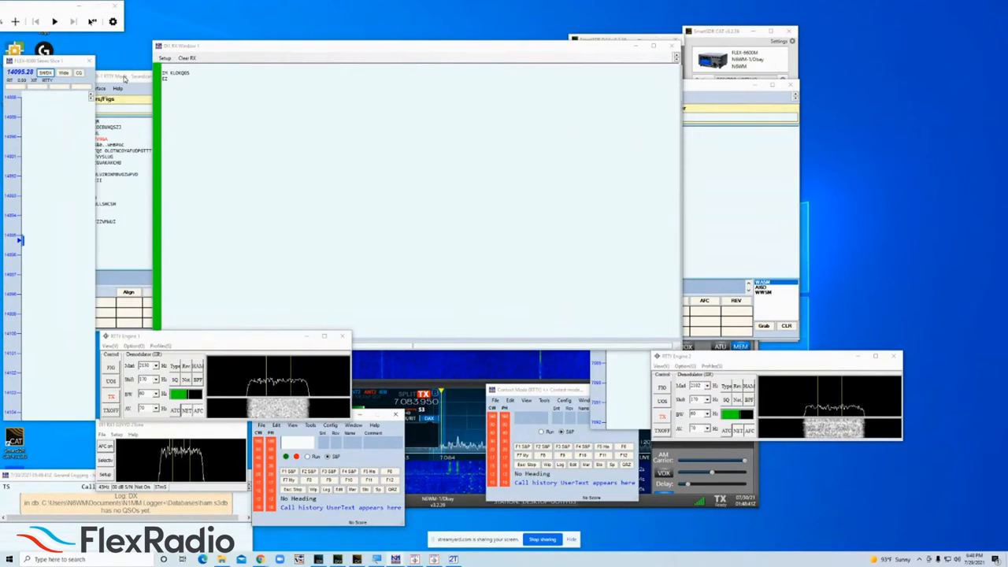
Step: Move the DI-1 RTTY window on top of DI1 RX Window 1 and shift the DI-2 RTTY window outward, clear of it
left_click(124, 77)
left_click_drag(124, 76, 239, 47)
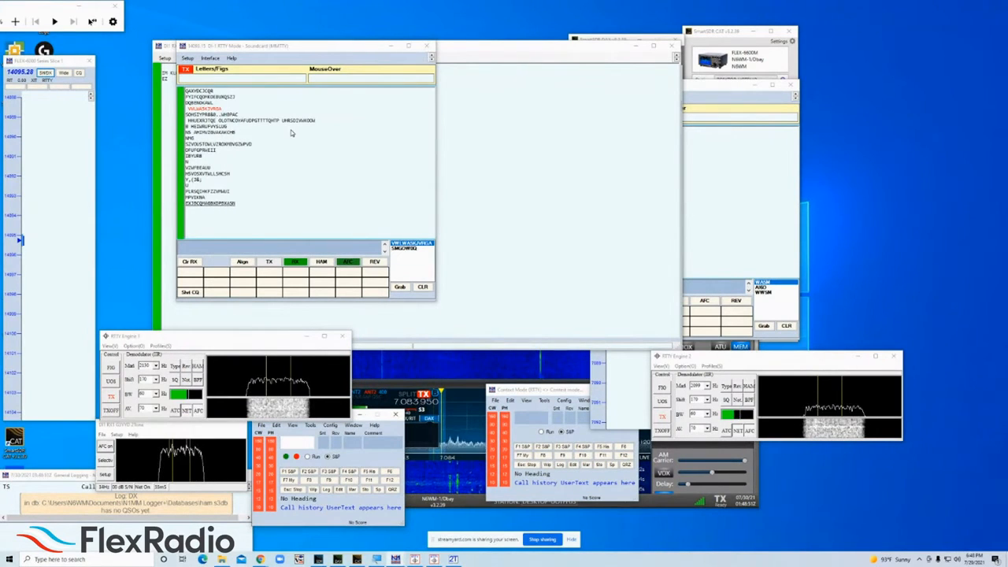
left_click_drag(697, 84, 881, 87)
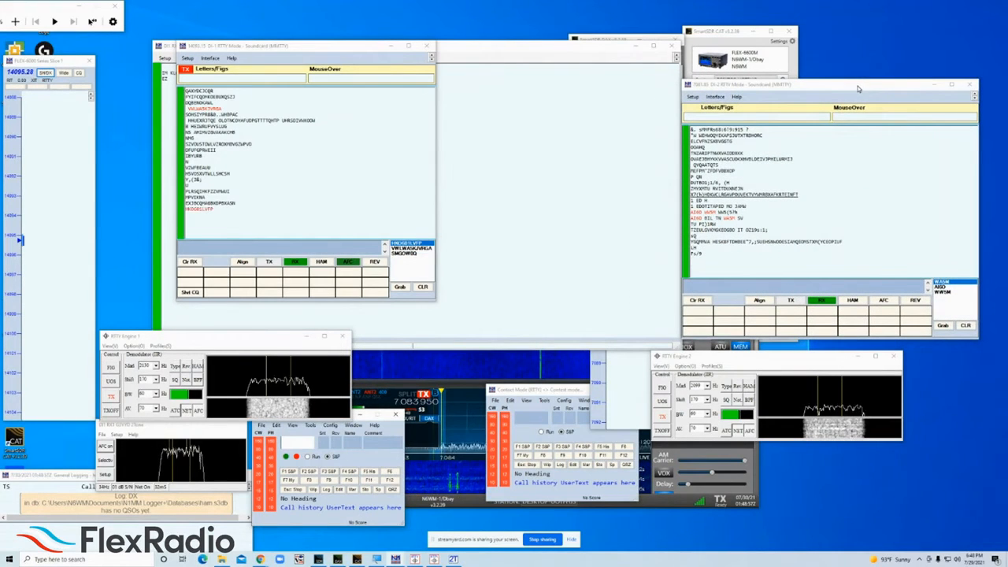
Step: Open an additional RX window for the DI-2 RTTY window
left_click(691, 97)
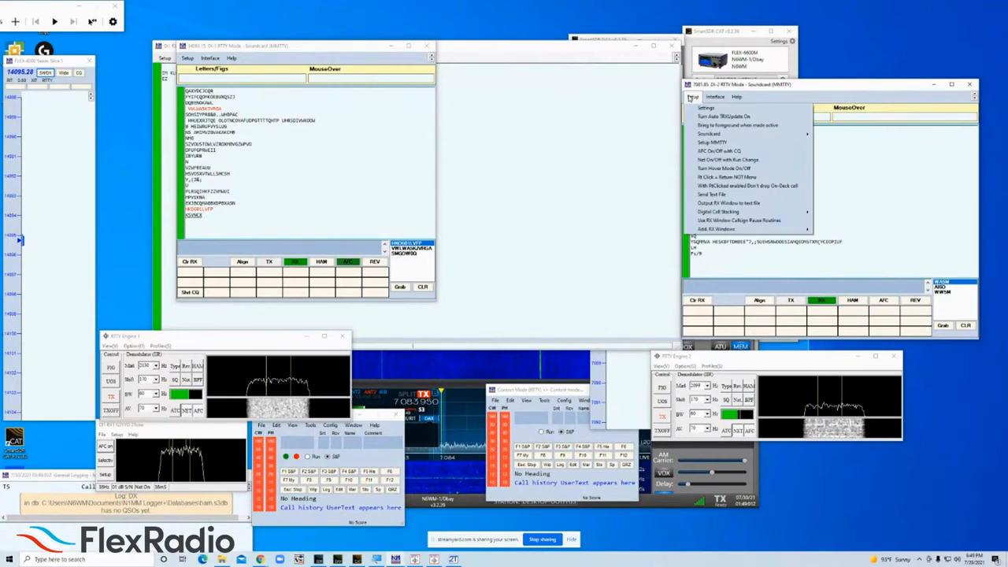
mouse_move(735, 229)
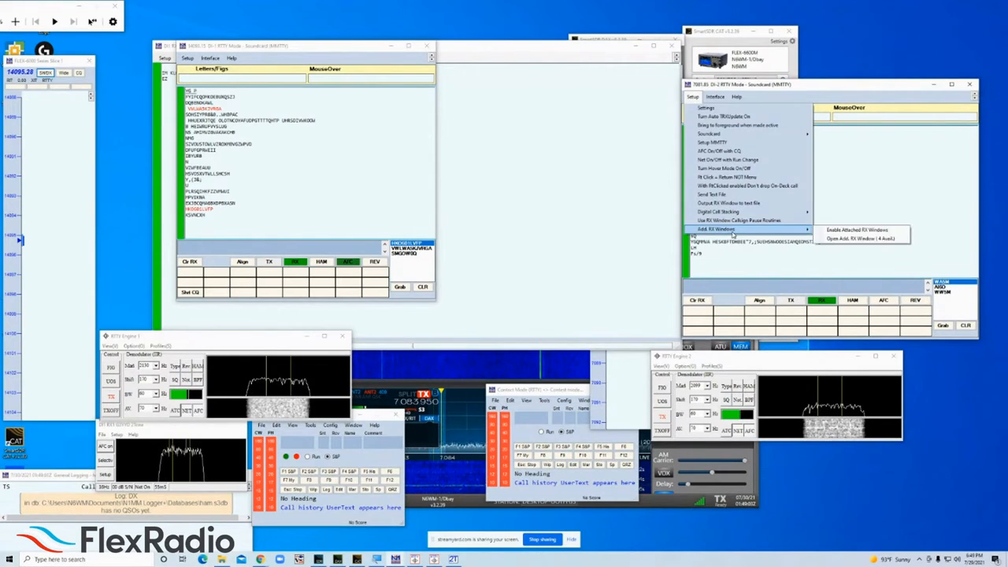
left_click(867, 241)
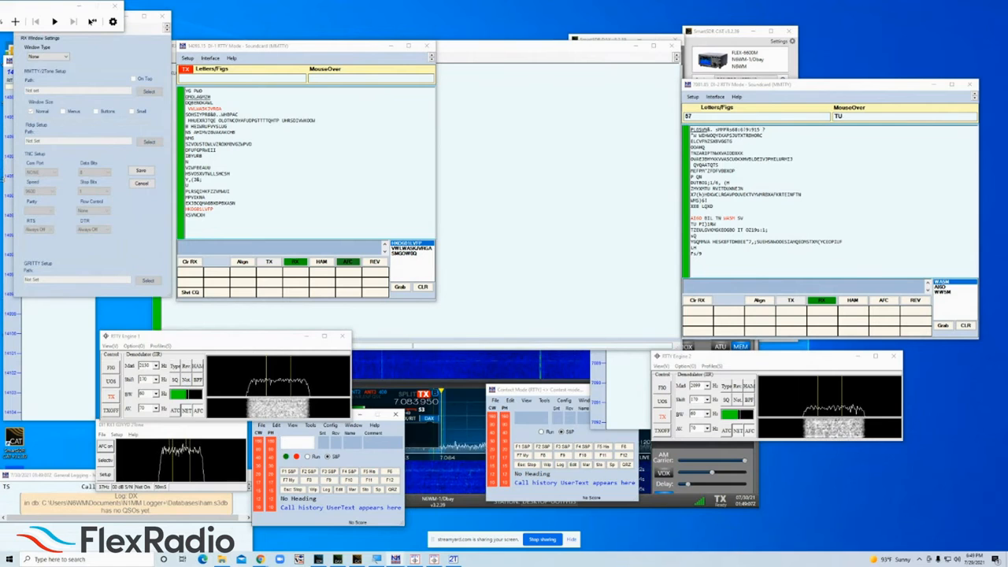
Step: Set the type of DI2 RX Window 1 to 2Tone, select the 2Tone program from another 2Tone folder in Ham, and save
left_click(63, 57)
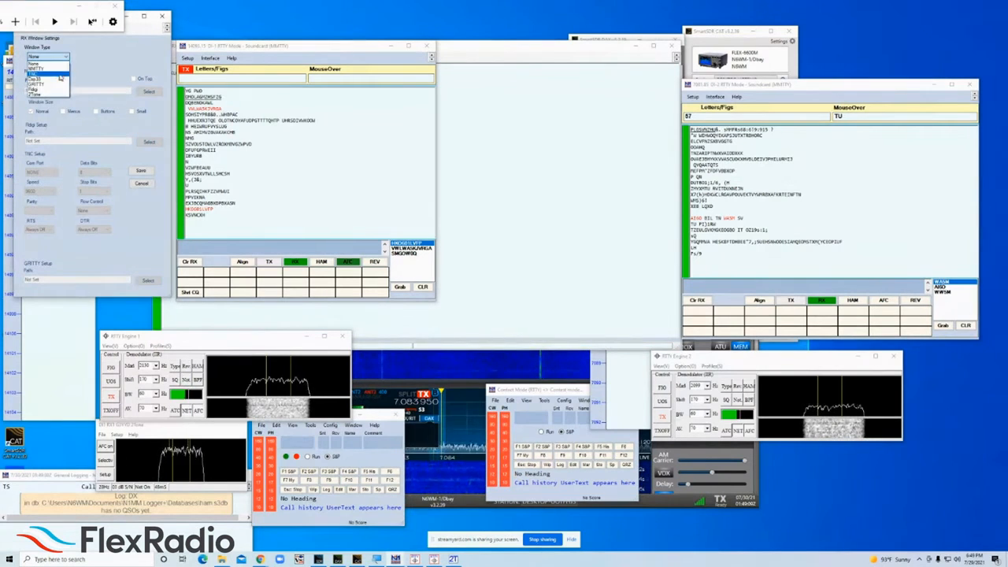
left_click(61, 94)
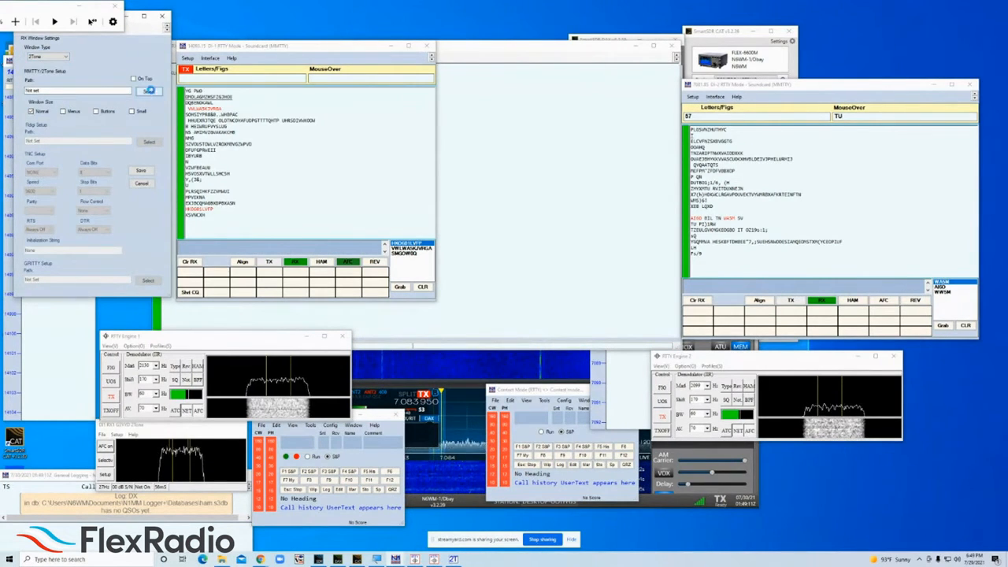
left_click(150, 92)
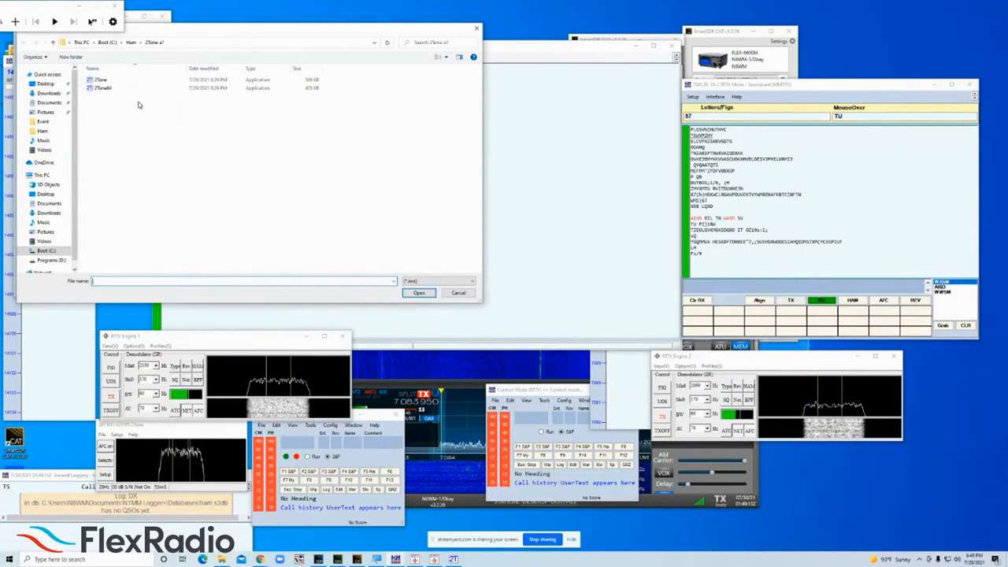
left_click(134, 43)
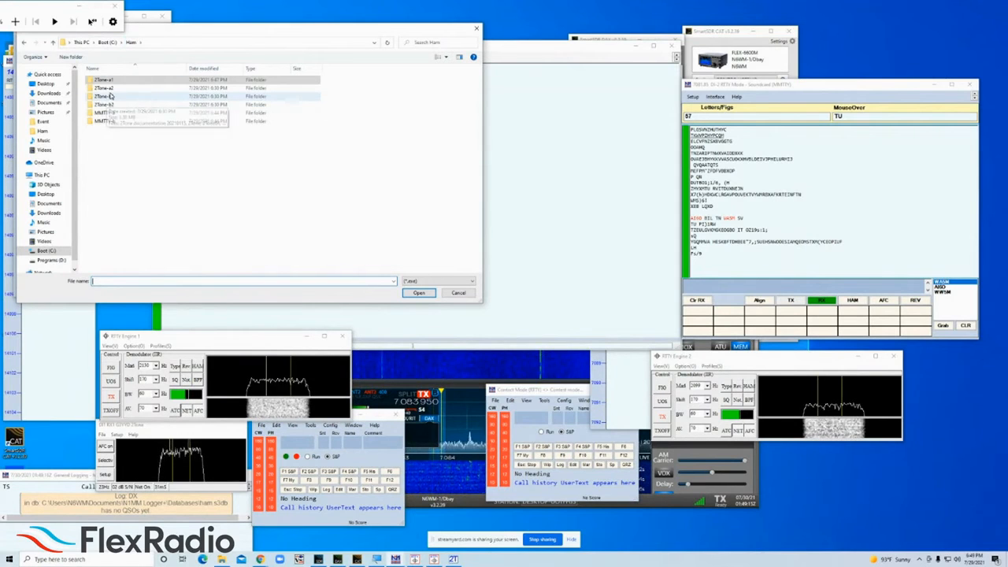
double_click(111, 90)
left_click(109, 89)
left_click(418, 293)
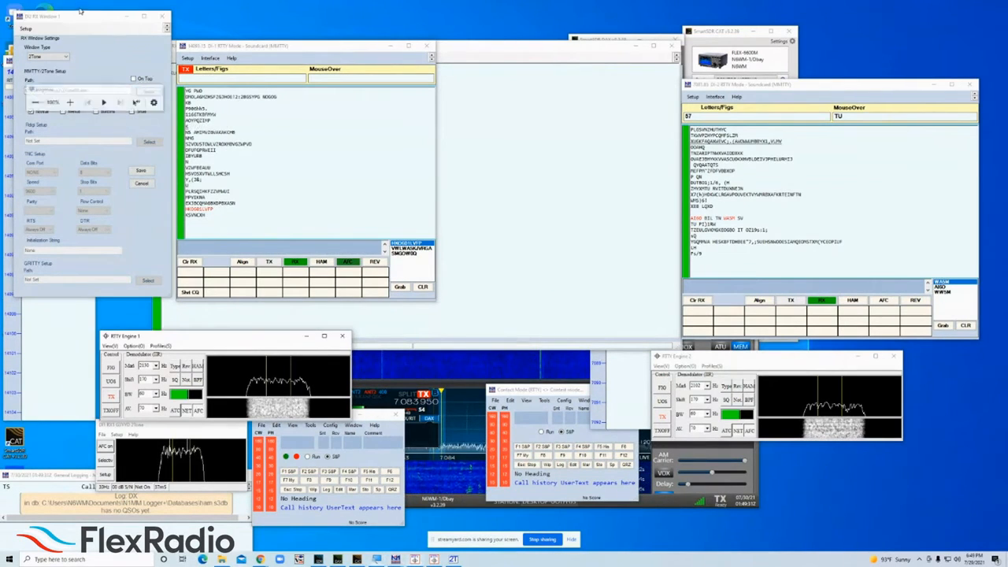
left_click(140, 172)
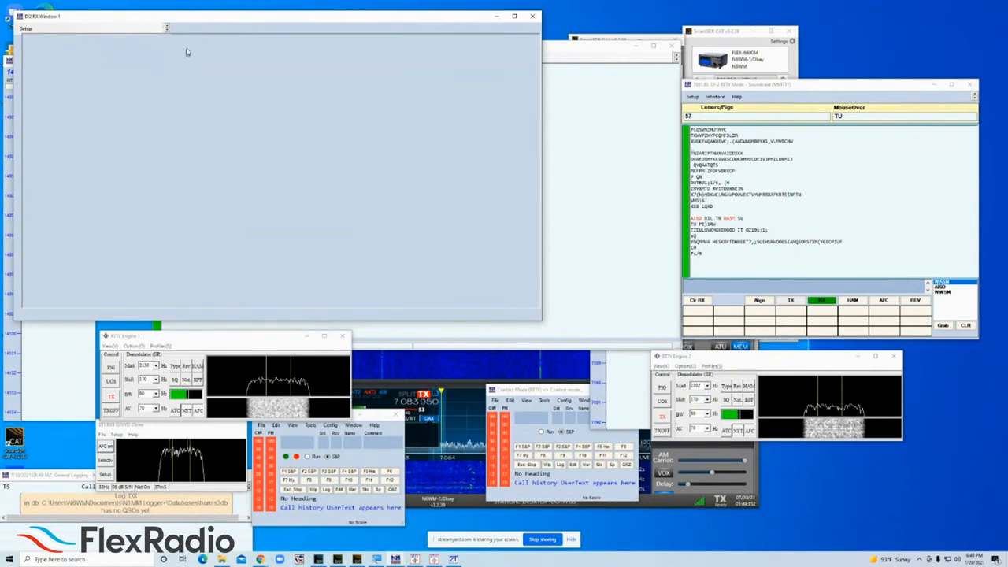
left_click(567, 306)
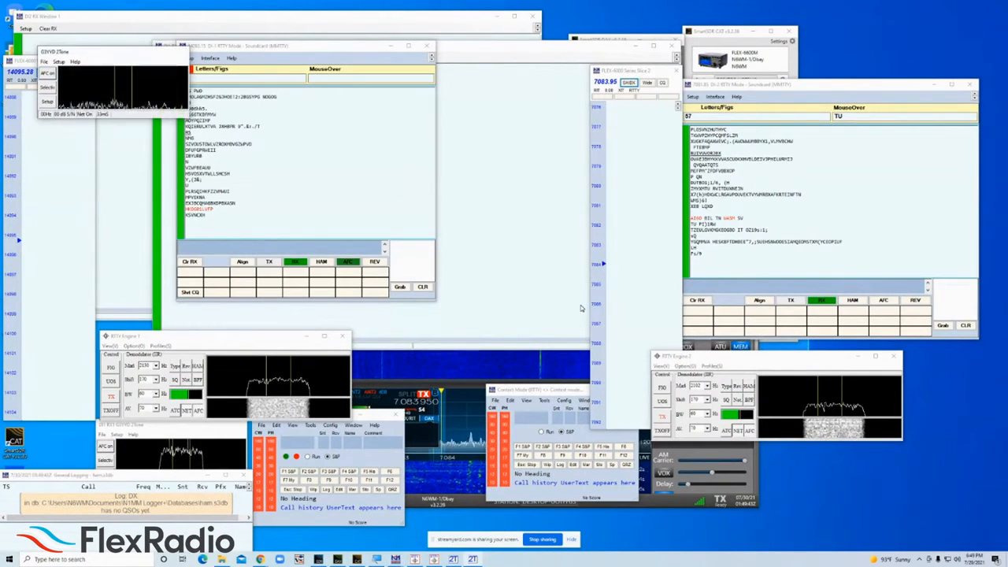
Step: Choose DAX Audio RX 2 as the DI2 2Tone receive device and place that 2Tone window below the RTTY Engine 2 window
left_click_drag(70, 52, 674, 258)
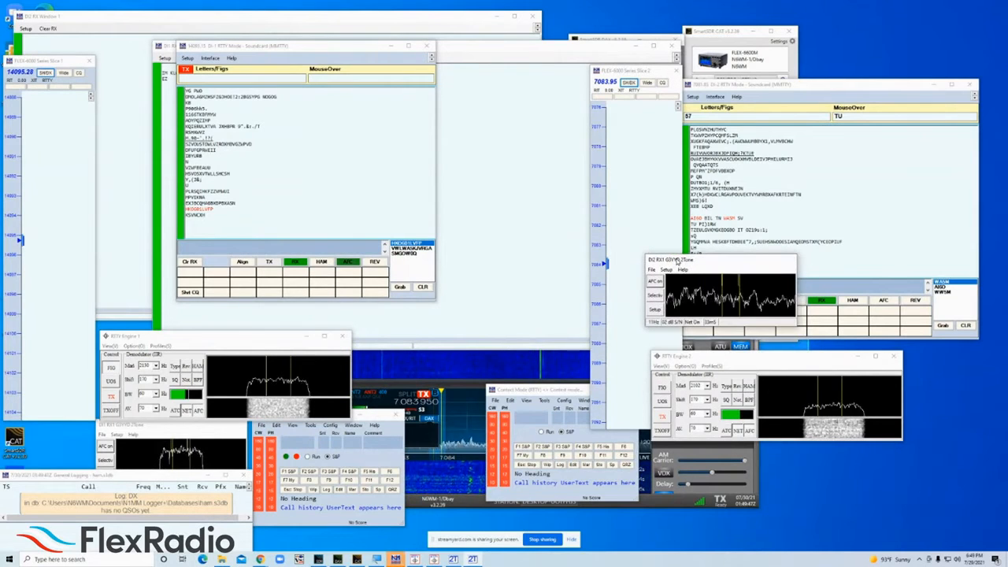
left_click(666, 269)
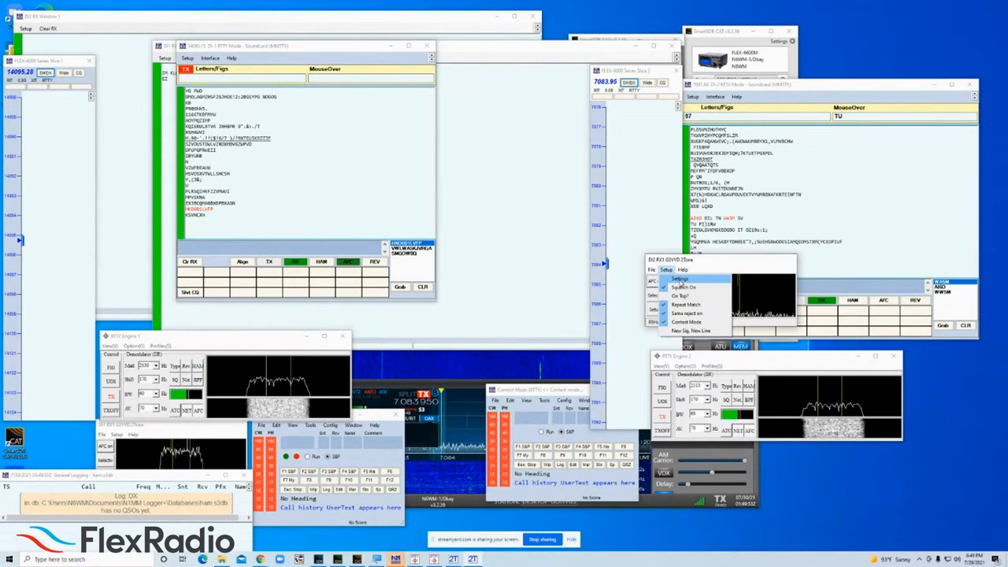
left_click(679, 281)
left_click_drag(756, 353, 498, 253)
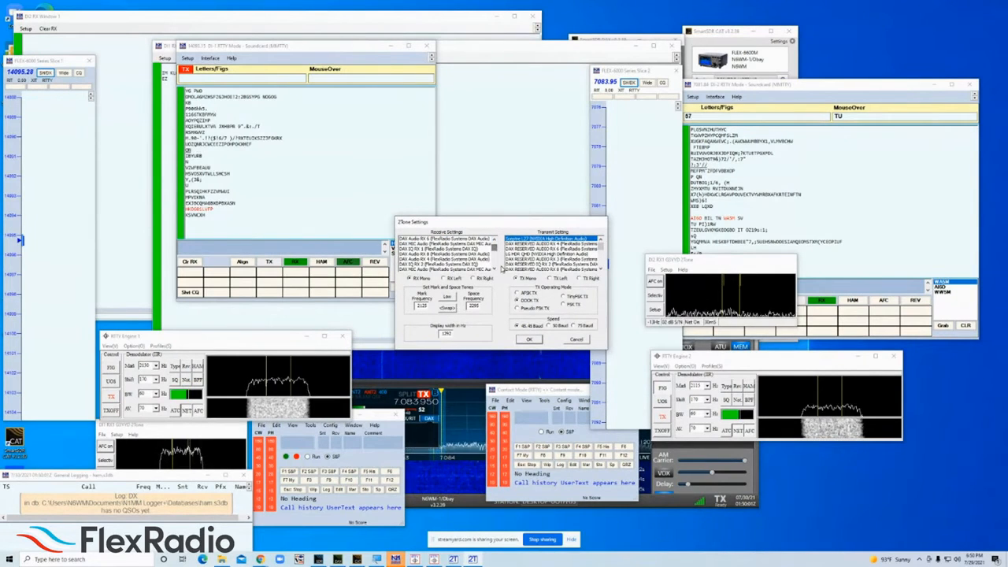
left_click(494, 268)
left_click(494, 269)
left_click(494, 269)
left_click(494, 268)
left_click(494, 269)
left_click(494, 269)
left_click(494, 268)
left_click(494, 269)
left_click(494, 269)
left_click(494, 269)
left_click(494, 268)
left_click(494, 268)
left_click(482, 265)
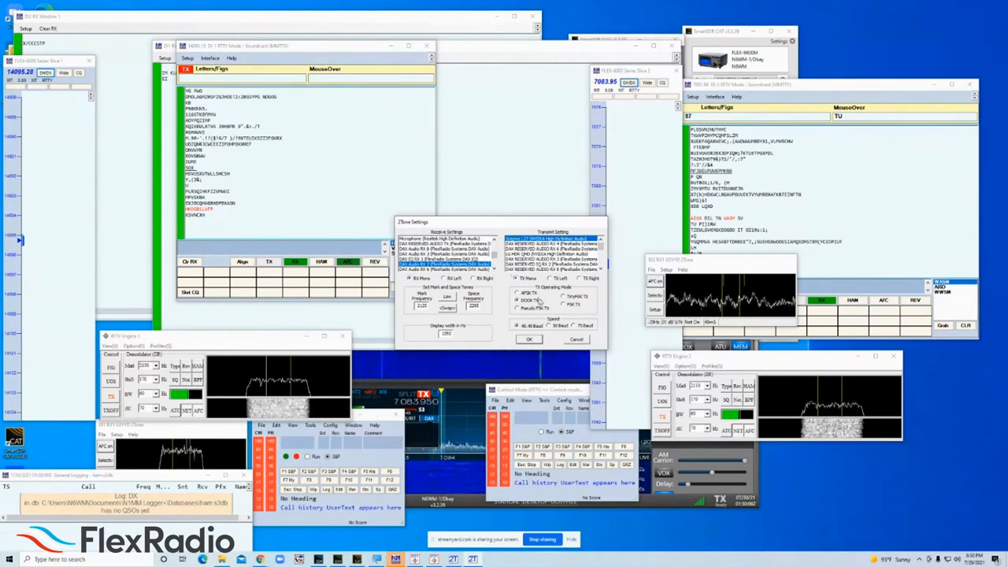
left_click(529, 341)
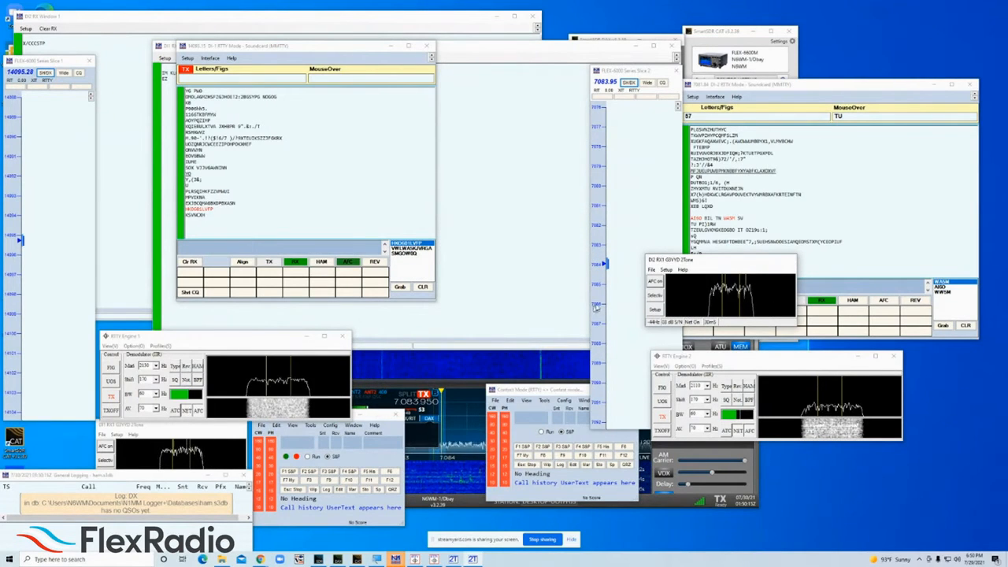
left_click_drag(705, 260, 810, 453)
Step: Enable attached RX windows for the DI-2 RTTY window
left_click(748, 85)
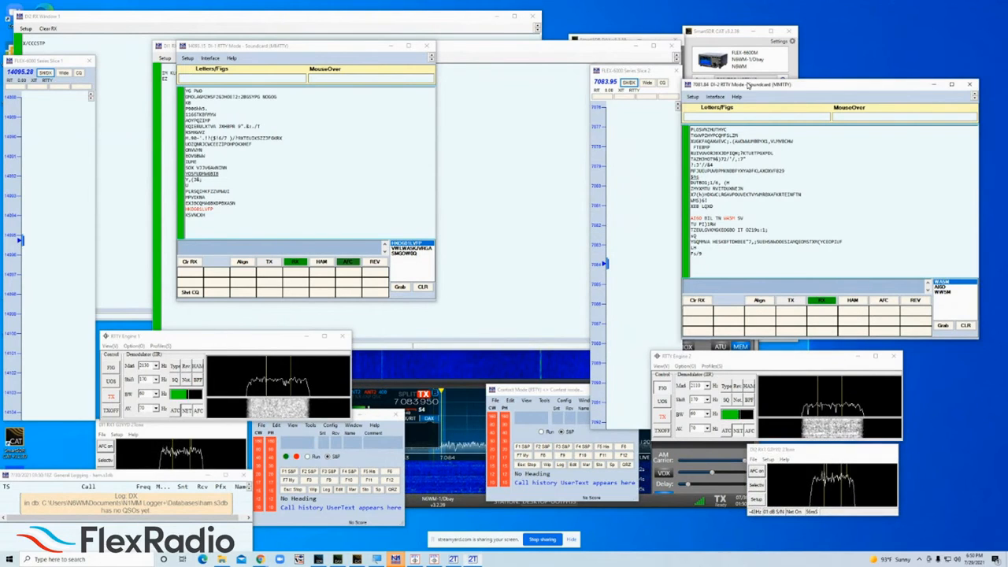
left_click(700, 96)
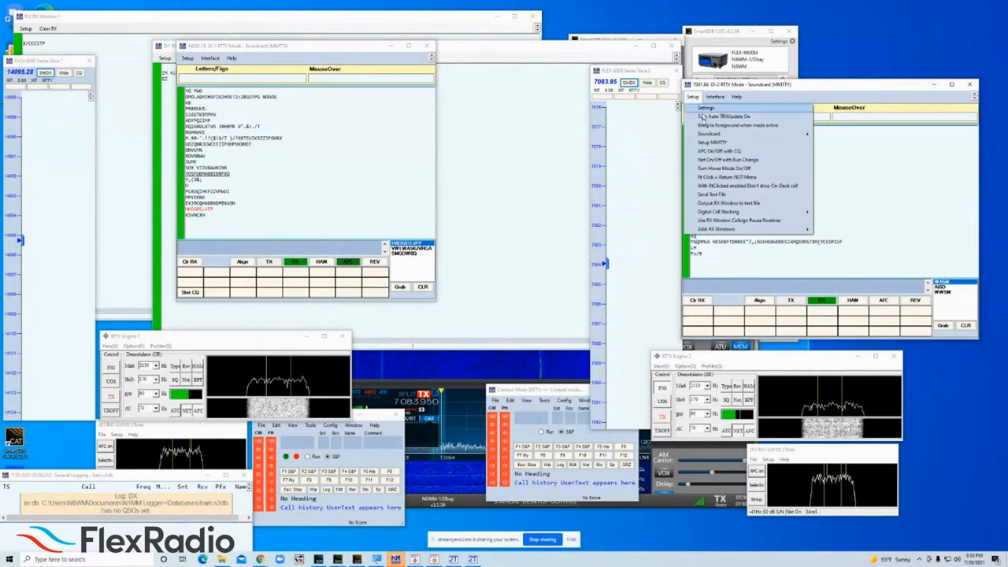
mouse_move(726, 230)
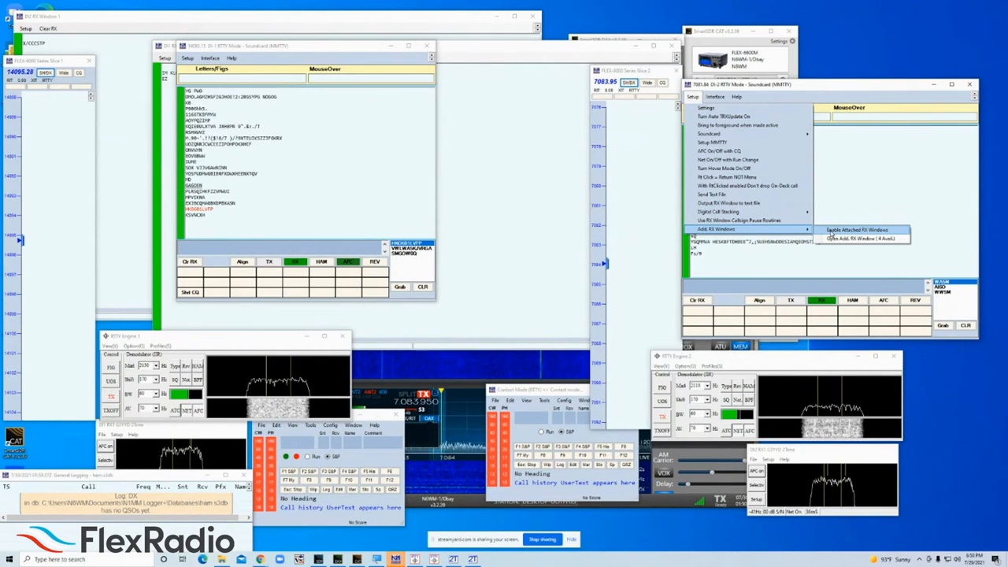
left_click(834, 230)
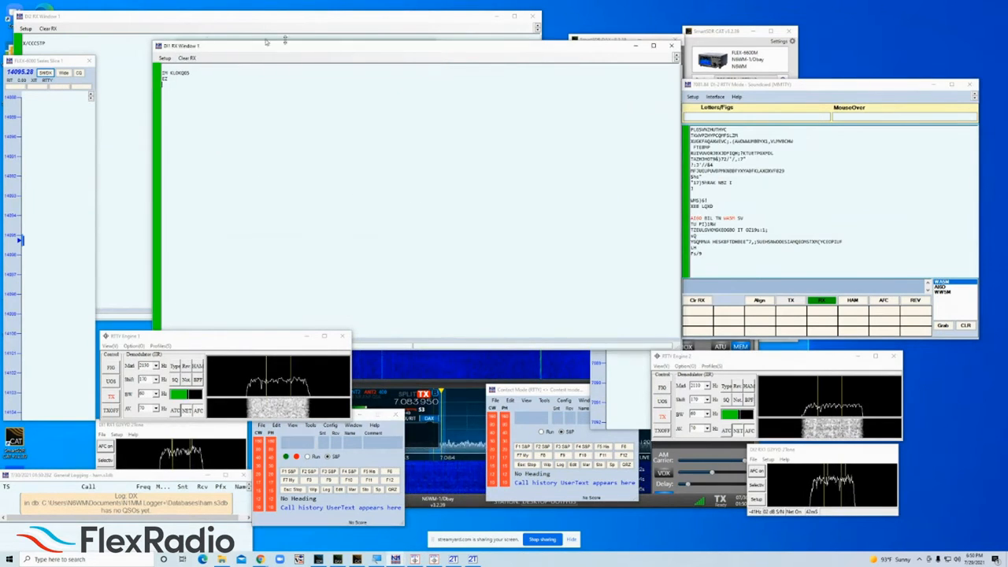
left_click(266, 40)
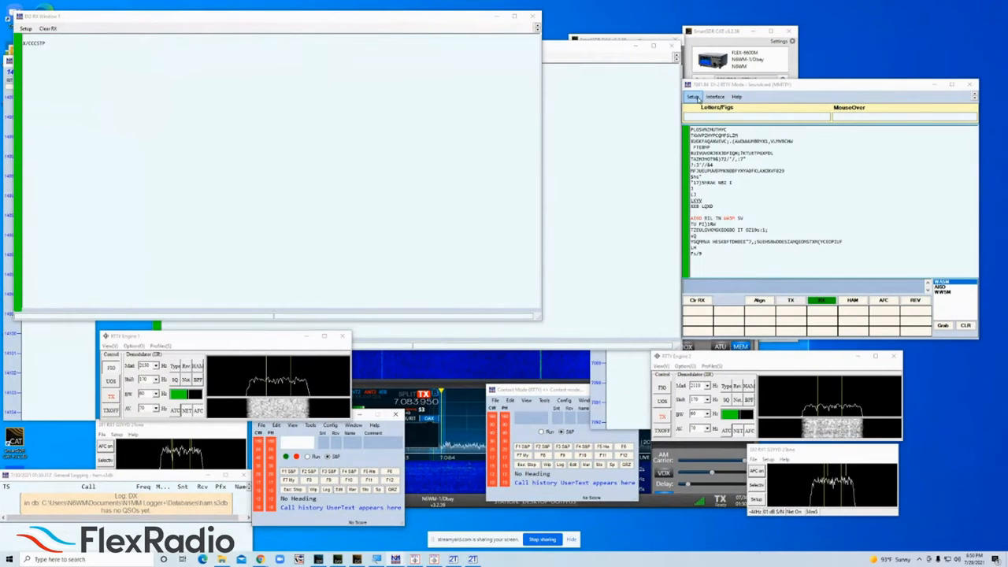
left_click(695, 97)
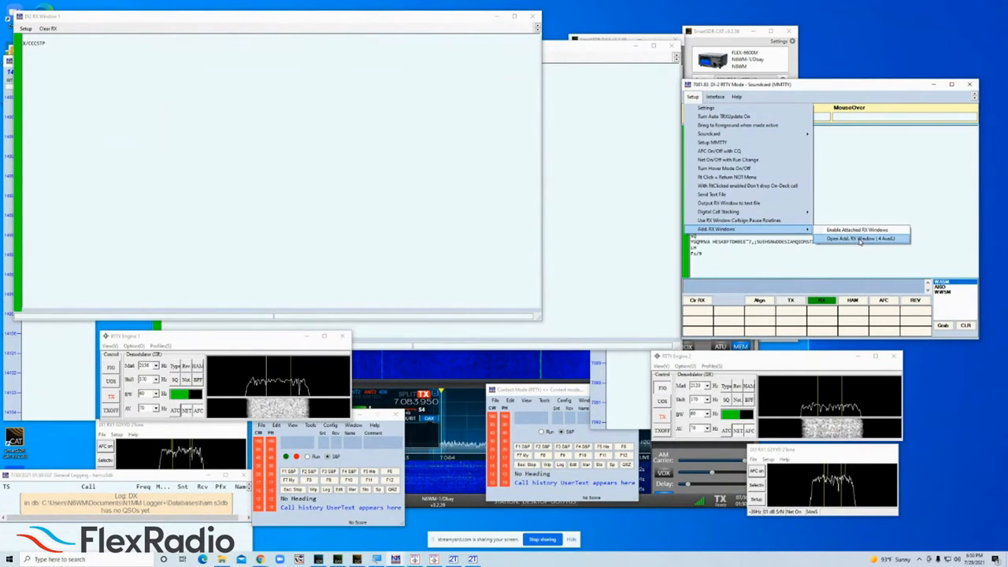
left_click(845, 230)
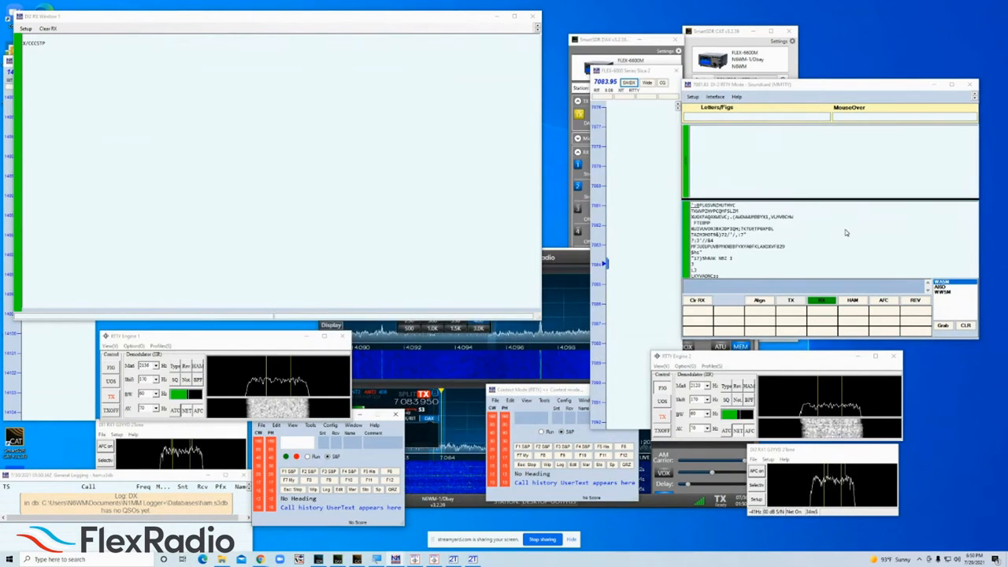
Step: Shift DI2 RX Window 1 clear of the band map and enable attached RX windows for the DI-1 RTTY window
left_click_drag(213, 17, 483, 48)
left_click(187, 57)
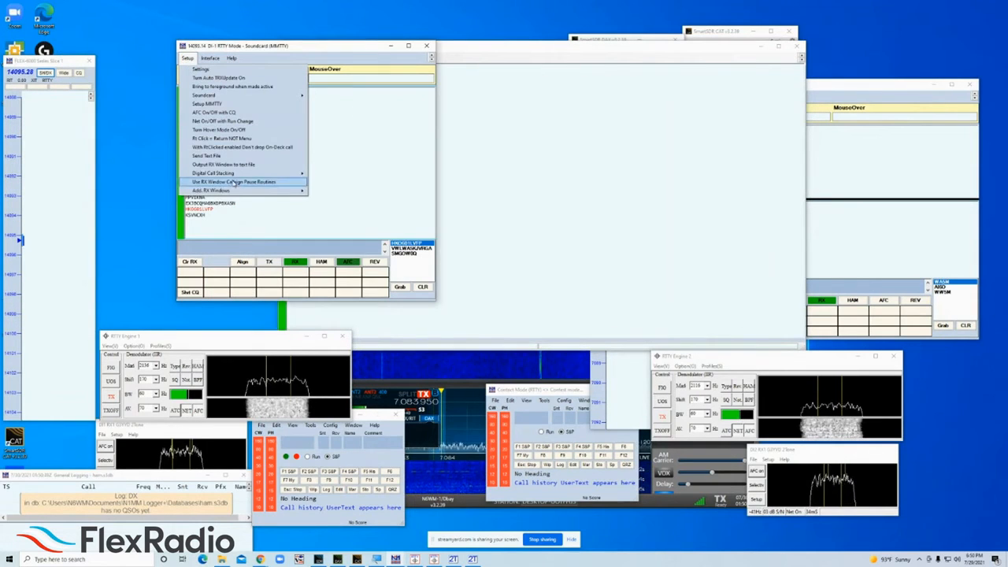
mouse_move(251, 192)
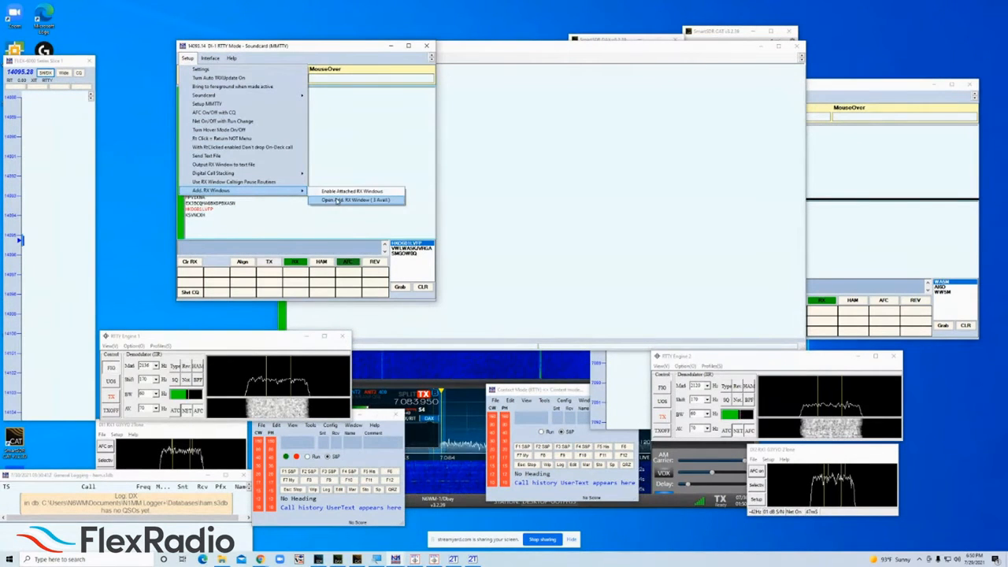
left_click(338, 200)
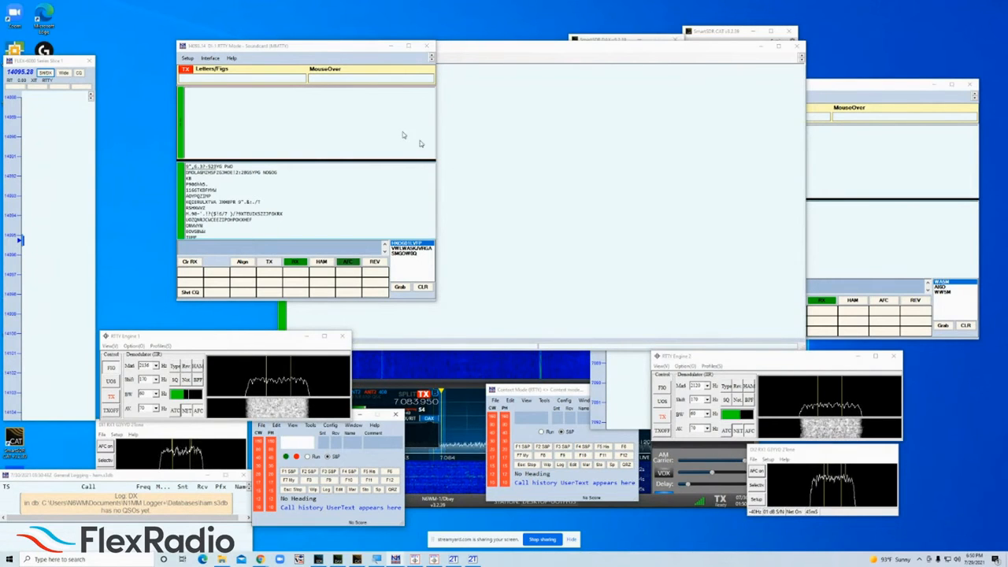
Step: Minimize the separate DI2 RX Window 1 and arrange the DI-1 and DI-2 RTTY windows side by side
left_click_drag(268, 40, 121, 65)
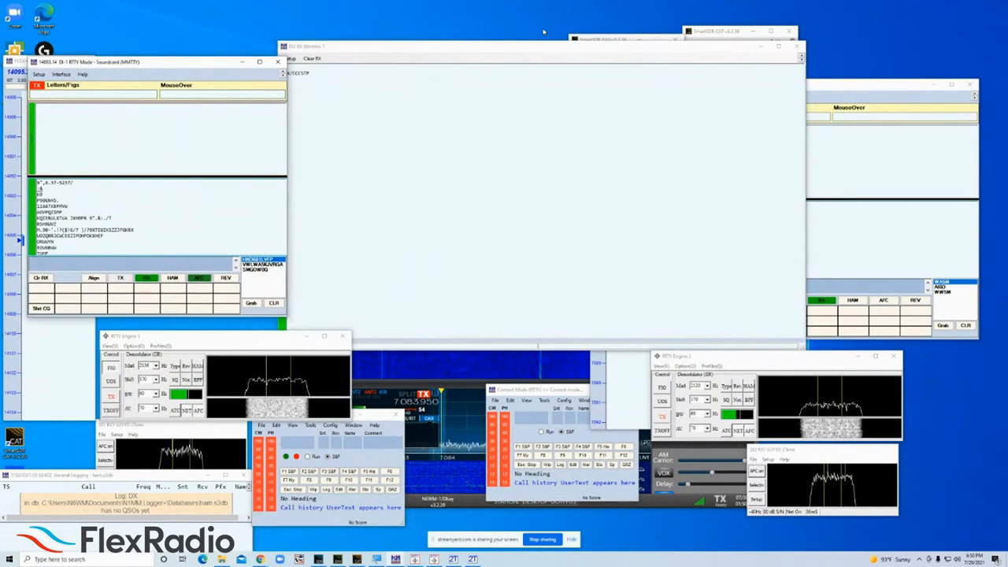
left_click(759, 46)
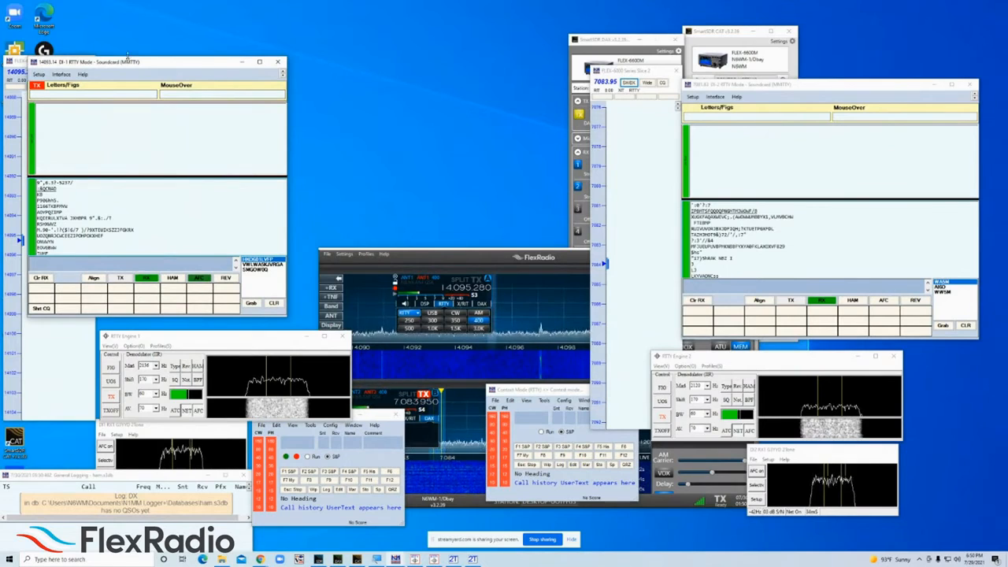
left_click_drag(111, 65, 211, 47)
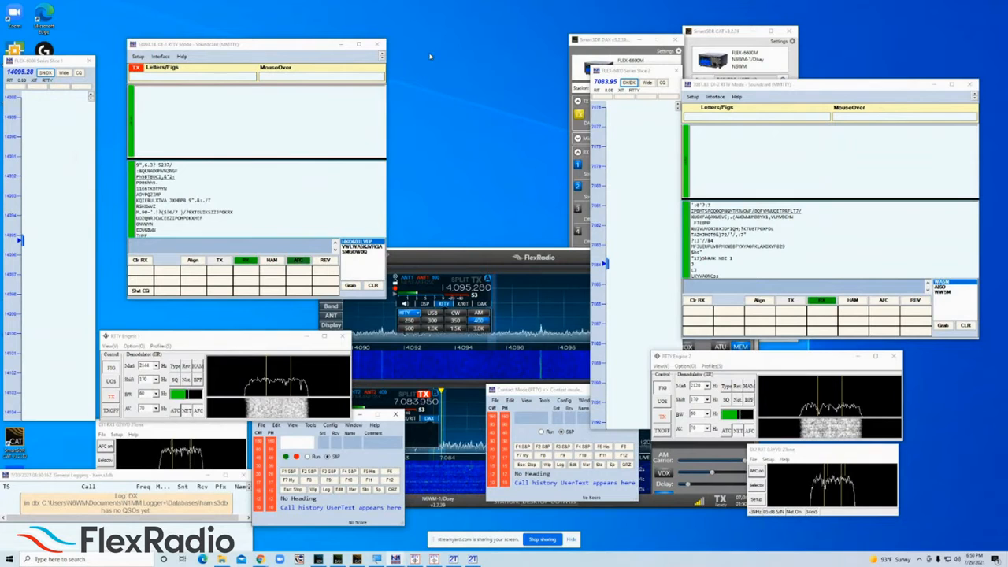
left_click_drag(814, 90, 572, 39)
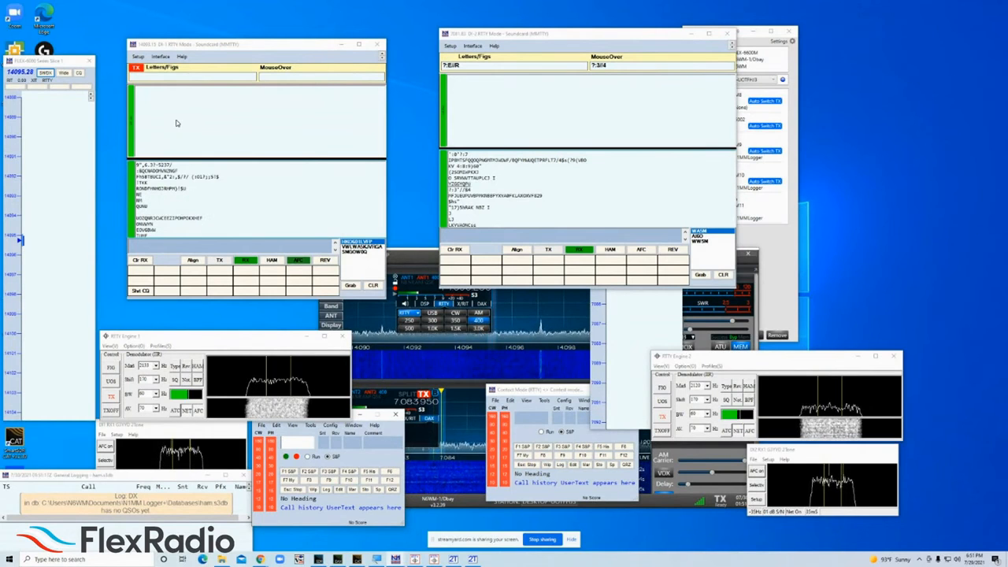
left_click_drag(222, 46, 233, 30)
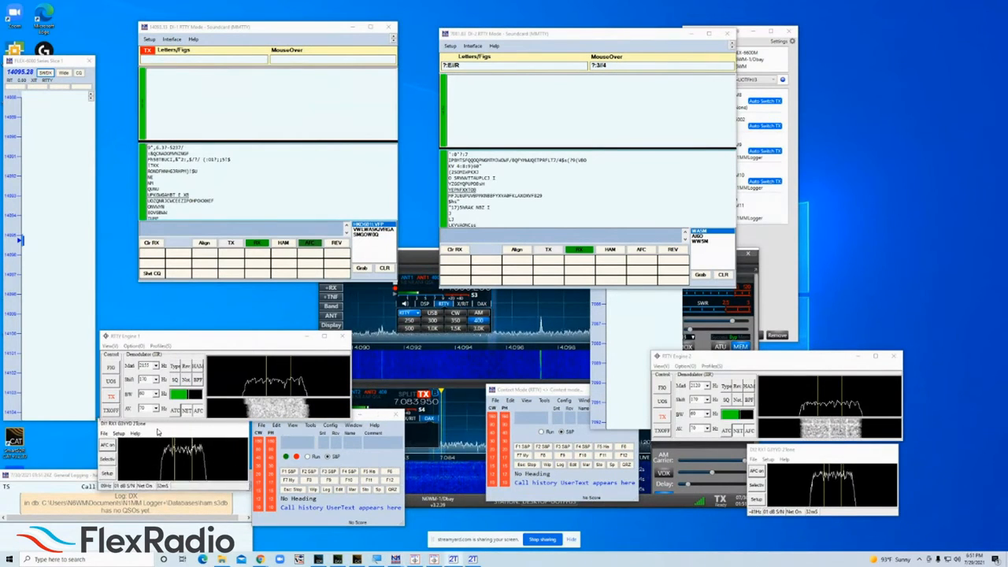
Step: Place the DI1 2Tone window just above RTTY Engine 1 and cycle its decoding mode through Flutter back to Selective
left_click_drag(153, 435, 164, 275)
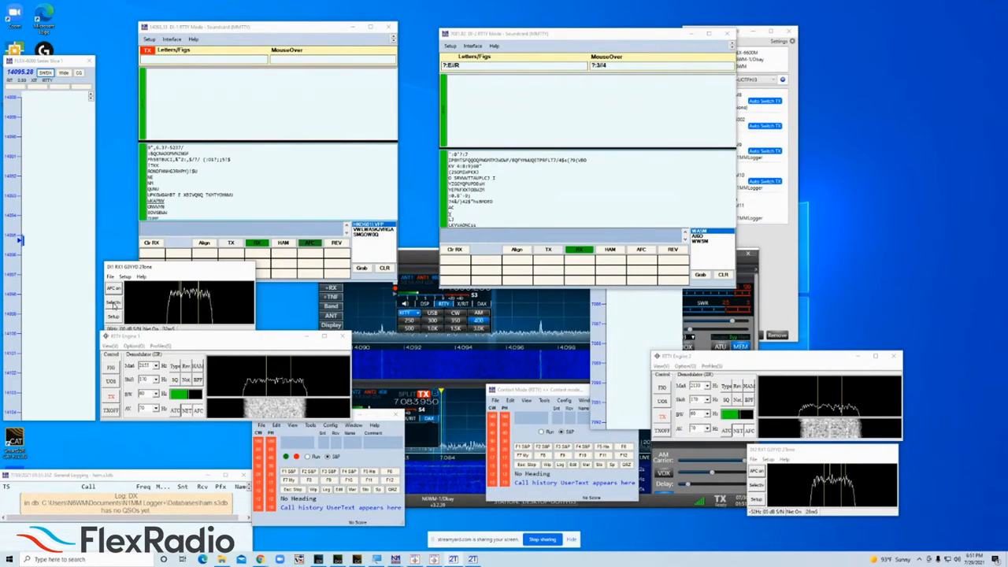
left_click_drag(145, 267, 156, 256)
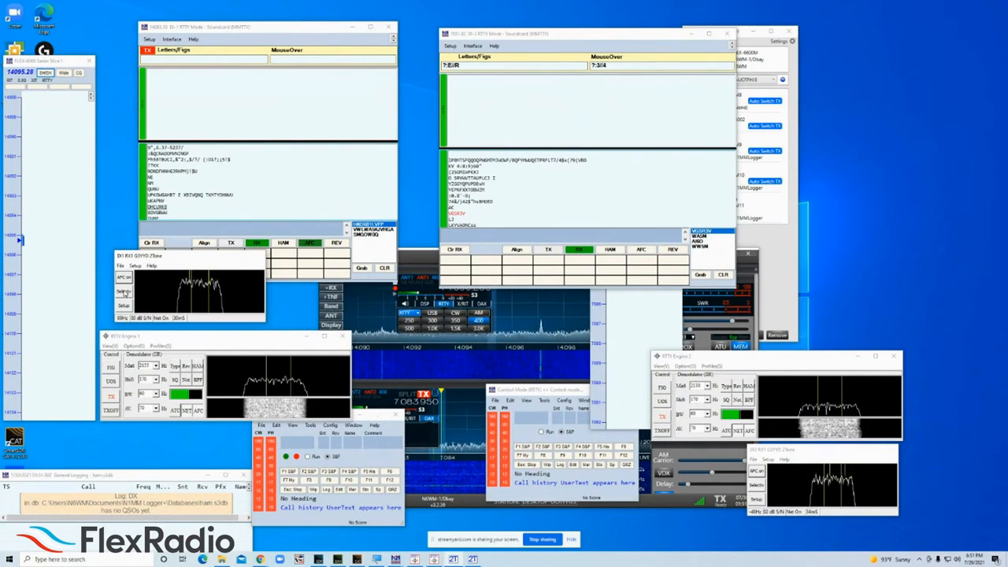
left_click(126, 293)
left_click(124, 289)
left_click(121, 294)
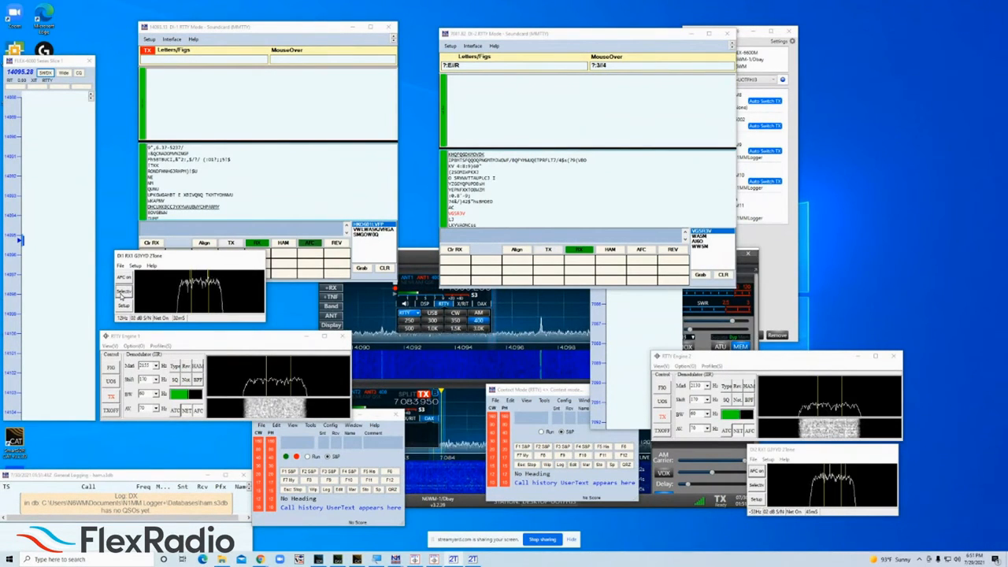
left_click(122, 294)
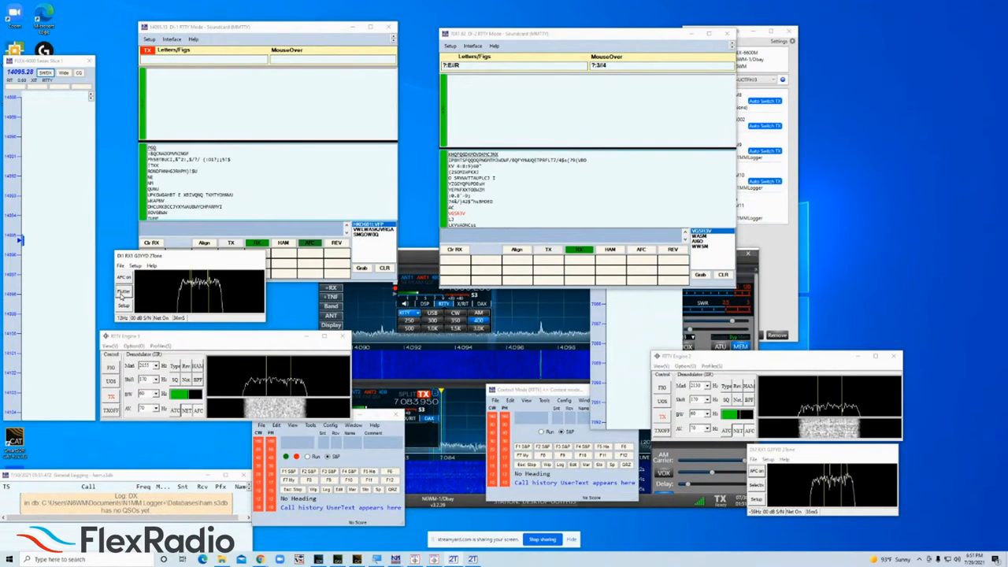
left_click(121, 294)
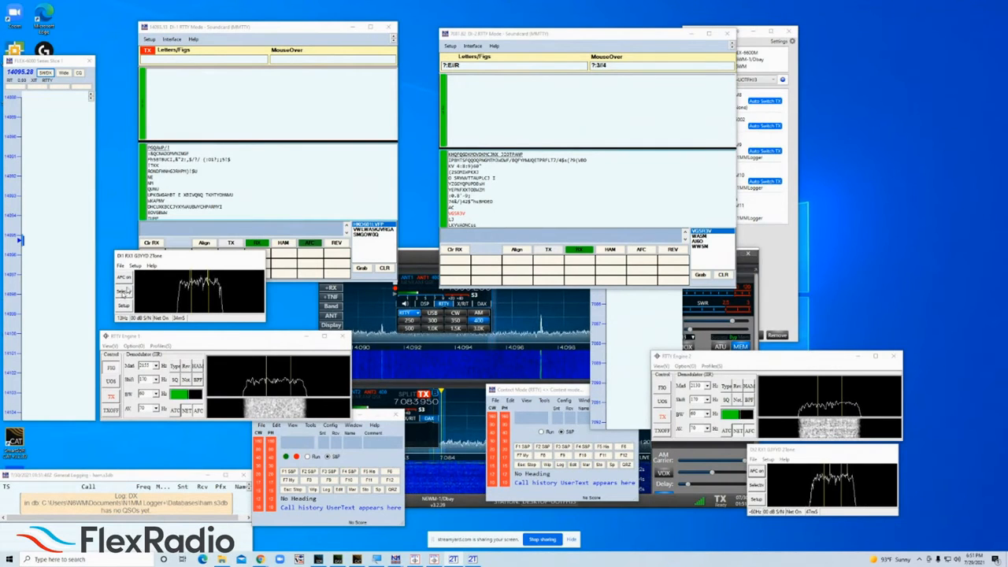
left_click_drag(149, 258, 136, 266)
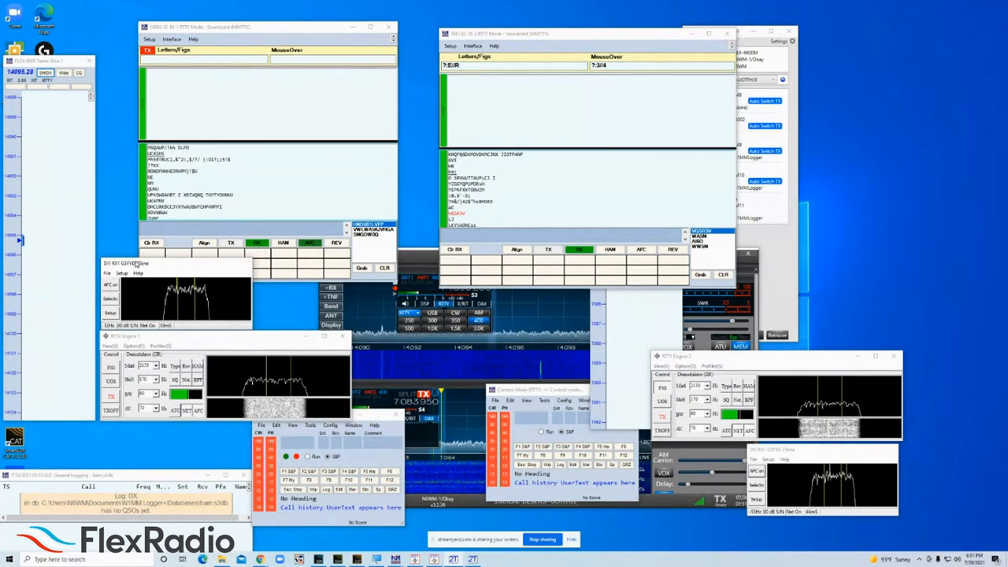
Step: Maximize and restore the DI-1 RTTY window, and shift the DI-2 RTTY window farther away from it
double_click(250, 26)
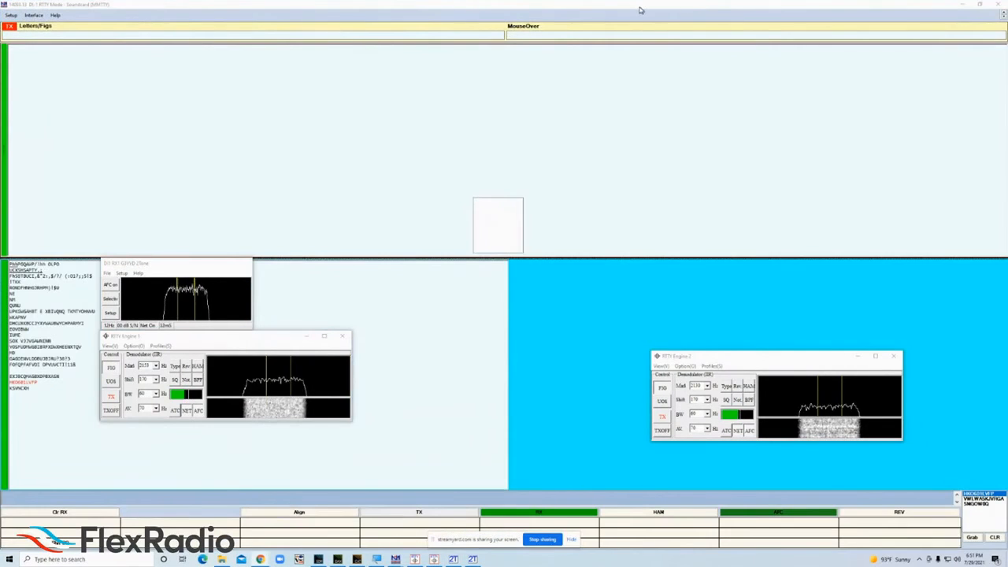
double_click(640, 10)
left_click(539, 33)
left_click_drag(539, 33, 574, 18)
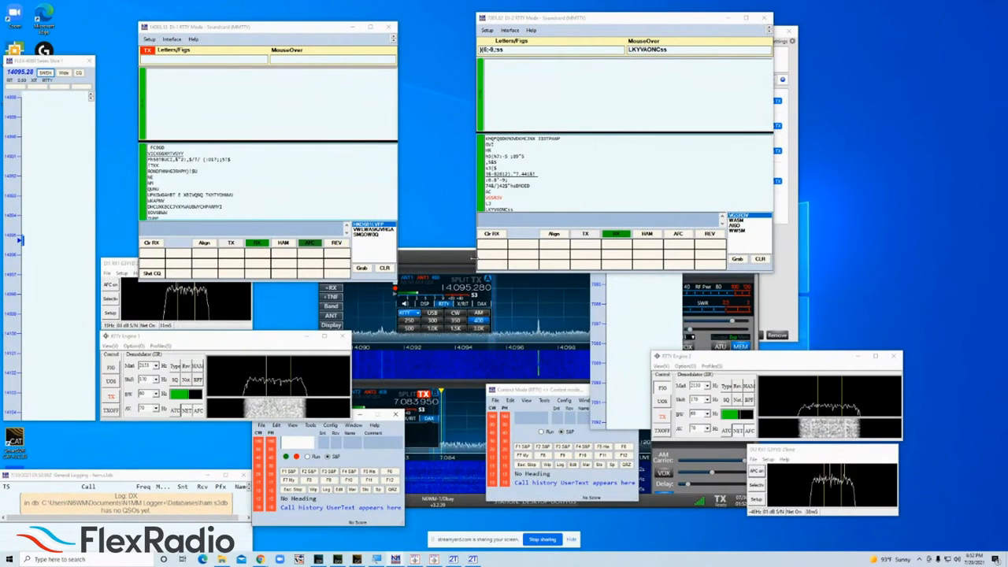
Step: Switch to the SmartSDR window, reduce its RF Power to near minimum, and move it below the RTTY windows
left_click(473, 258)
left_click_drag(733, 323, 689, 327)
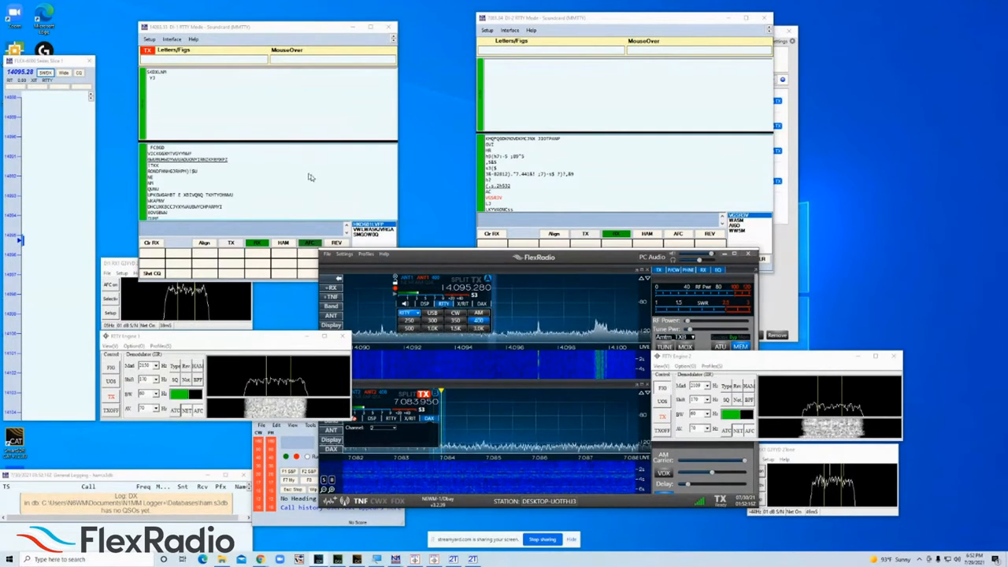
left_click_drag(429, 256, 382, 288)
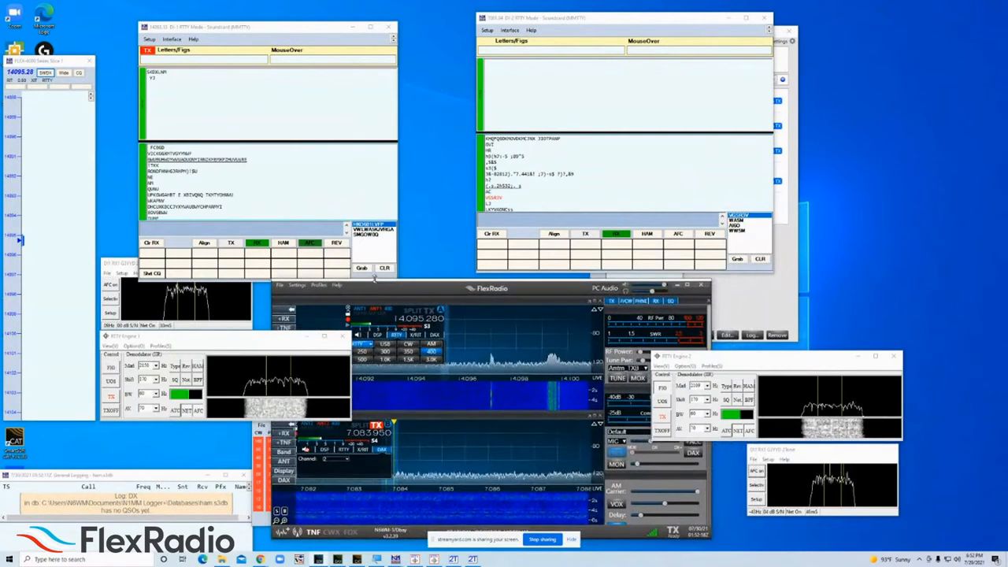